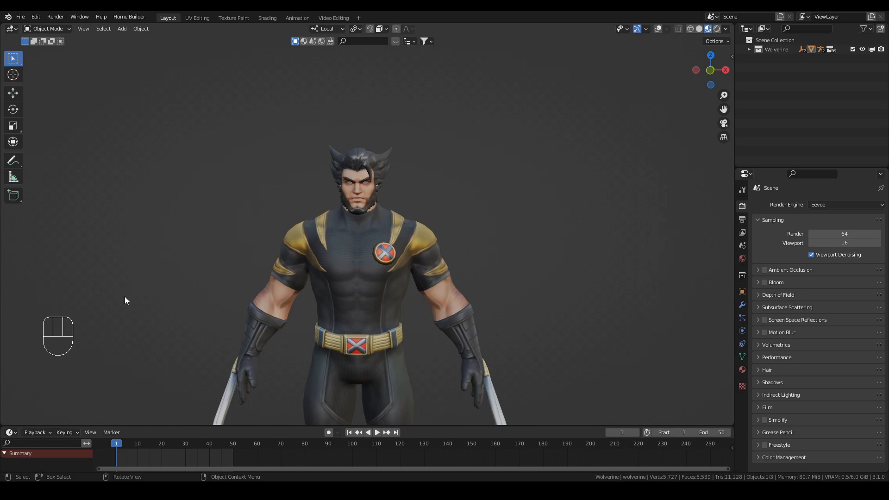
Enlarge the timeline area and change it to the Shader Editor
left_click_drag(23, 426, 25, 284)
left_click(11, 277)
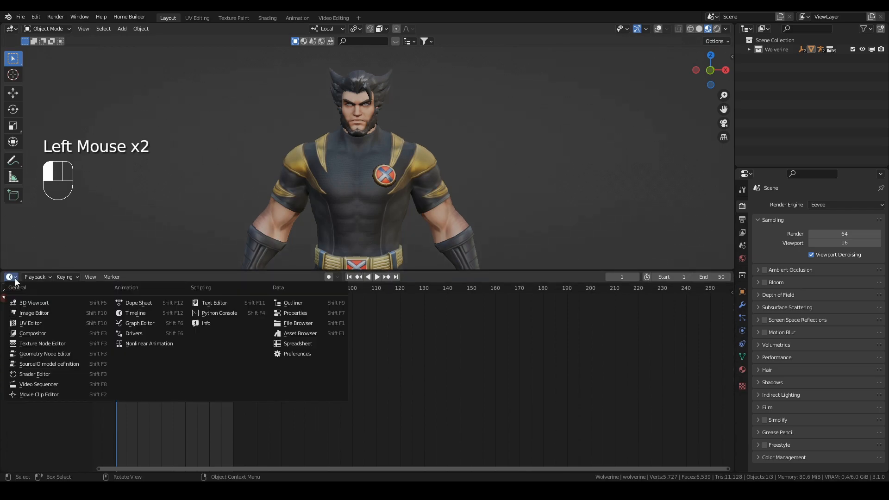
left_click(42, 375)
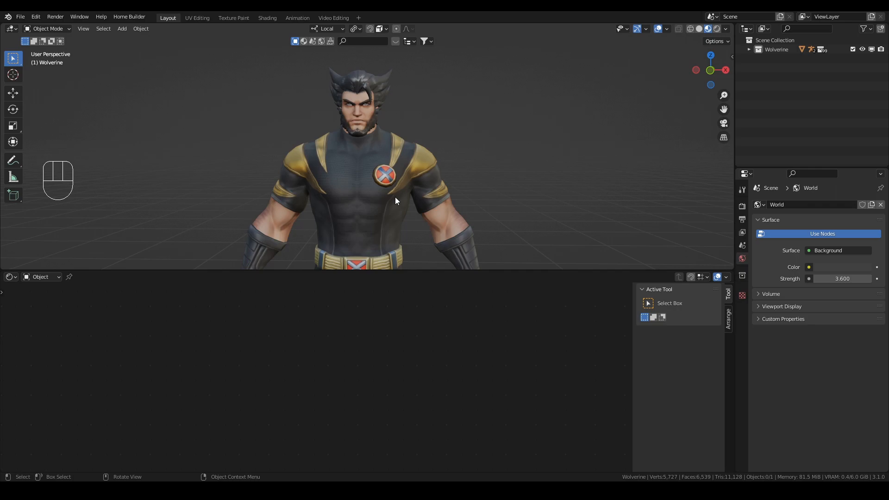
Select the wolverine mesh and open its face skin material in the node editor
left_click(344, 187)
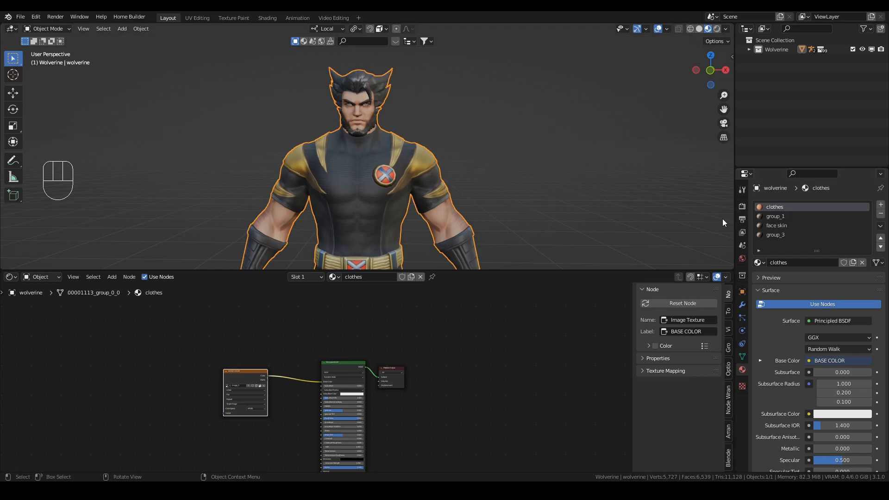
left_click(781, 224)
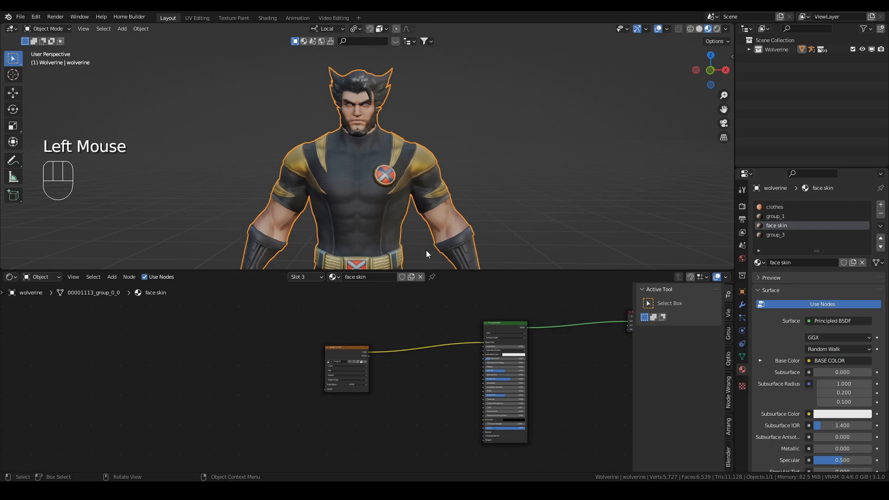
Examine the character's face and torso from close up and at a distance
scroll(379, 169, "up", 3)
mouse_move(373, 151)
middle_mouse_down("shift")
mouse_move(371, 204)
mouse_move(359, 156)
middle_mouse_up("shift")
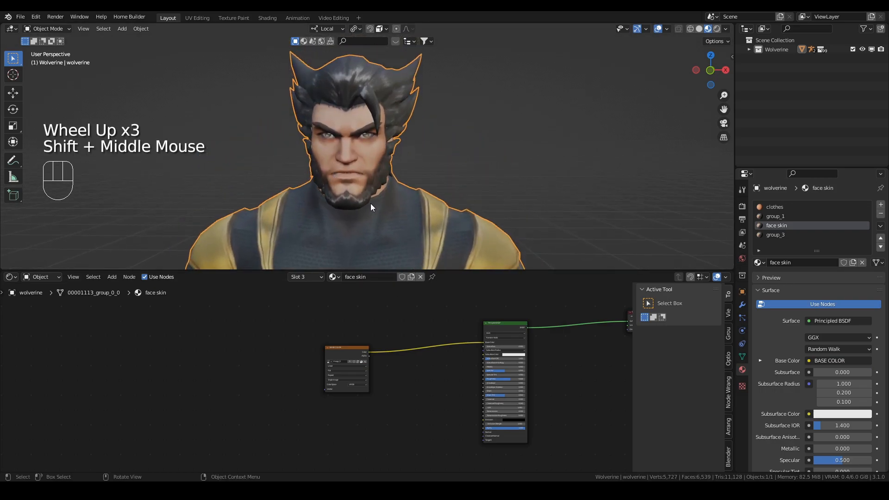
middle_click_drag(397, 216, 397, 128, "shift")
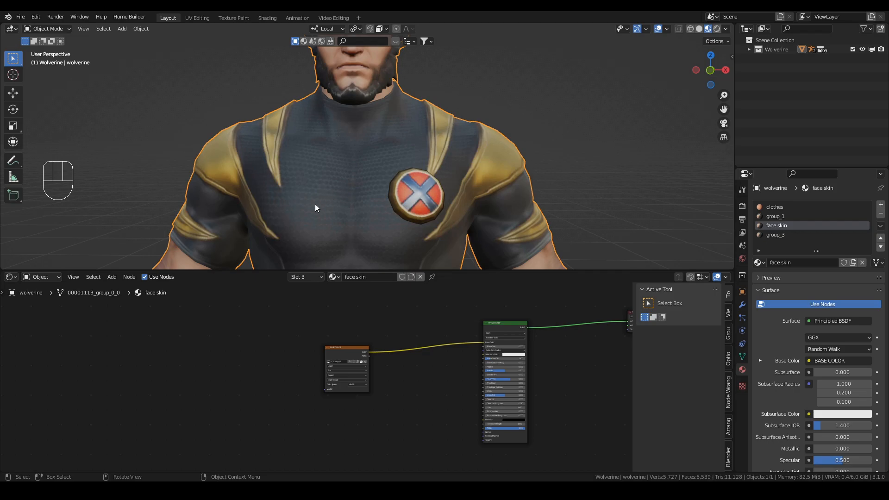
scroll(381, 198, "down", 2)
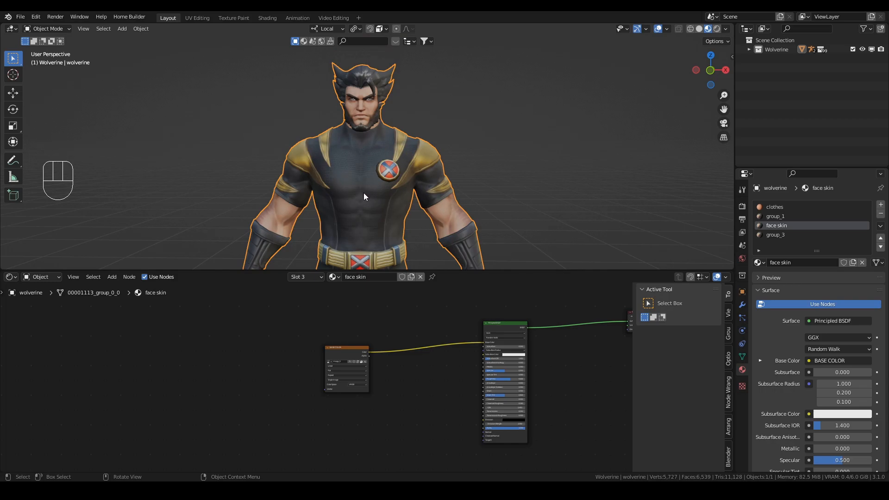
key("Tab")
middle_click_drag(527, 183, 376, 228)
key("Tab")
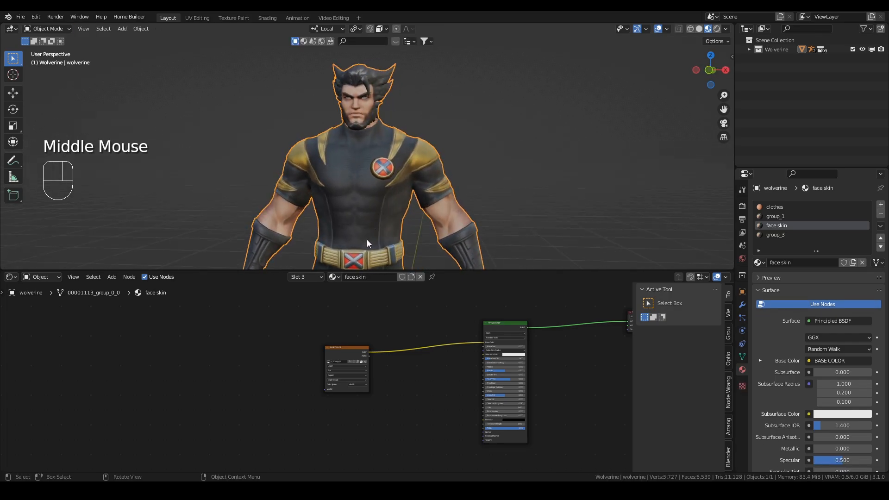
Snap the 3D cursor to a mesh vertex on the character's left cheek and return to Object Mode
scroll(377, 117, "up", 4)
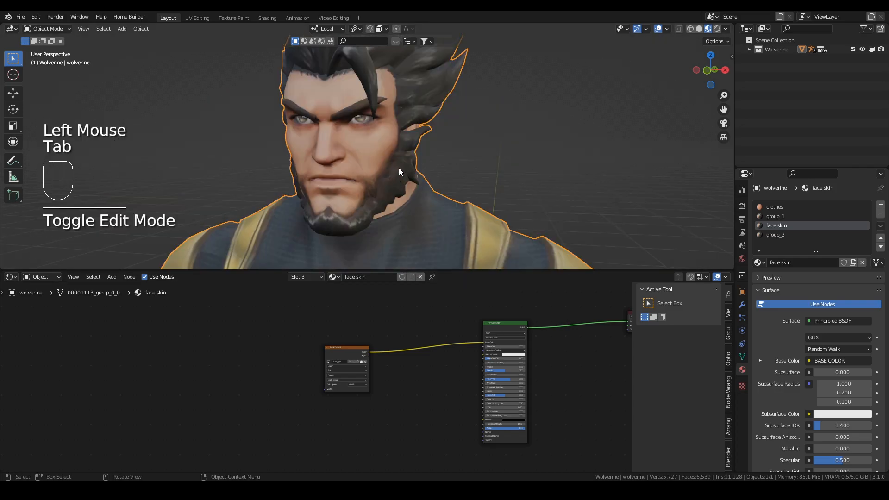
key("Tab")
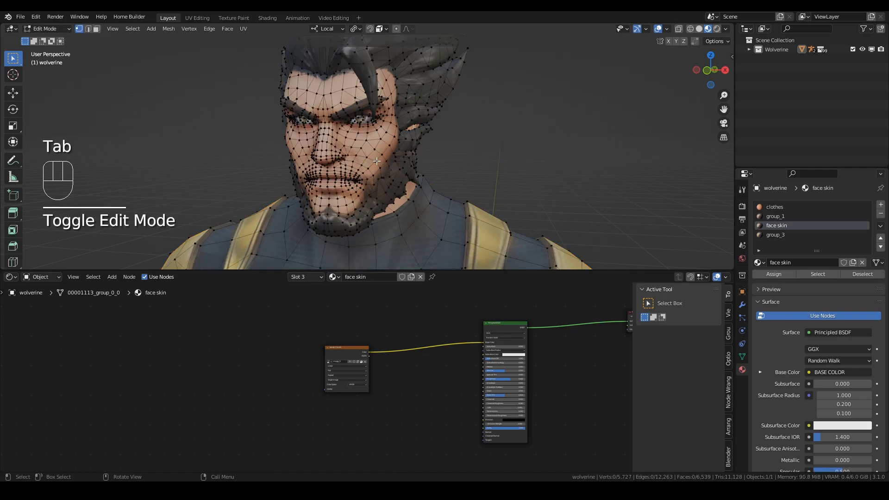
scroll(381, 152, "up", 2)
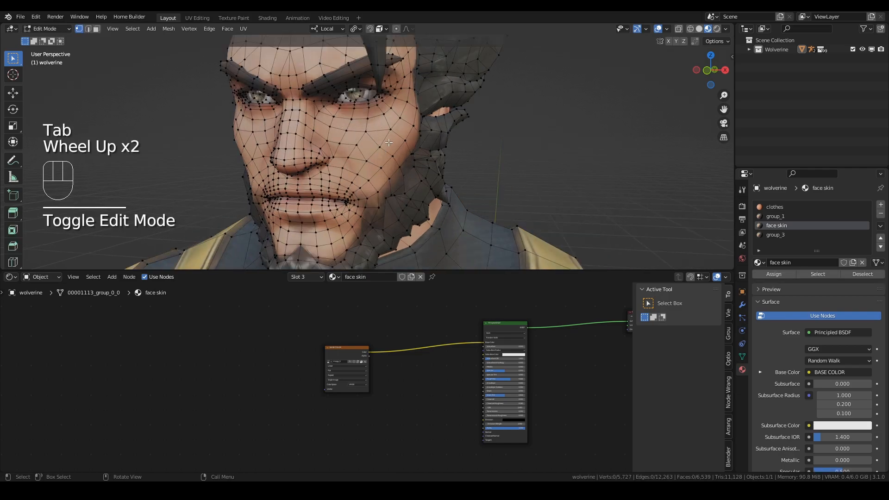
left_click(381, 147)
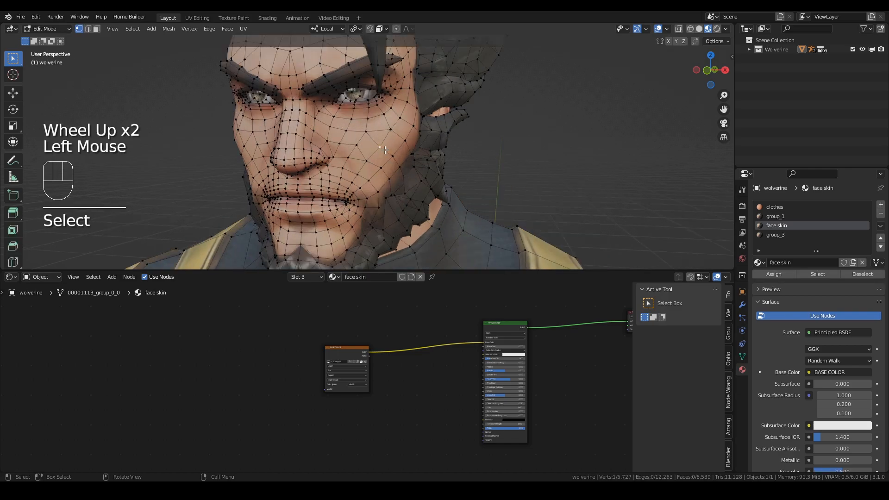
key("shift+s")
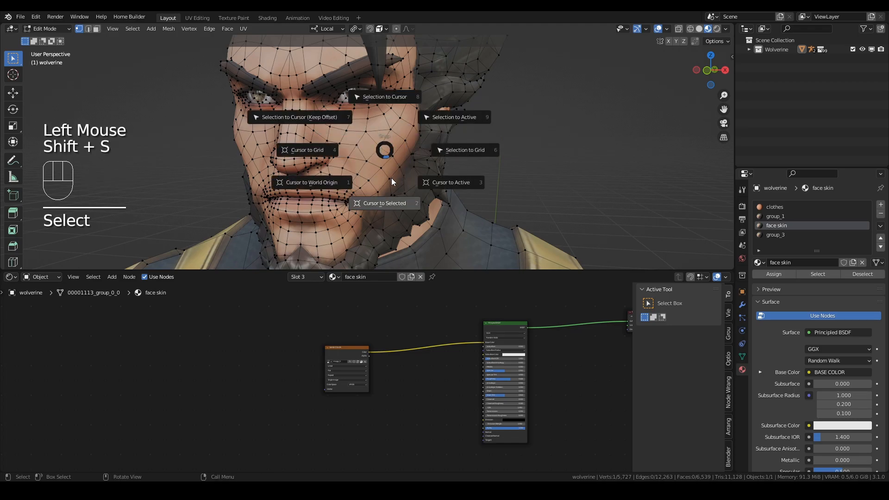
left_click(391, 203)
key("Tab")
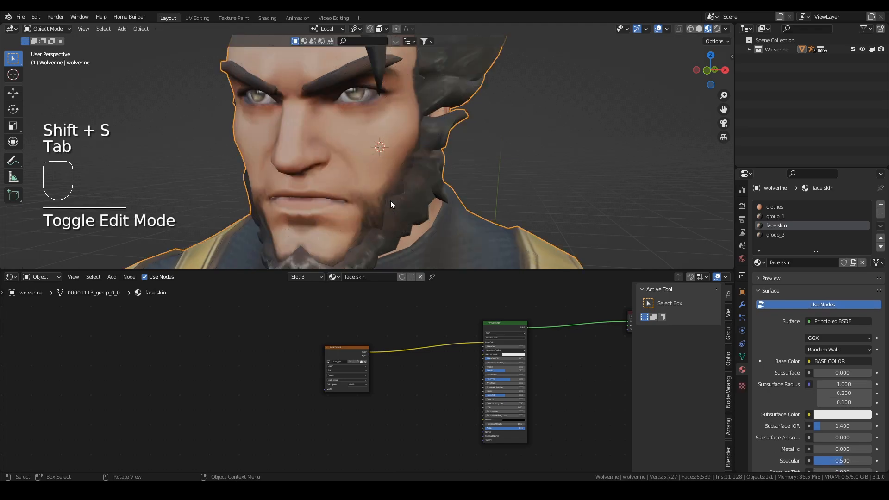
Add a plain axes empty at the 3D cursor on the cheek
key("shift+a")
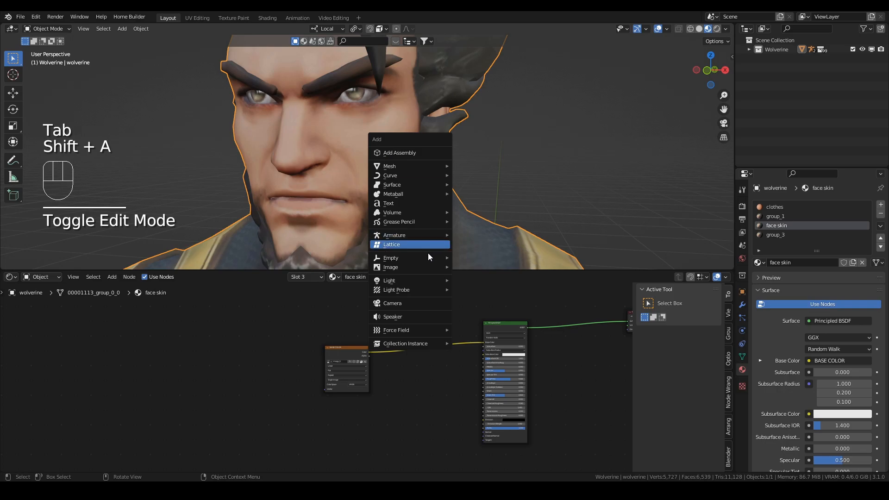
mouse_move(428, 258)
left_click(466, 257)
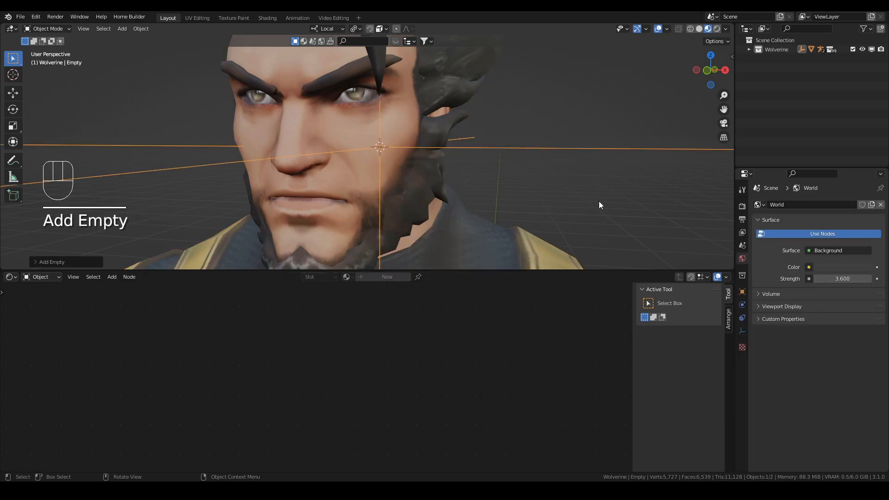
Scale the empty down to a small size around the cheek and apply all its transforms
key("s")
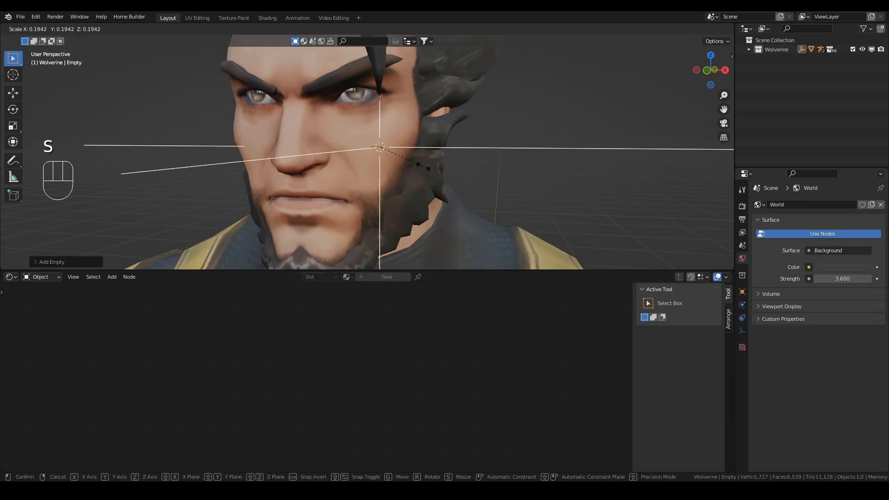
left_click(389, 154)
key("ctrl+a")
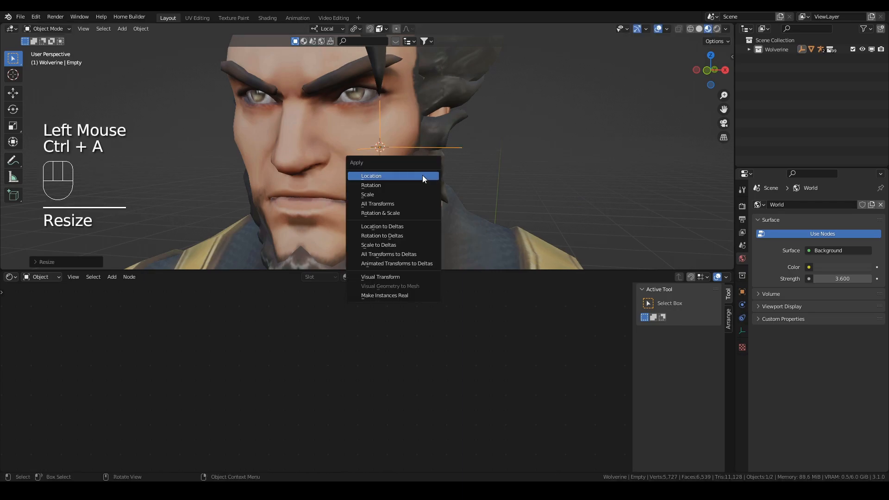
left_click(395, 203)
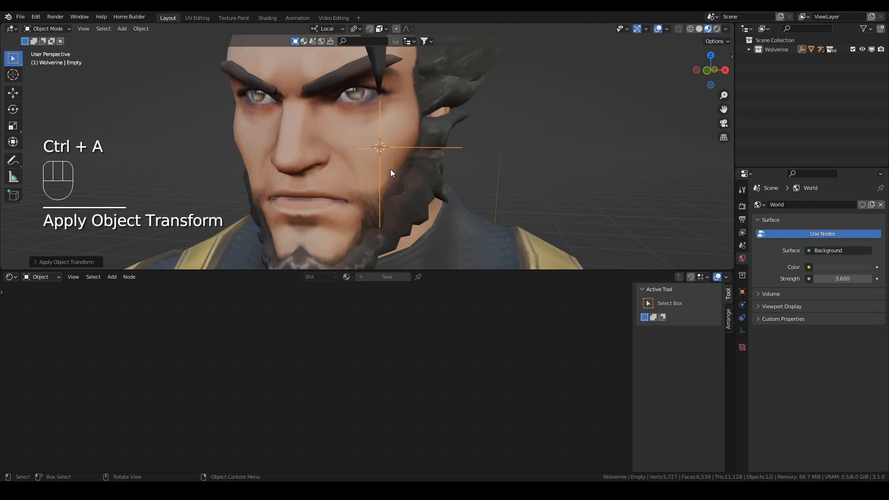
Expand the Wolverine collection and rename the empty to "cut control"
left_click(749, 49)
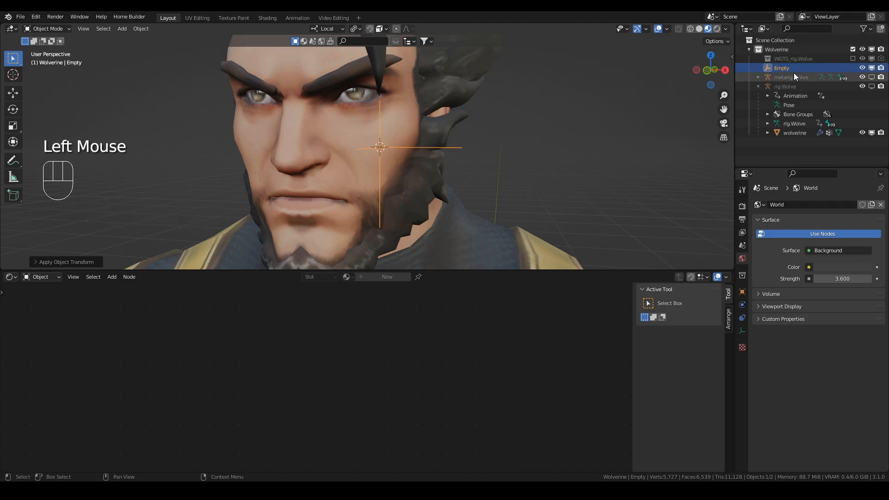
left_click(787, 68)
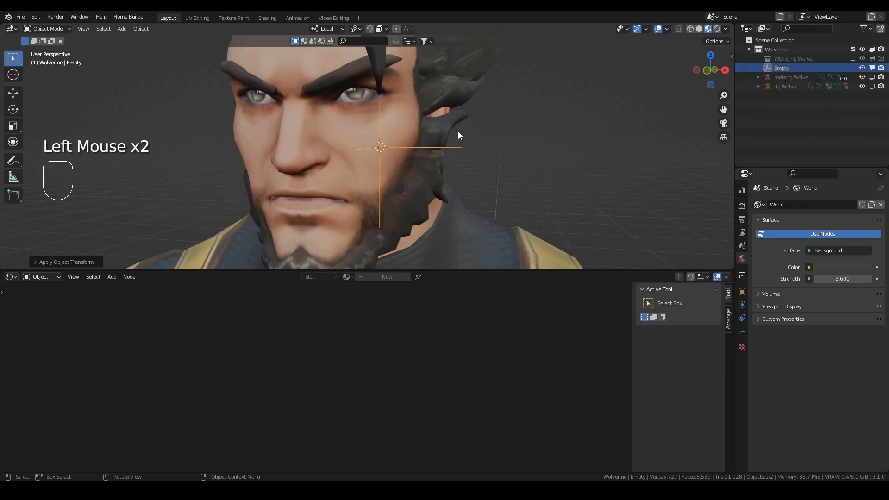
key("F2")
type("cut")
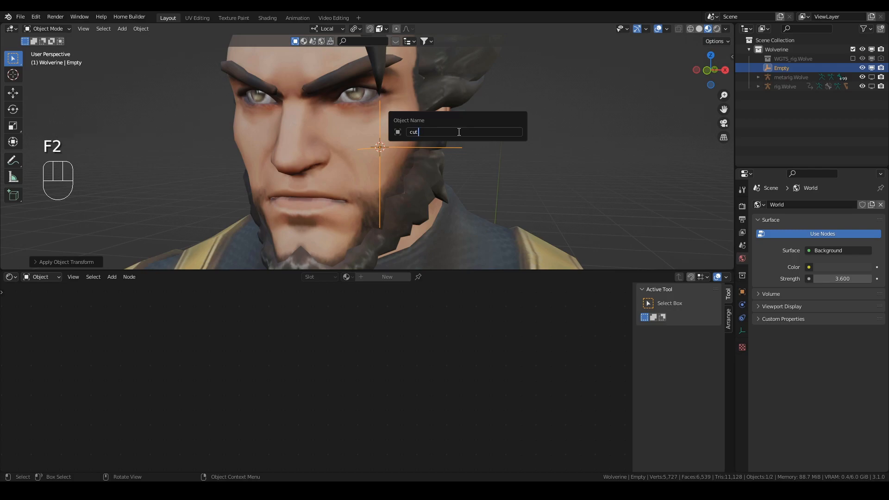
type(" control")
key("Return")
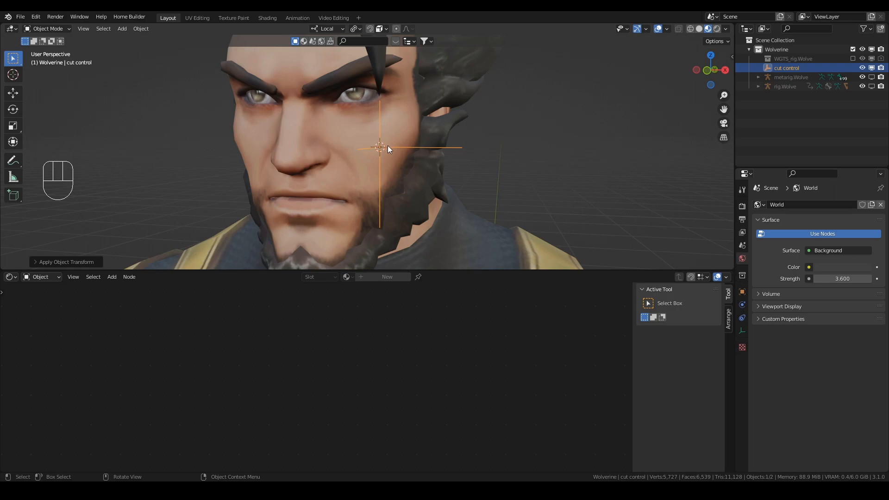
Add a Child Of constraint to the cut control empty with rig.Wolve as its target
left_click(740, 316)
left_click(793, 203)
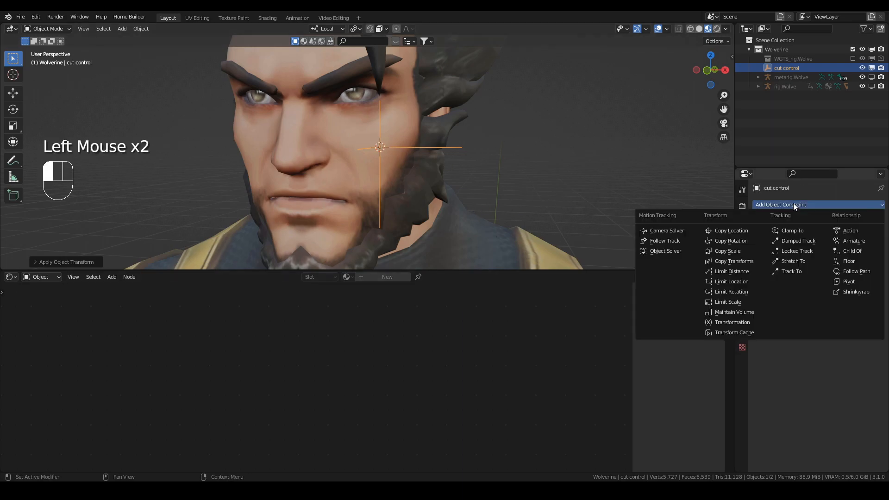
left_click(855, 240)
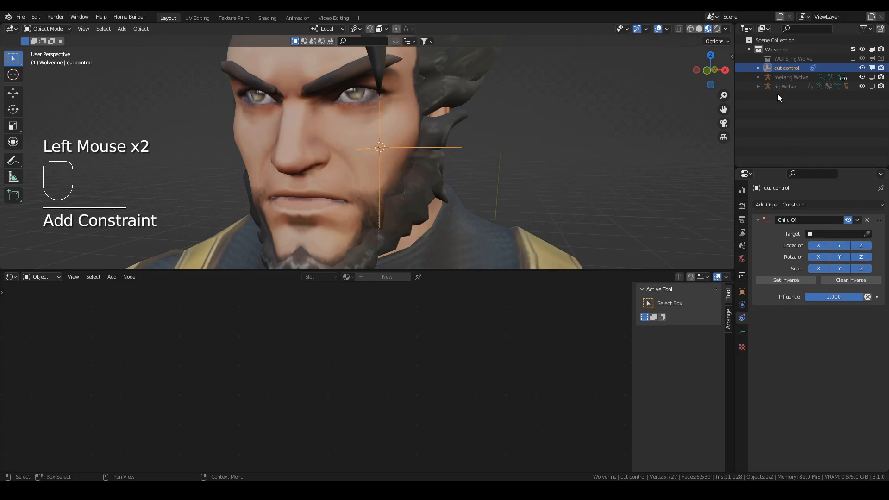
left_click(866, 235)
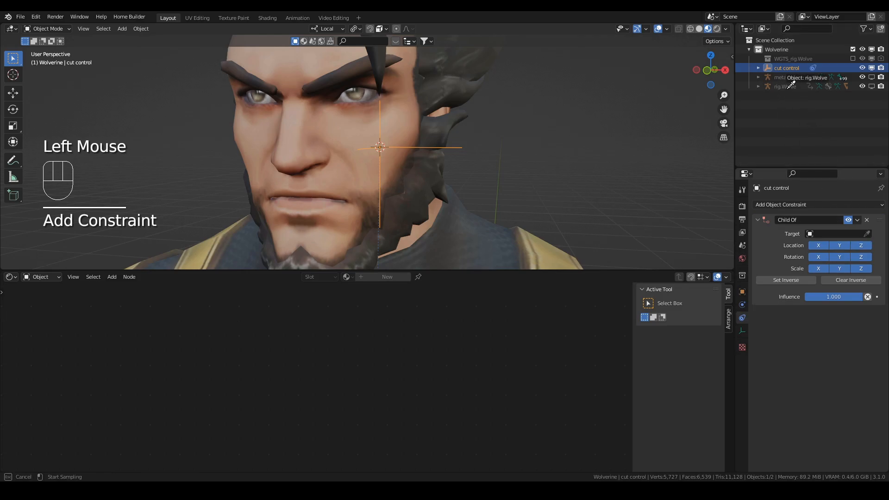
left_click(786, 86)
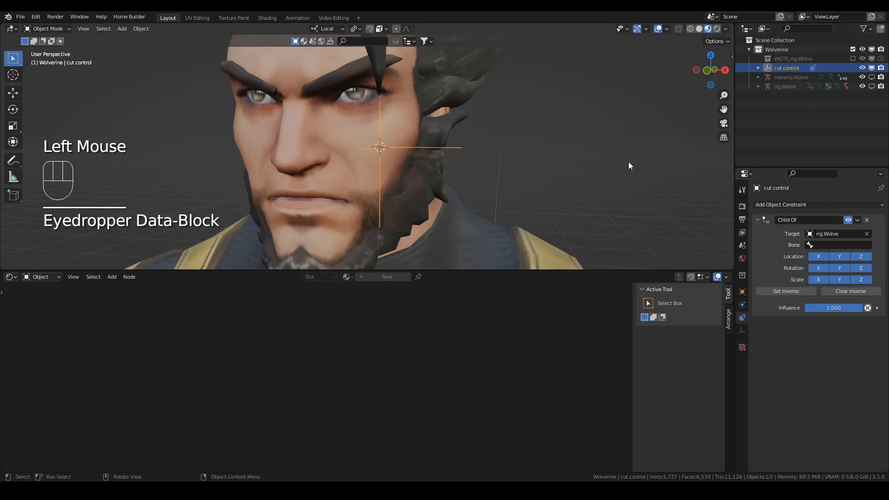
Show the rig temporarily to check the name of the left upper cheek control bone in Pose Mode
left_click(871, 86)
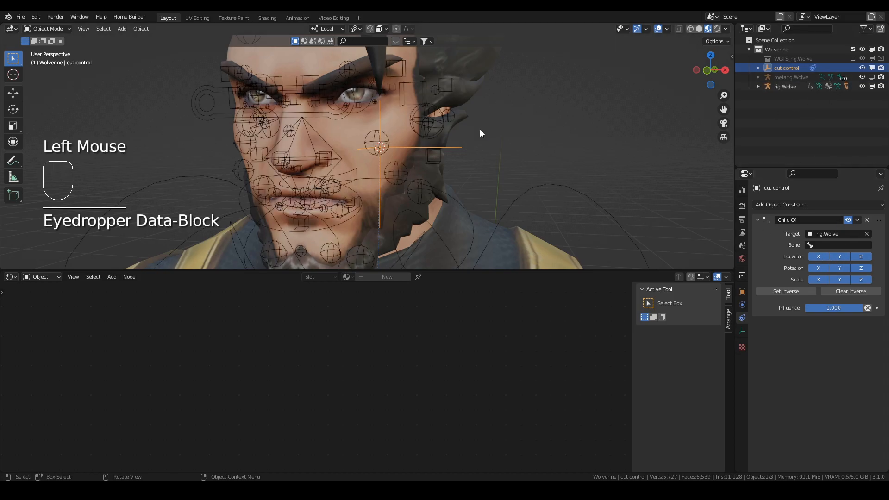
left_click(378, 139)
key("ctrl+Tab")
left_click(375, 139)
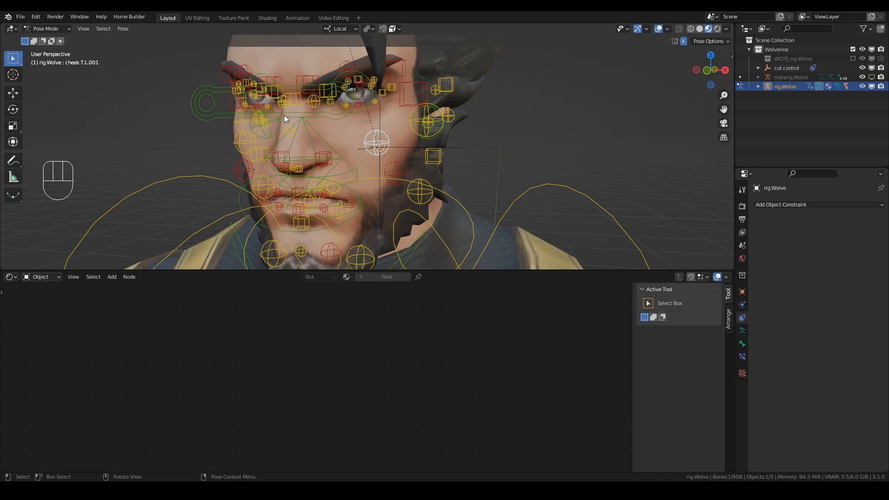
key("Tab")
key("Tab")
key("ctrl+Tab")
key("Tab")
key("Tab")
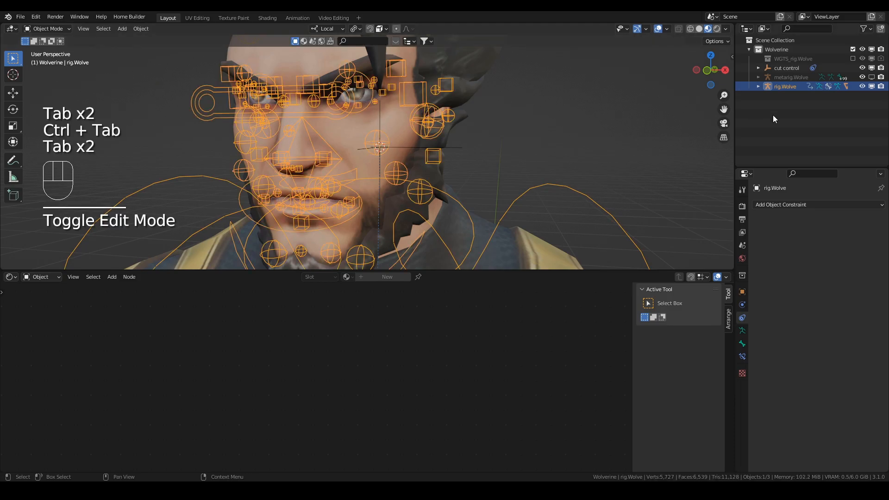
left_click(871, 87)
Set cut control's Child Of bone to cheek.T.L.001 and set the constraint's inverse
left_click(427, 148)
left_click(426, 147)
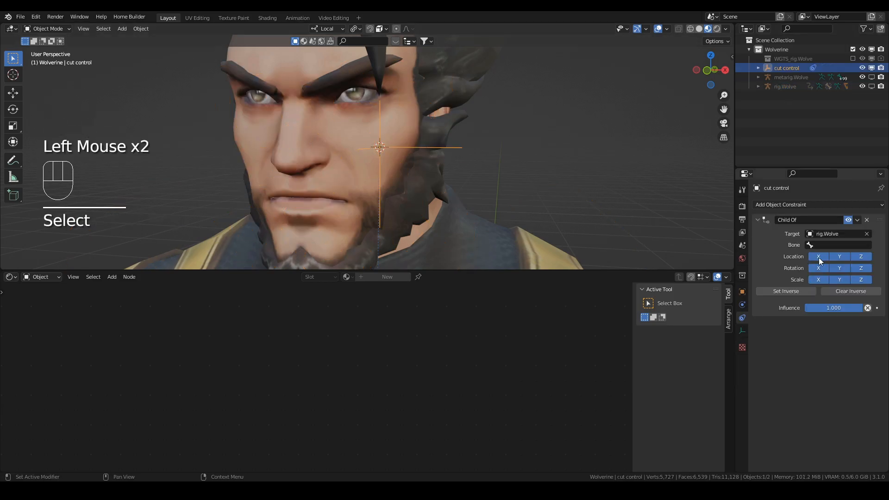
left_click(826, 244)
type("cheek")
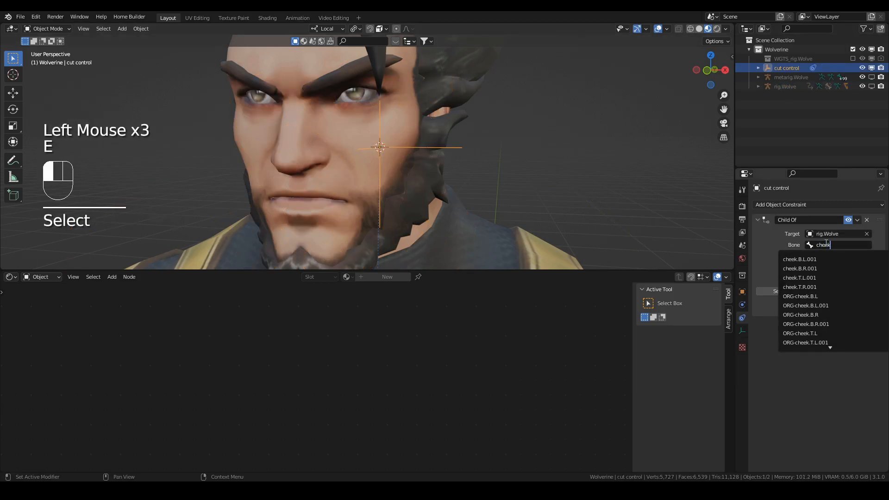
left_click(799, 277)
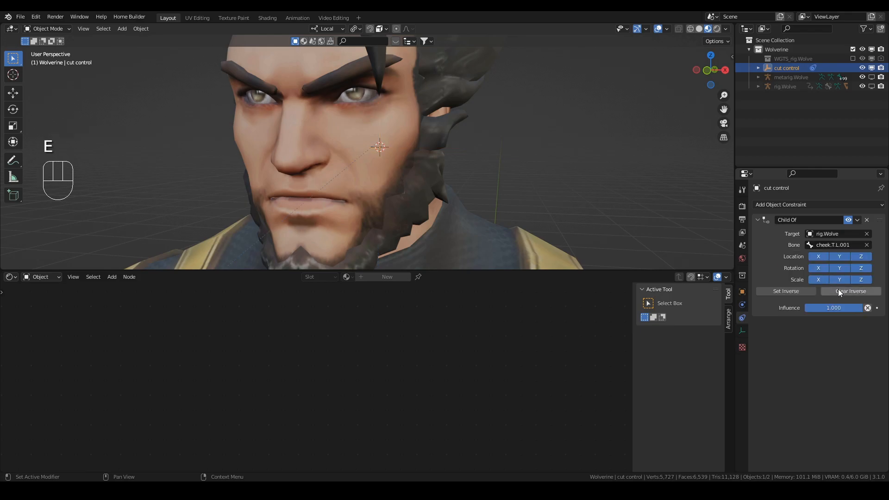
left_click(838, 291)
left_click(802, 291)
Show the rig and test-rotate the head bone in Pose Mode to check that the empty follows, cancelling the rotation
left_click(871, 87)
scroll(364, 141, "down", 2)
middle_click_drag(364, 141, 376, 145, "shift")
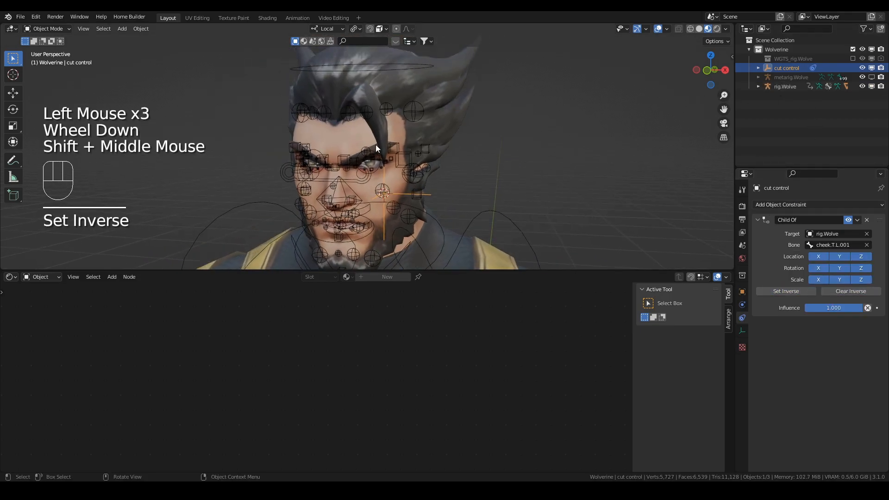
left_click(403, 71)
key("ctrl+Tab")
left_click(401, 69)
left_click(401, 69)
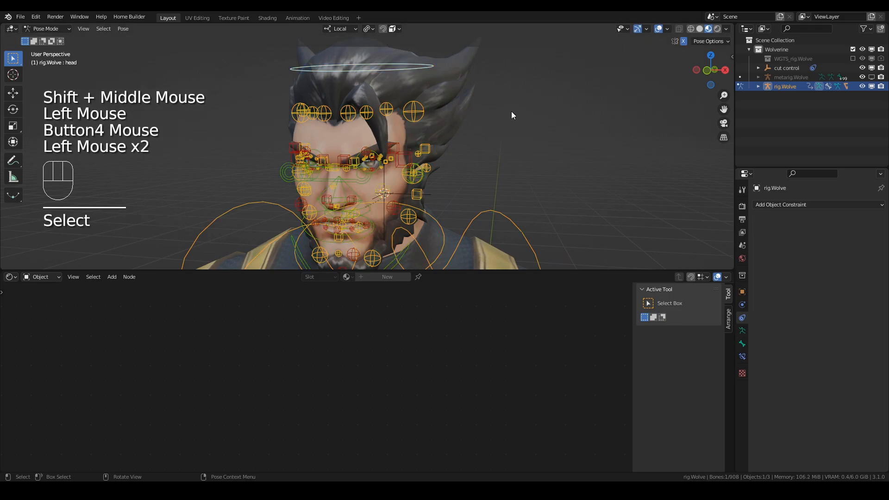
key("r")
key("r")
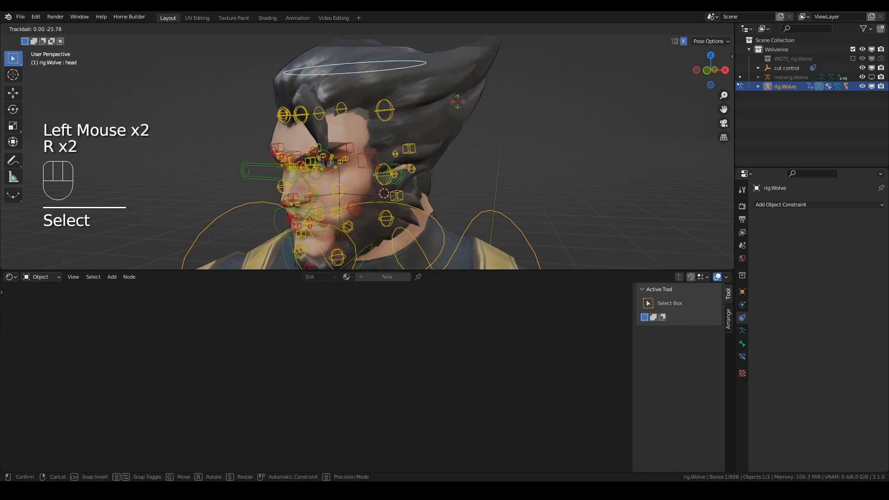
right_click(53, 40)
Return to Object Mode with the rig hidden and select the wolverine mesh to show its face skin material nodes
left_click(56, 28)
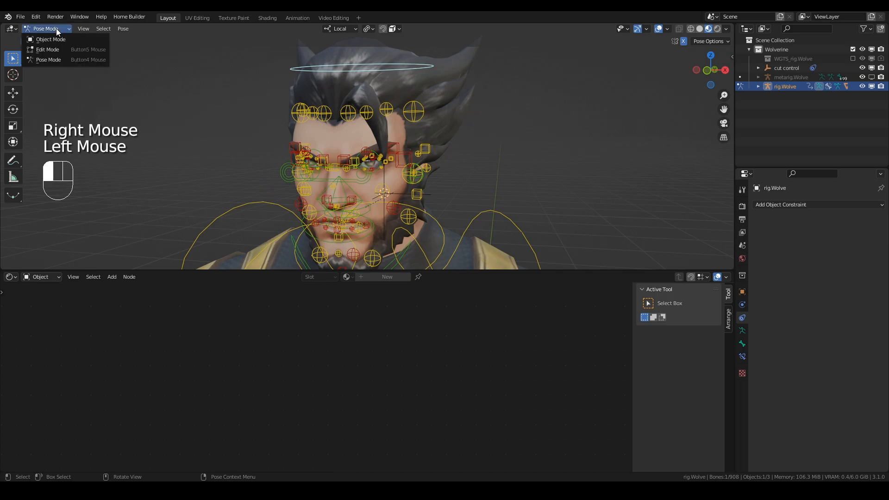
left_click(56, 39)
left_click(437, 192)
middle_click_drag(437, 193, 400, 159, "shift")
left_click(401, 159)
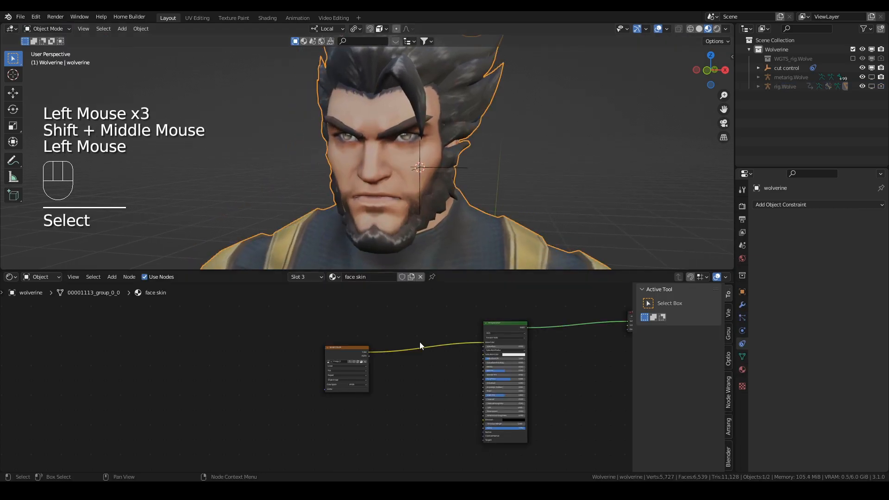
Move the Material Output node close beside the Principled BSDF node to make room in the face skin node tree
scroll(382, 332, "down", 2)
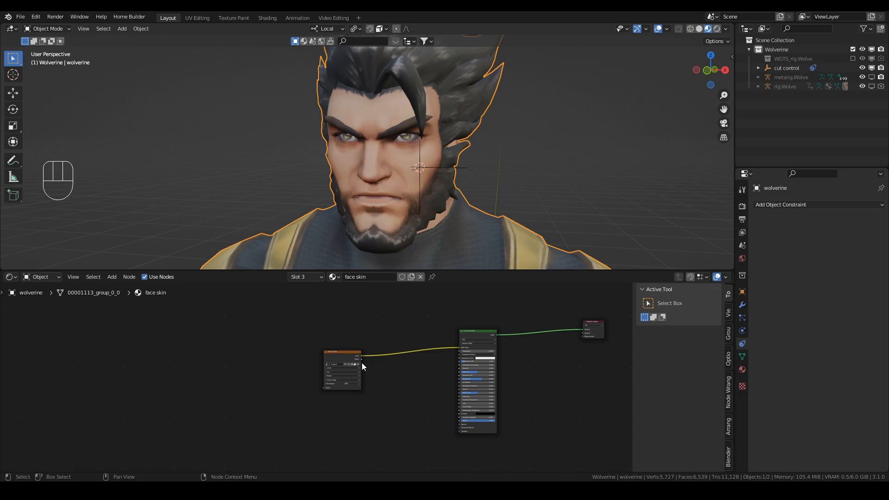
scroll(357, 362, "up", 2)
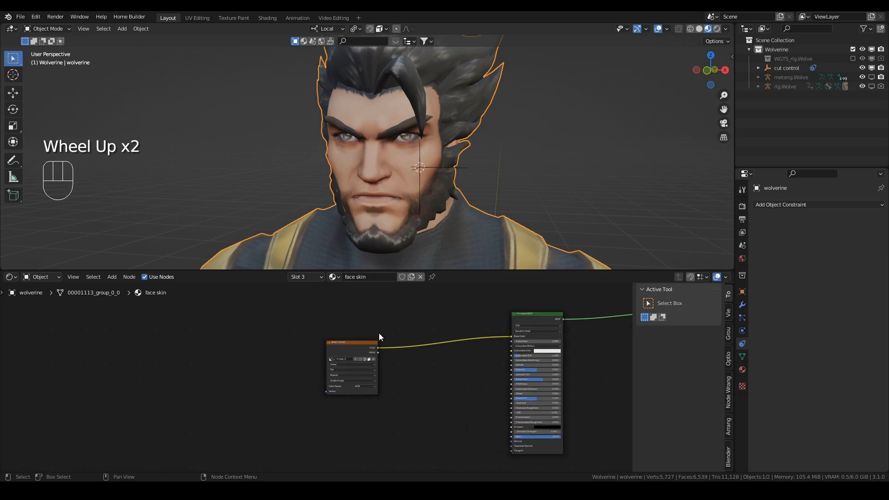
middle_click_drag(370, 351, 311, 373)
left_click(308, 377)
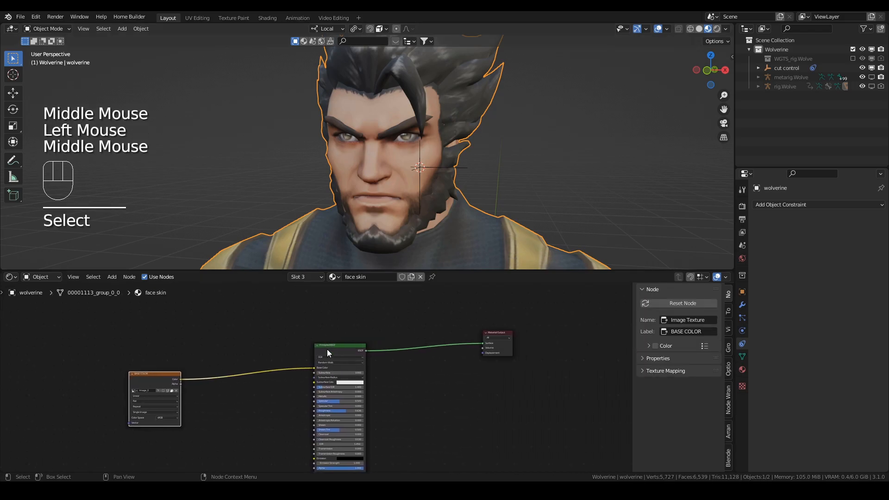
left_click(495, 333)
left_click(494, 333)
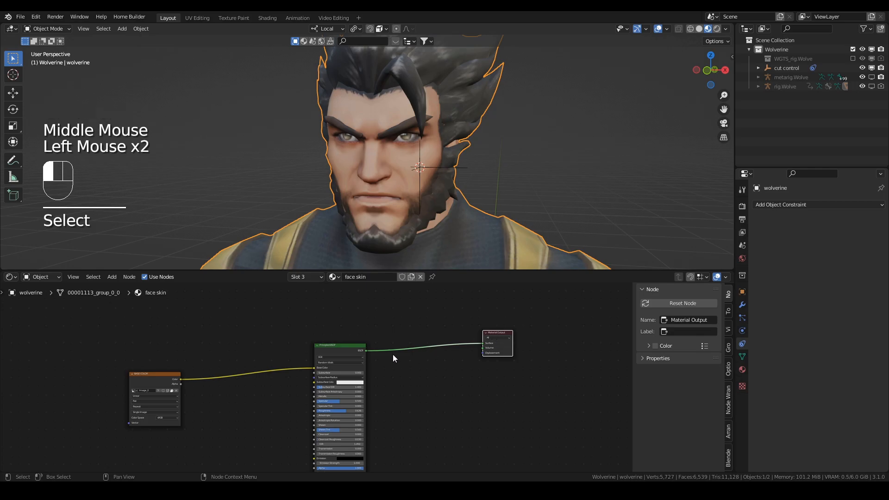
left_click_drag(498, 335, 395, 347)
middle_click_drag(188, 341, 357, 381)
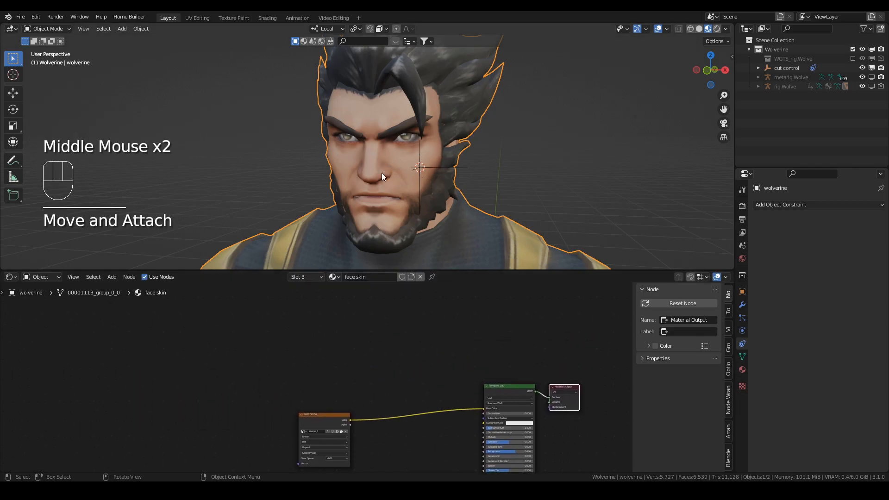
Add a Gradient Texture node above the base color image texture in the face skin material
key("shift+a")
type("grad")
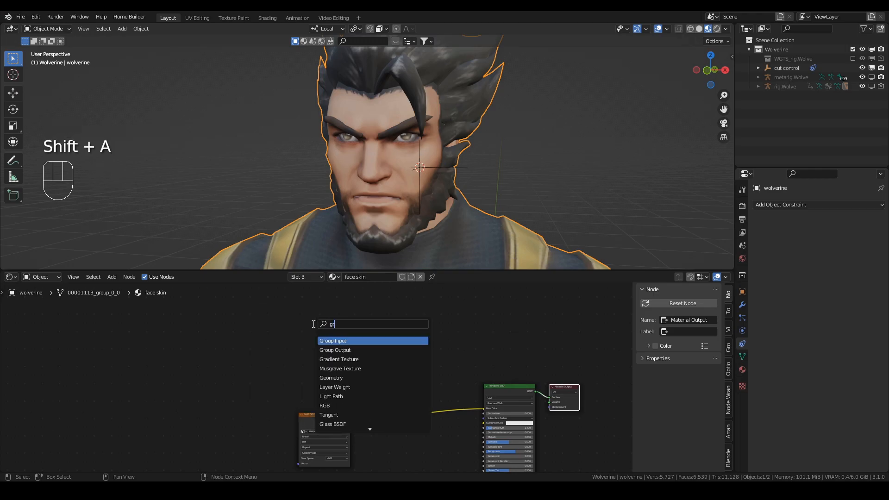
key("Return")
left_click(306, 316)
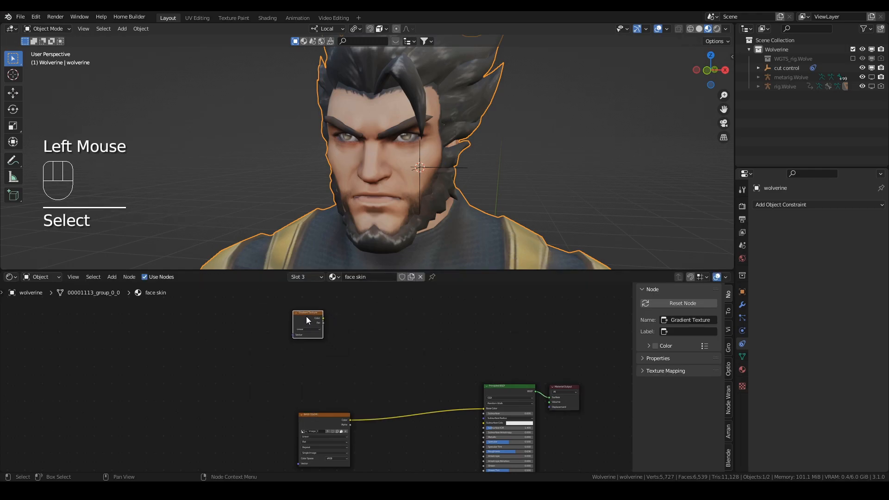
Search the add-on preferences for "node" and check whether Node Wrangler is enabled
left_click(39, 17)
left_click(55, 149)
left_click(248, 46)
type("node")
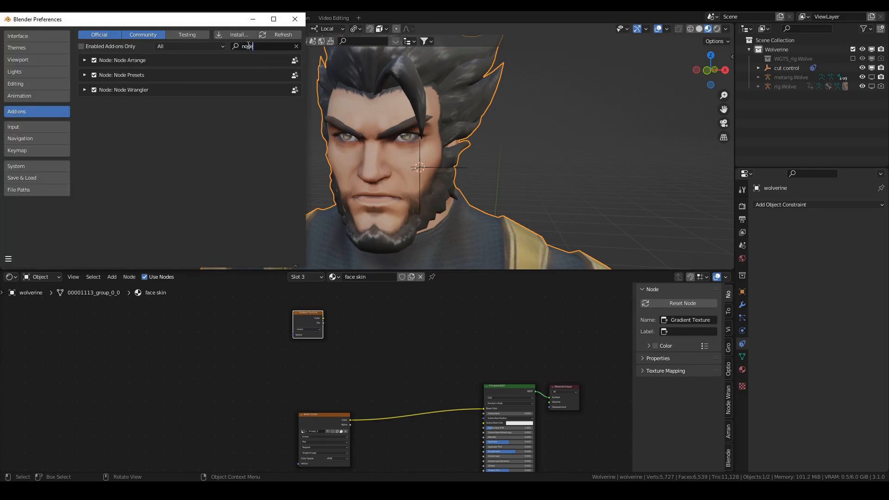
left_click(112, 89)
left_click(295, 19)
Add Texture Coordinate and Mapping nodes to the Gradient Texture with Node Wrangler
scroll(307, 306, "up", 2)
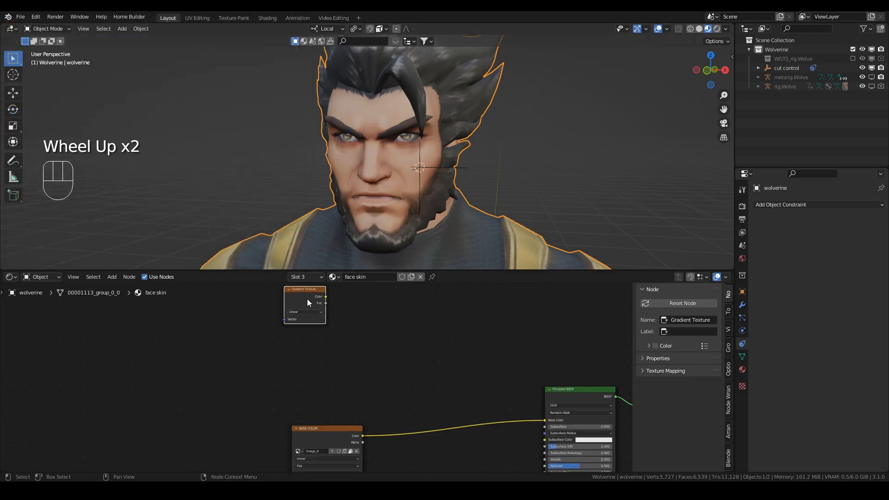
left_click(308, 297)
key("ctrl+t")
middle_click_drag(204, 287, 225, 338)
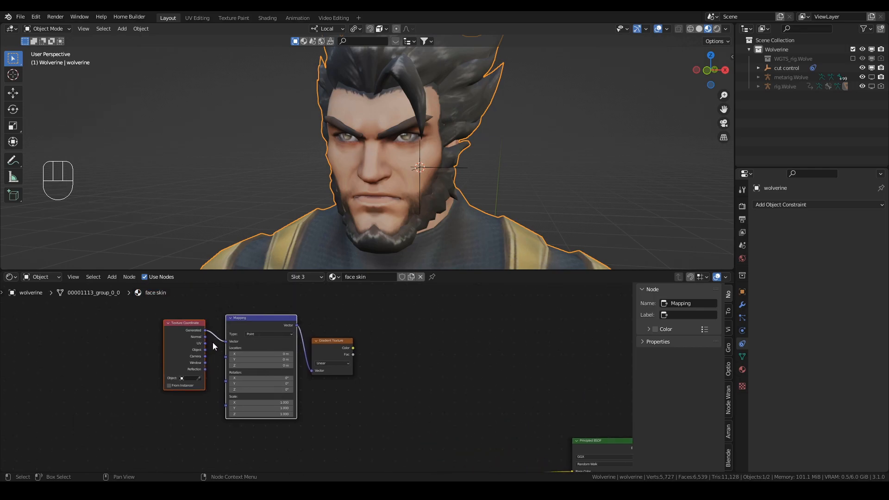
Connect the Texture Coordinate's Object output to the Mapping vector and set its object to cut control
scroll(200, 328, "up", 2)
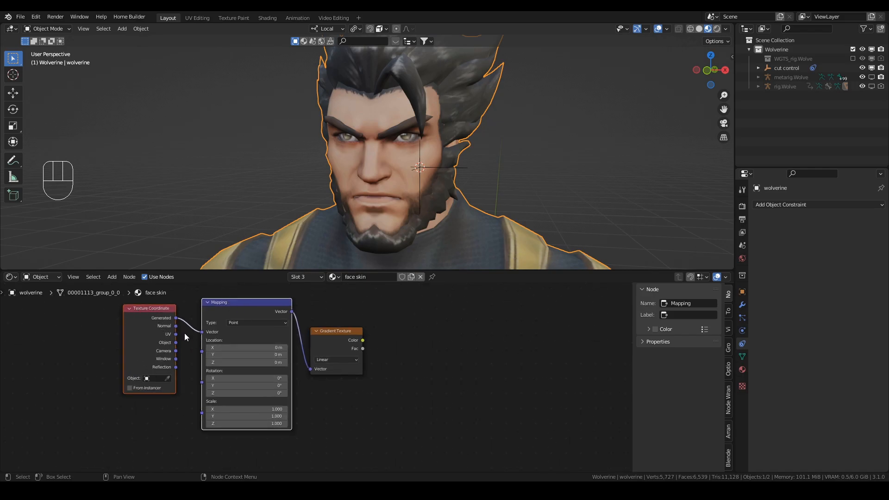
left_click(172, 345)
left_click_drag(175, 342, 201, 332)
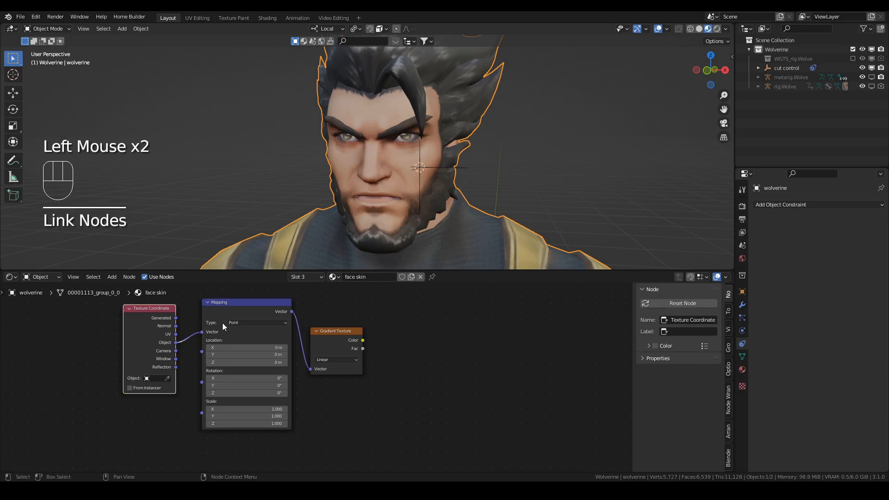
left_click(165, 378)
type("cut")
type(" contro")
left_click(164, 391)
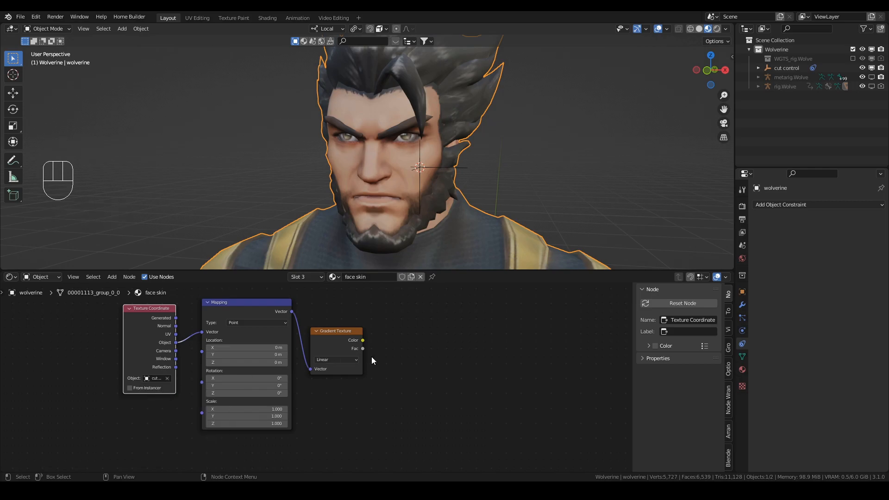
Set the Gradient Texture type to Spherical and preview the node on the face
left_click(336, 334)
left_click(343, 359)
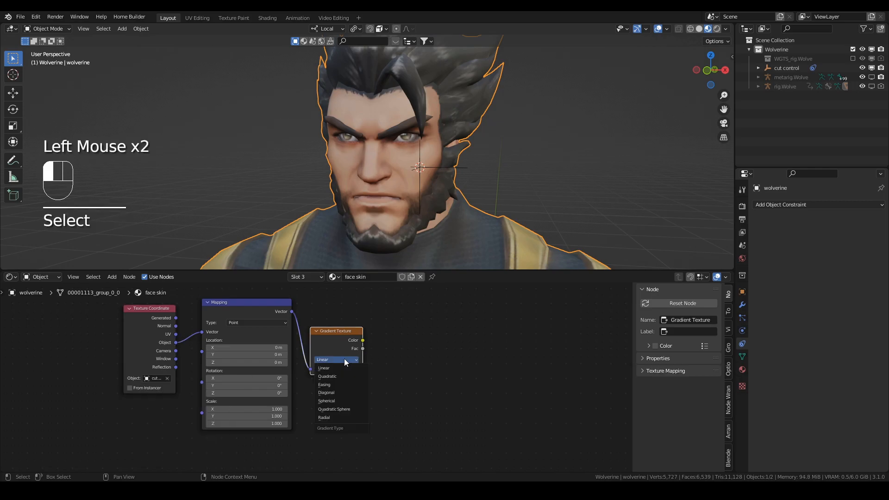
left_click(339, 400)
scroll(392, 393, "down", 2)
middle_click_drag(393, 393, 372, 393)
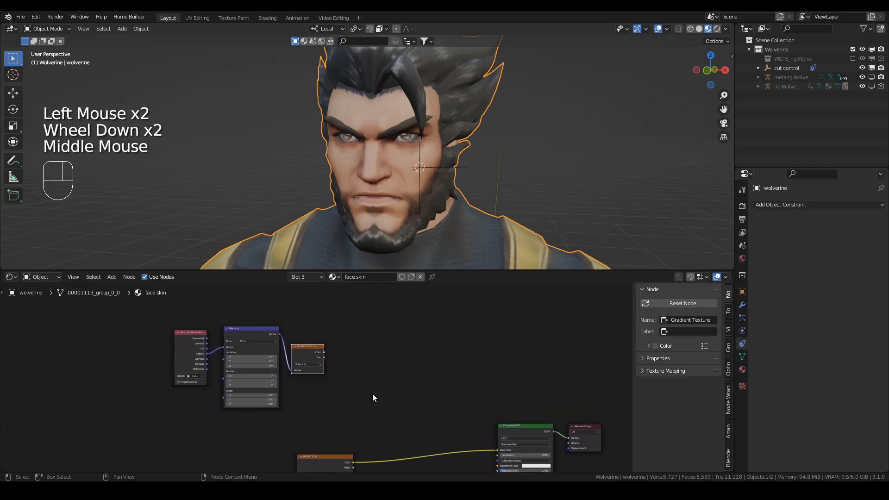
left_click(310, 348, "ctrl+shift")
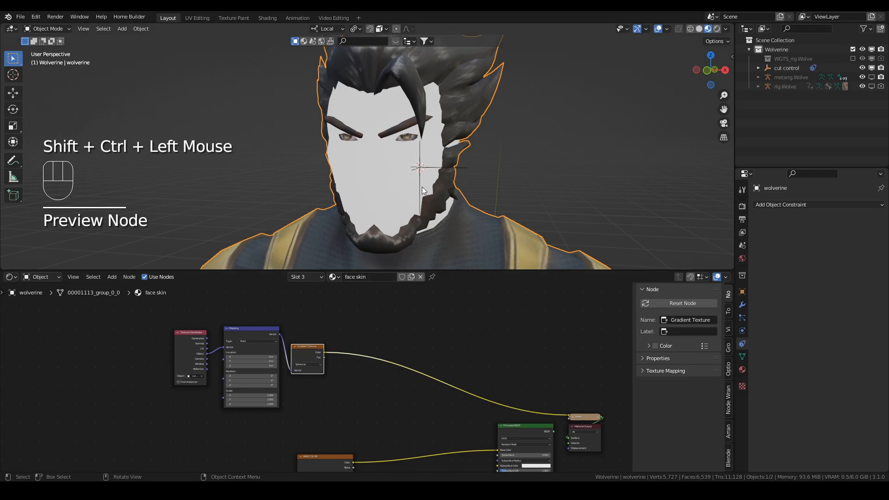
Insert a ColorRamp node on the link after the Gradient Texture
scroll(348, 366, "up", 3)
middle_click_drag(348, 366, 325, 377)
key("shift+a")
left_click(310, 365)
type("colo")
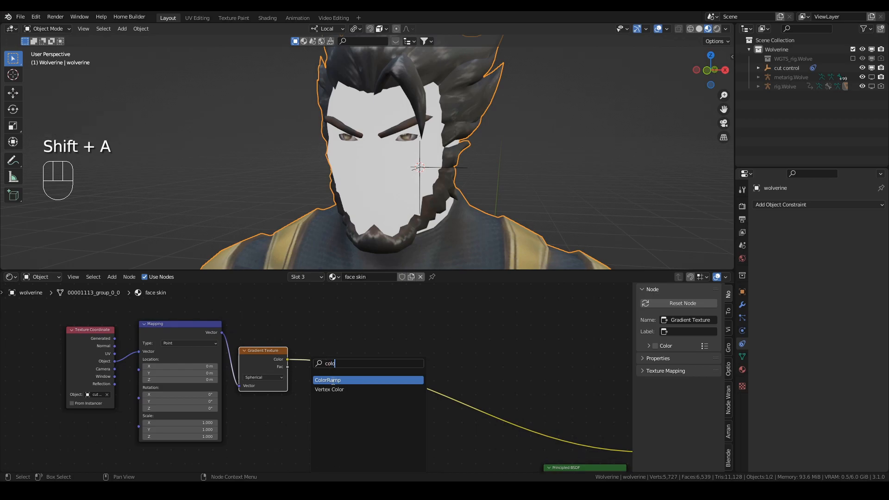
left_click(332, 381)
left_click(345, 362)
Set the ColorRamp interpolation to Constant and slide its white stop to about 0.964
left_click(393, 376)
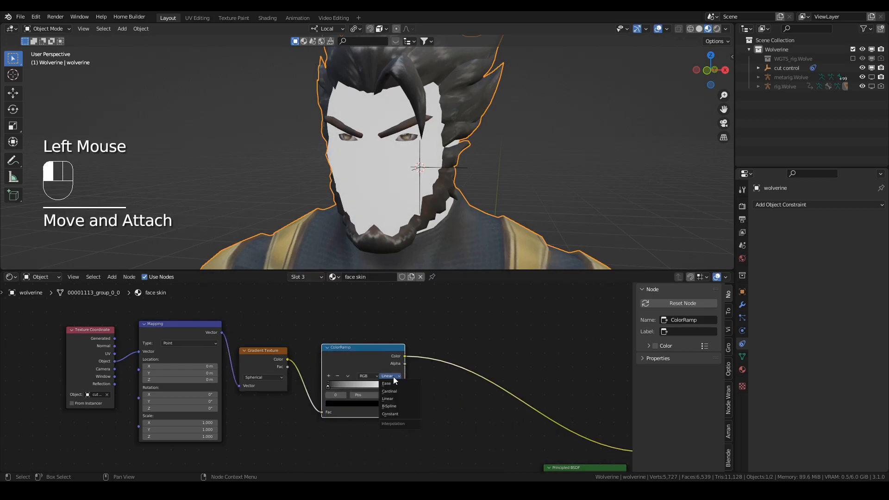
left_click(395, 413)
left_click_drag(400, 386, 397, 389)
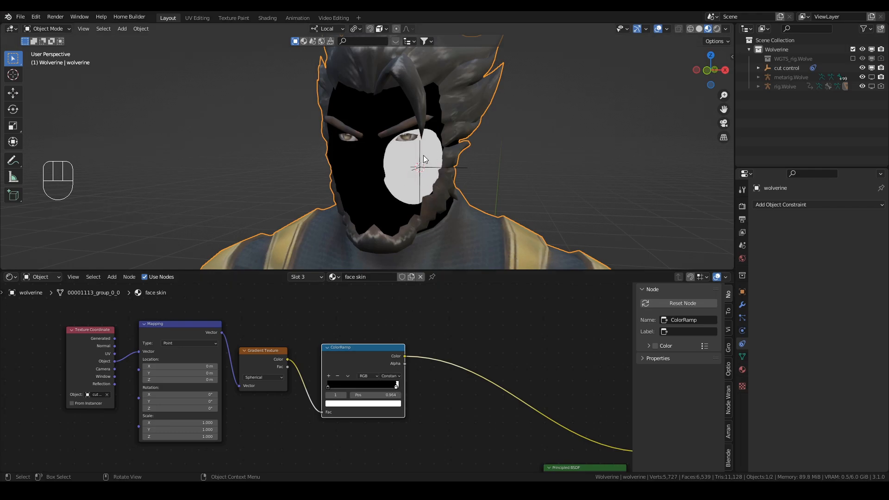
Try a Mapping scale of 3 on the X, Y and Z axes
scroll(387, 376, "up", 2)
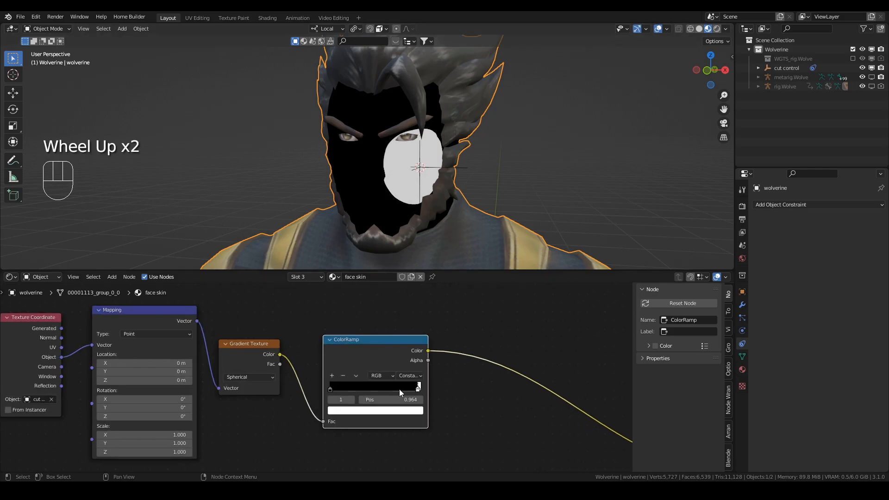
left_click_drag(166, 435, 166, 452)
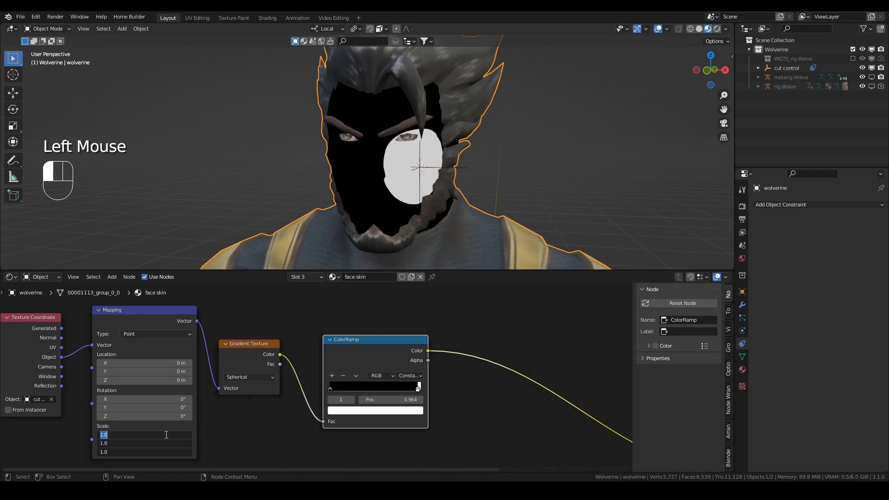
type("3")
key("Return")
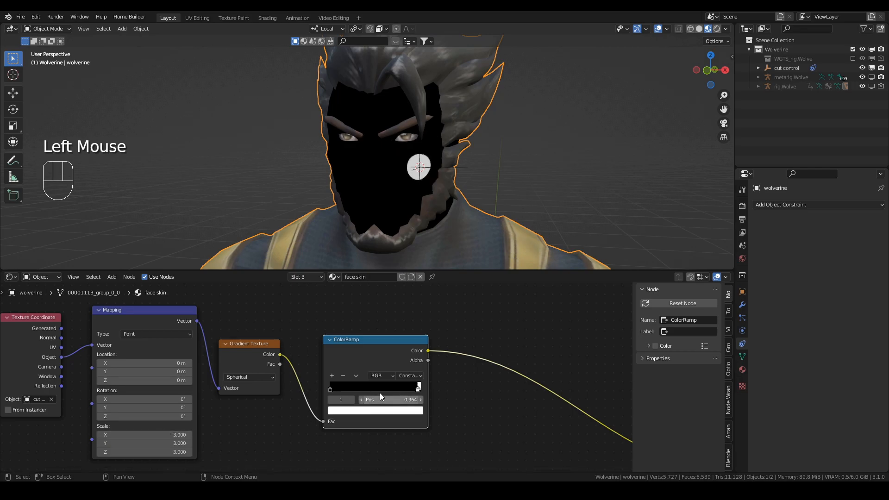
Move the ColorRamp's white stop to about 0.864 and set the Mapping scale to 10 on all three axes
left_click_drag(418, 388, 408, 392)
left_click_drag(161, 451, 162, 429)
type("10")
key("Return")
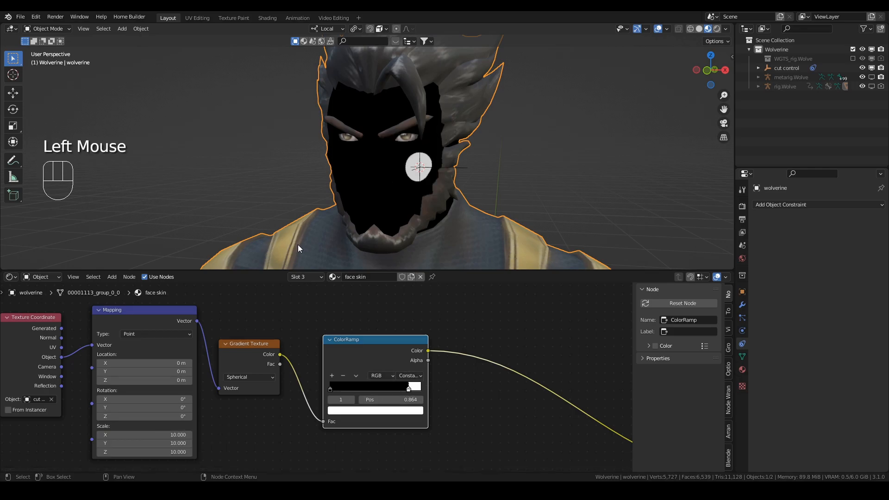
Hide the viewport overlays and set the Mapping node's Z scale to about 65.7 to flatten the white spot
scroll(628, 50, "up", 2)
middle_click_drag(625, 53, 628, 51)
left_click(628, 51)
middle_click_drag(127, 334, 163, 356)
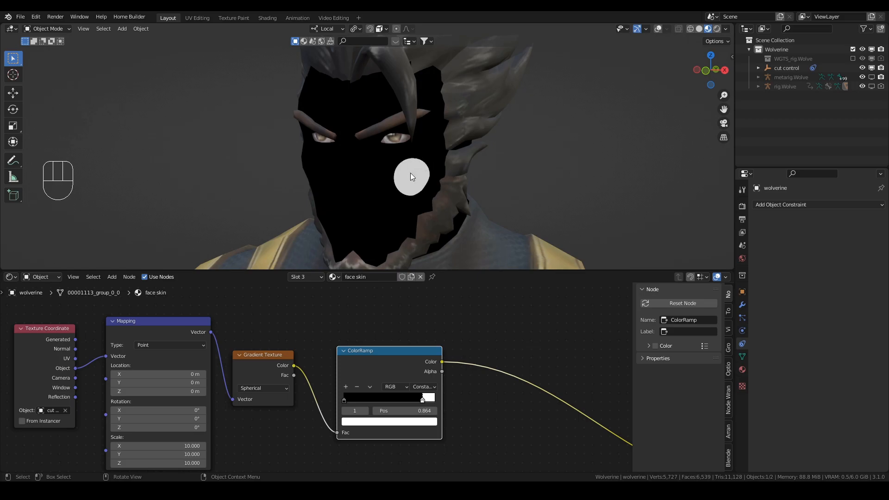
middle_click_drag(245, 394, 287, 332)
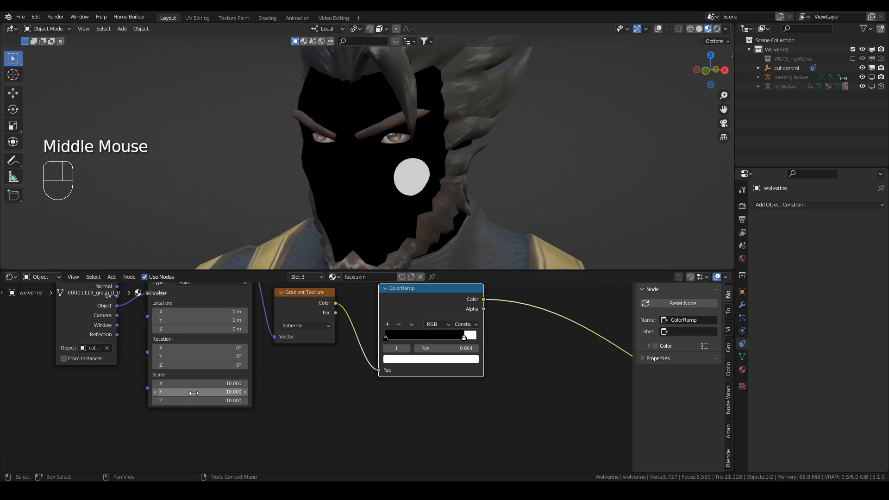
left_click_drag(203, 402, 305, 400)
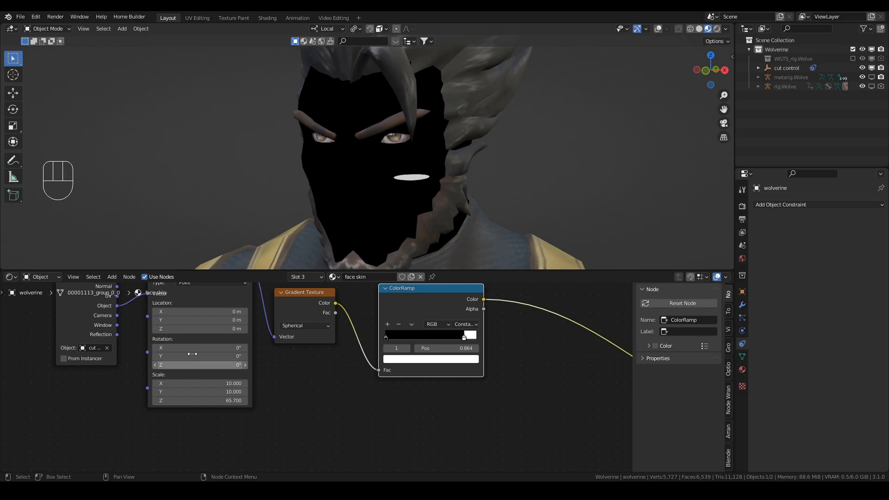
Select the cut control empty, show the viewport overlays again, and rotate it about its local X axis to tilt the cut shape
left_click(791, 70)
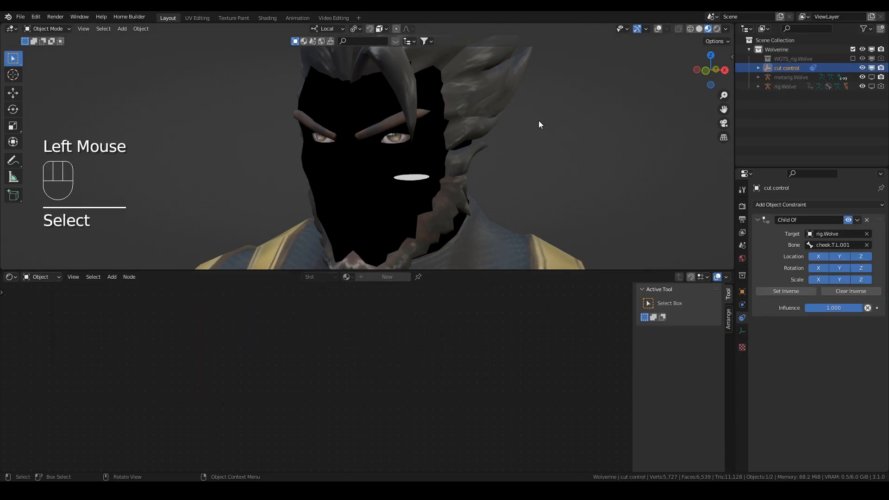
left_click(657, 29)
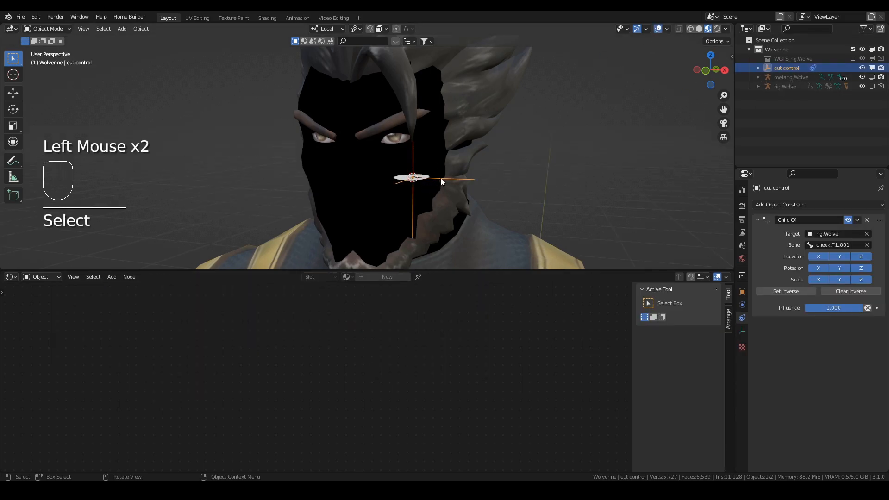
key("r")
key("x")
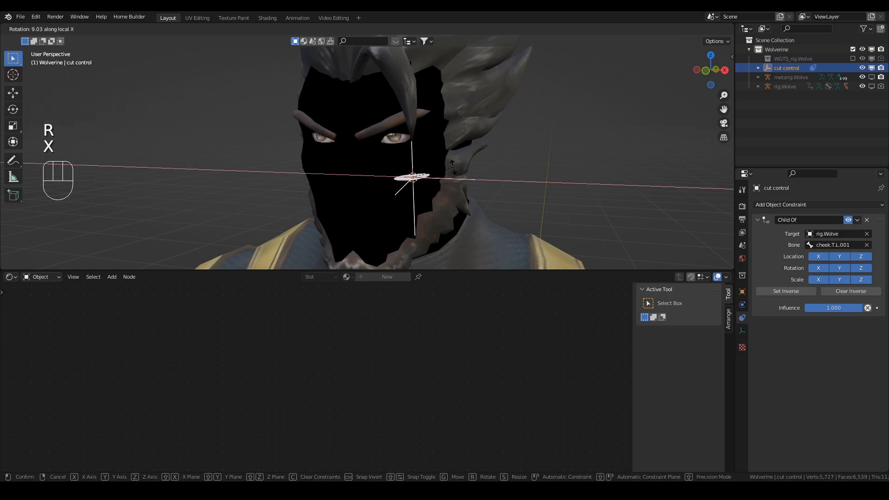
left_click(450, 144)
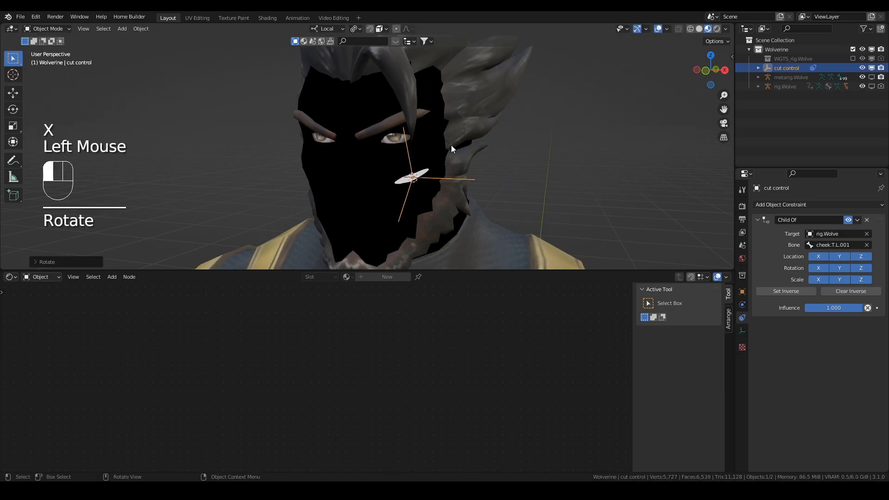
Hide the viewport overlays and select Wolverine's head mesh to bring back its face skin nodes
left_click(657, 30)
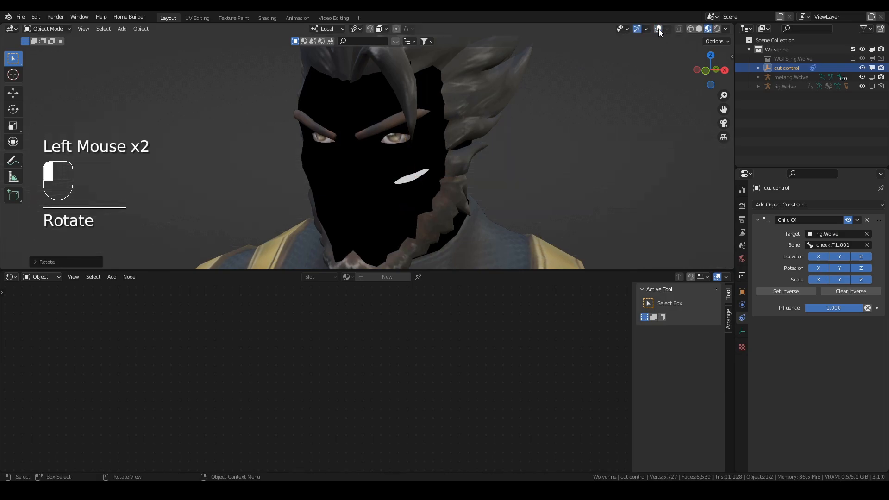
left_click(431, 156)
scroll(343, 327, "down", 2)
middle_click_drag(347, 319, 316, 363)
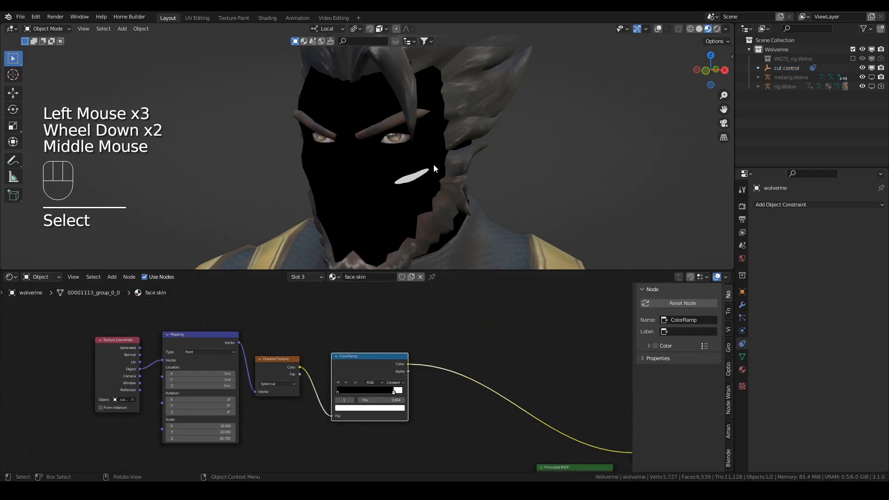
Move the Texture Coordinate, Mapping and Gradient Texture nodes away from the ColorRamp to make room
scroll(410, 184, "up", 3)
middle_click_drag(472, 233, 433, 184, "shift")
scroll(377, 385, "down", 2)
middle_click_drag(377, 385, 332, 361)
left_click_drag(158, 312, 300, 364)
key("g")
left_click(227, 324)
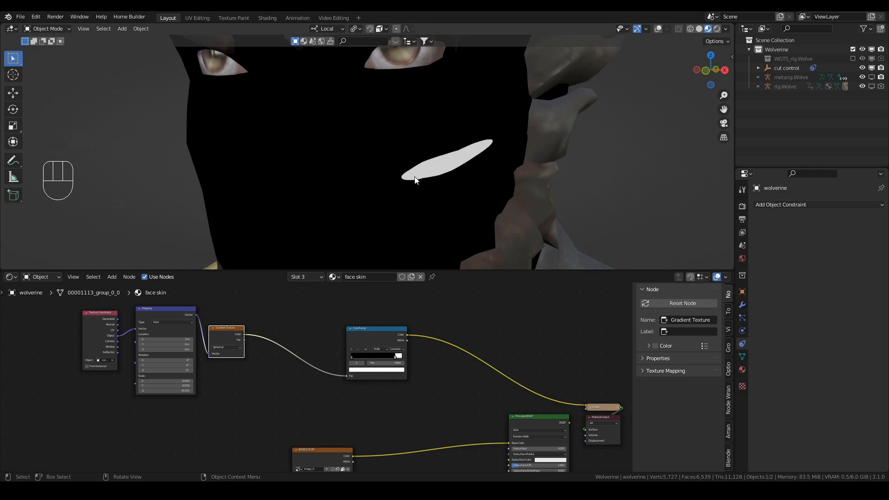
Add a Noise Texture node directly below the Gradient Texture
middle_click_drag(181, 373, 224, 364)
key("shift+a")
type("noi")
left_click(245, 390)
left_click(289, 347)
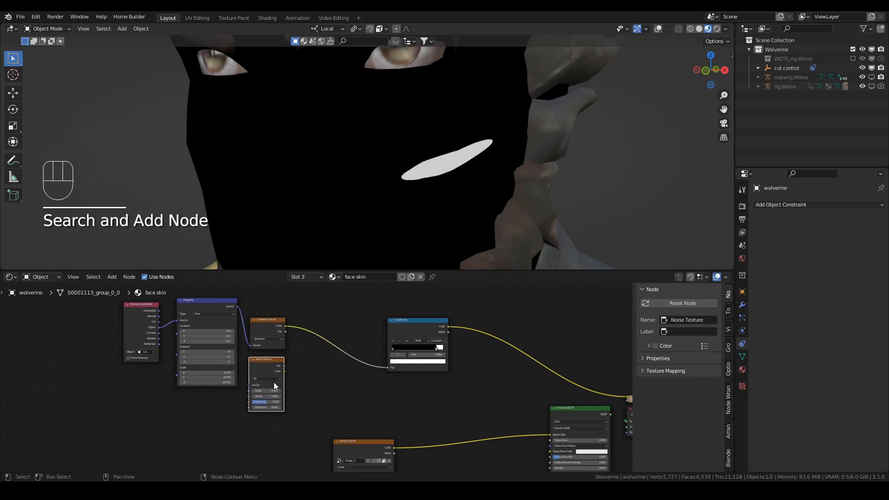
Insert a MixRGB node between the Gradient Texture and the ColorRamp, and link the Noise Texture into its Color2
key("shift+a")
type("mix")
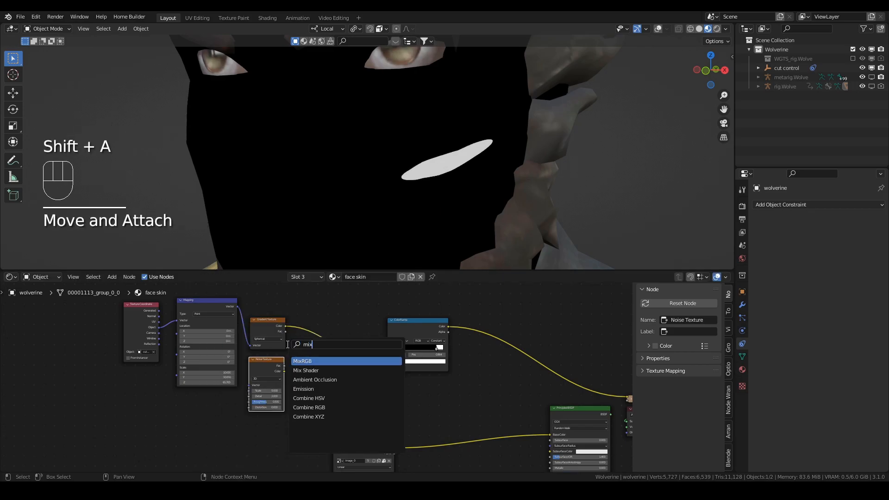
left_click(301, 360)
left_click(288, 368)
left_click_drag(284, 365, 317, 351)
Roughen the cut's edge with a Noise Texture Scale of 33.1, Distortion of about 7.3 and Mix factor of about 0.092
scroll(315, 373, "up", 2)
scroll(315, 371, "up", 1)
left_click_drag(242, 397, 254, 422)
mouse_move(471, 180)
middle_mouse_down()
mouse_move(460, 178)
mouse_move(472, 179)
middle_mouse_up()
left_click_drag(228, 422, 231, 422)
Duplicate the Mapping node with its Texture Coordinate link kept and place the copy below the original
scroll(240, 382, "down", 3)
middle_click_drag(241, 381, 264, 354)
scroll(255, 313, "down", 1)
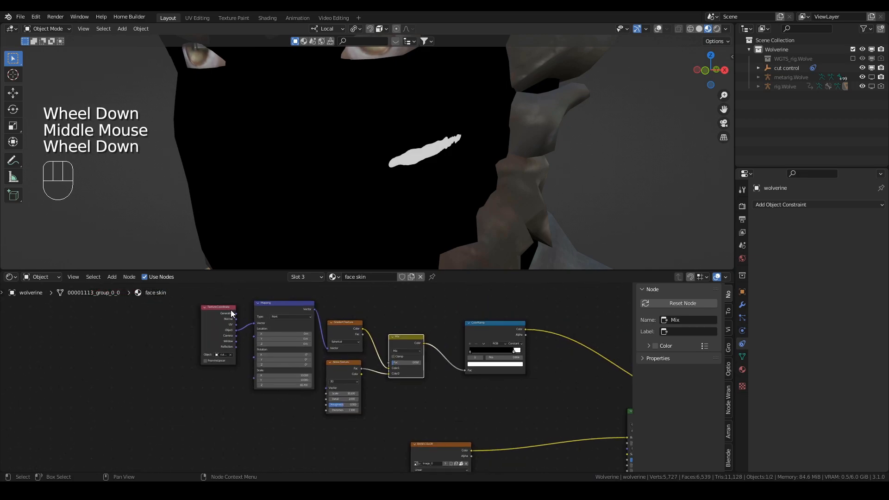
left_click(230, 308)
left_click(273, 303)
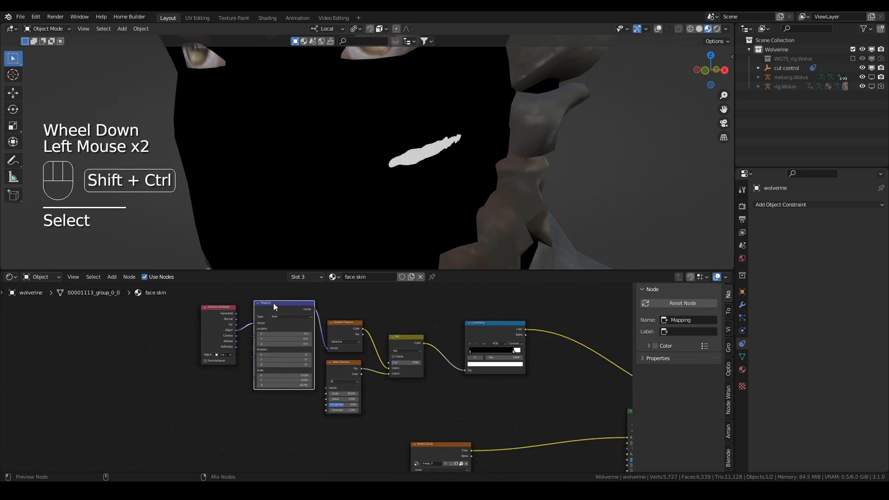
key("ctrl+shift+d")
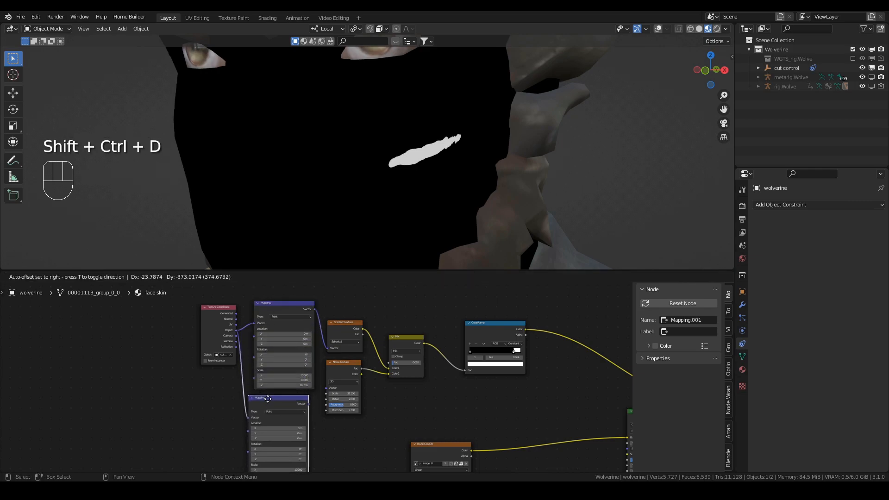
left_click(272, 398)
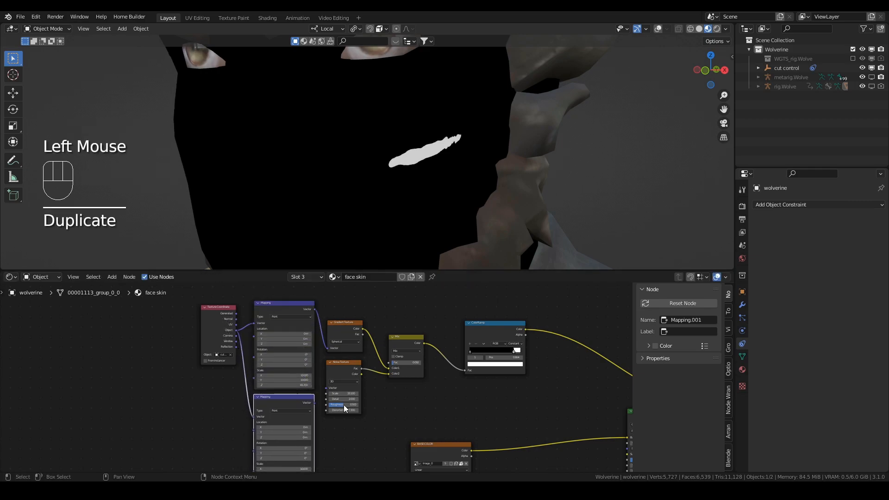
Link the duplicated Mapping node's output to the Noise Texture's Vector input
middle_click_drag(344, 405, 311, 386)
scroll(286, 351, "up", 2)
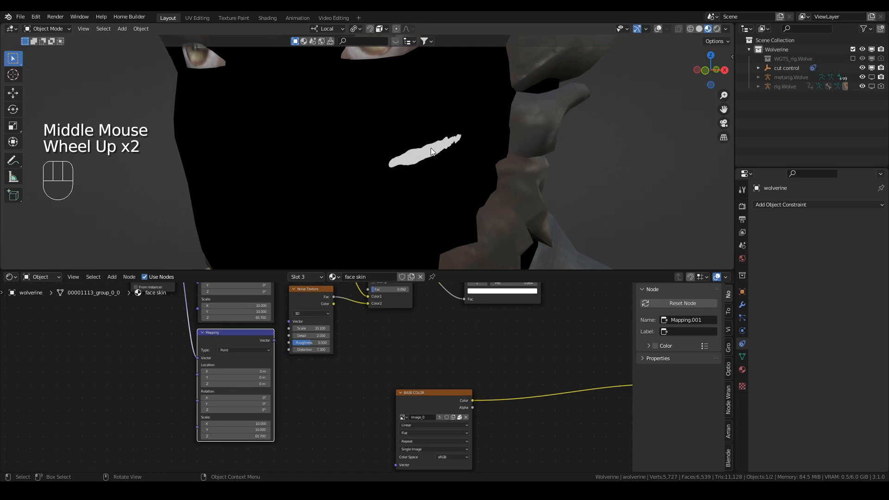
middle_click_drag(288, 337, 317, 379)
left_click_drag(304, 382, 318, 364)
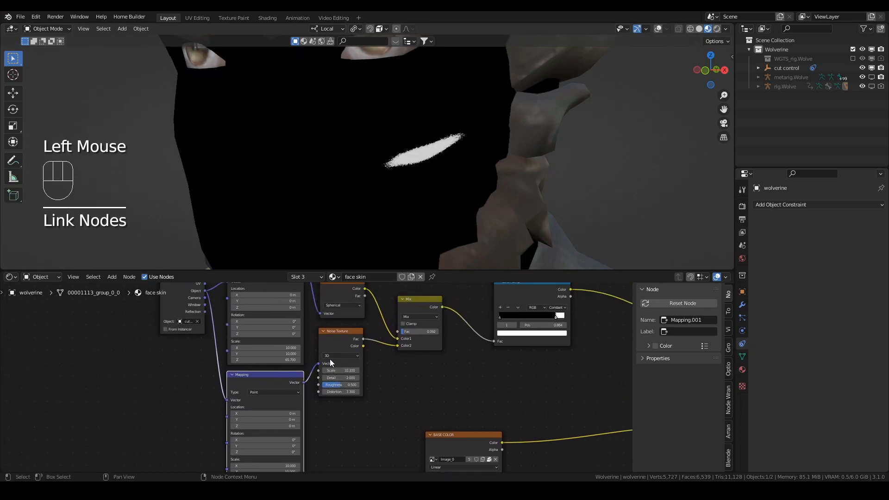
Set the duplicated Mapping node's scale to 1 on all axes, undo a trial Z stretch, and set Y to 2.1
scroll(425, 184, "up", 1)
middle_click_drag(342, 392, 352, 315)
mouse_move(288, 389)
left_mouse_down()
mouse_move(289, 402)
mouse_move(393, 402)
left_mouse_up()
type("1")
key("Return")
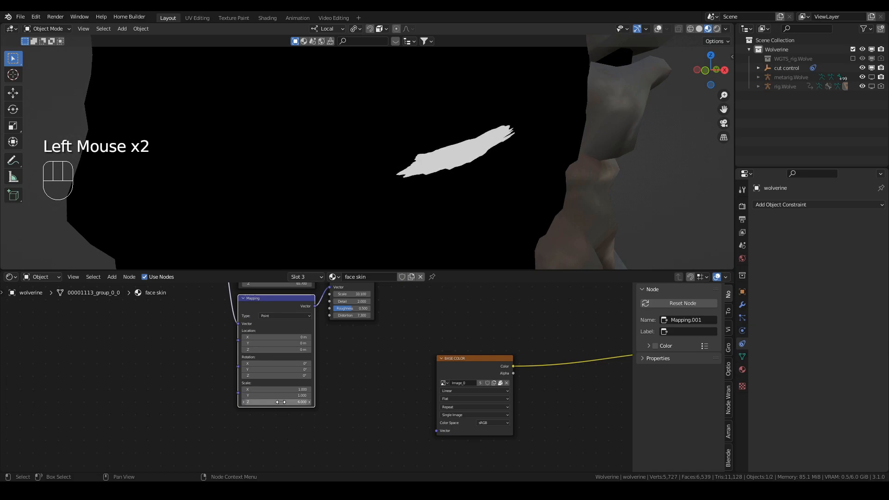
key("ctrl+z")
left_click_drag(280, 395, 297, 395)
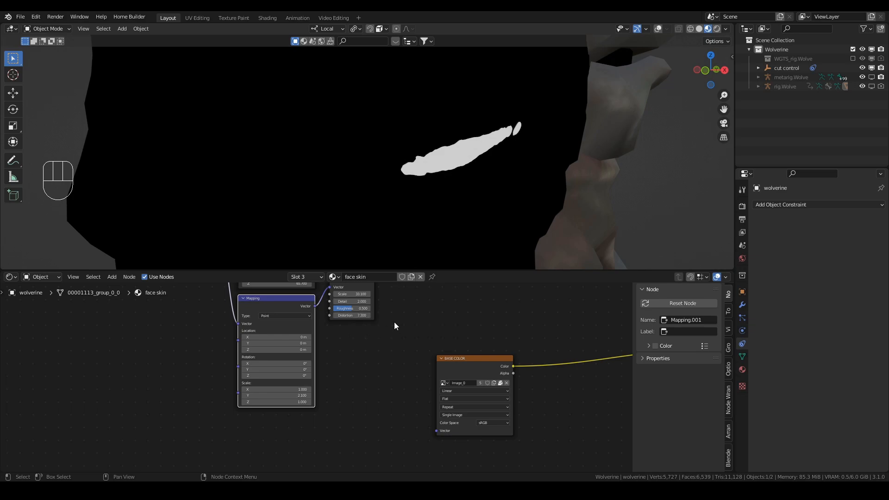
Move the BASE COLOR image texture node slightly upward to free space beneath it
middle_click_drag(399, 312, 306, 401)
scroll(398, 336, "down", 1)
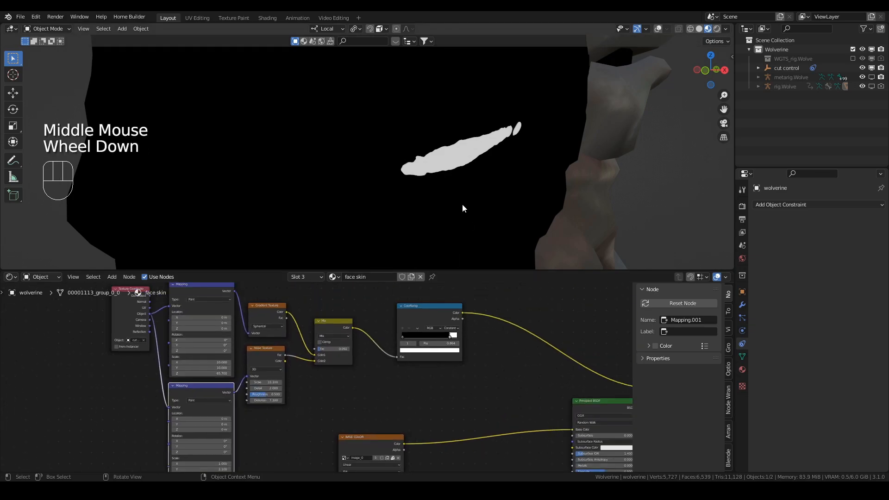
scroll(306, 381, "up", 3)
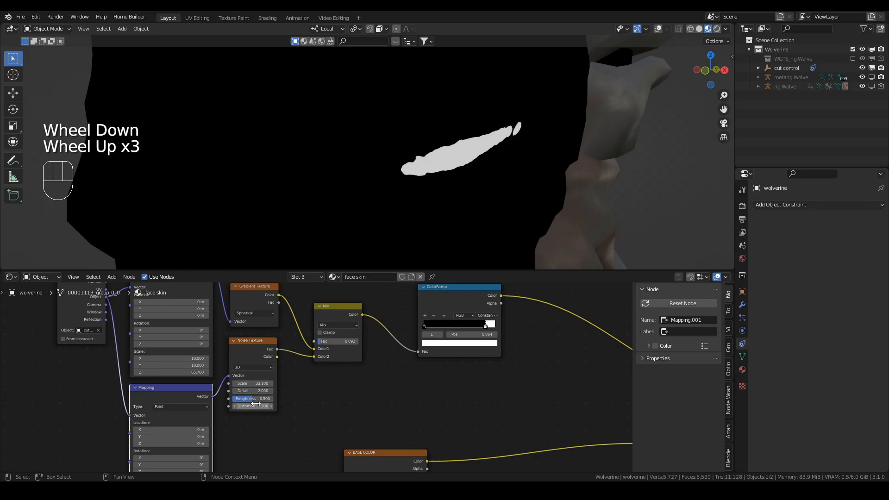
scroll(407, 351, "down", 2)
middle_click_drag(429, 352, 384, 302)
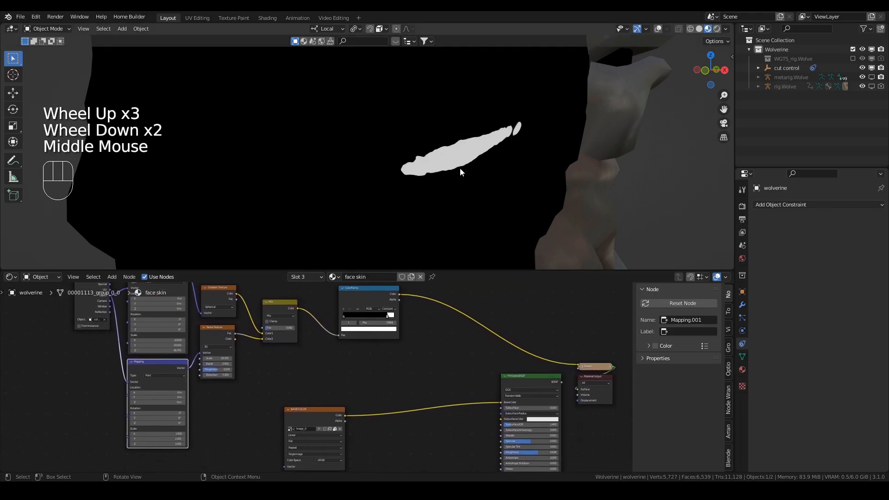
scroll(360, 421, "down", 2)
scroll(361, 420, "up", 1)
middle_click_drag(363, 415, 365, 301)
left_click(343, 349)
key("g")
left_click(342, 335)
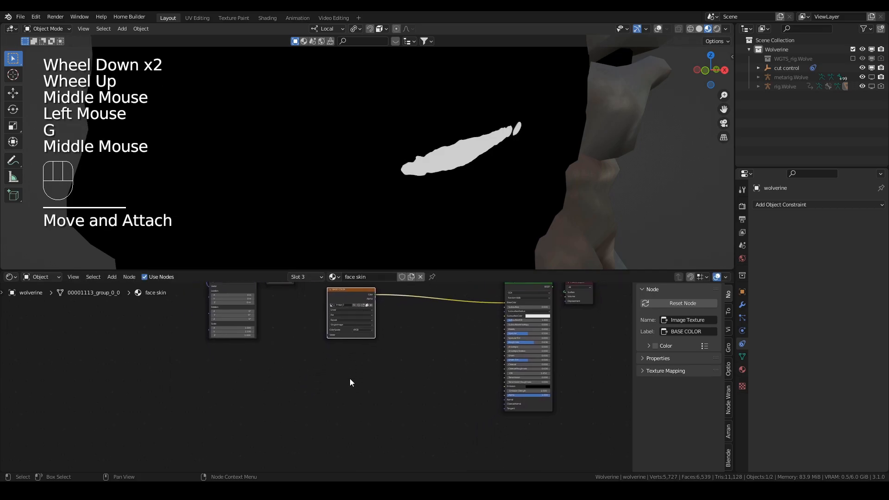
Add a second ColorRamp node directly below the BASE COLOR image texture
key("shift+a")
left_click(334, 366)
type("colo")
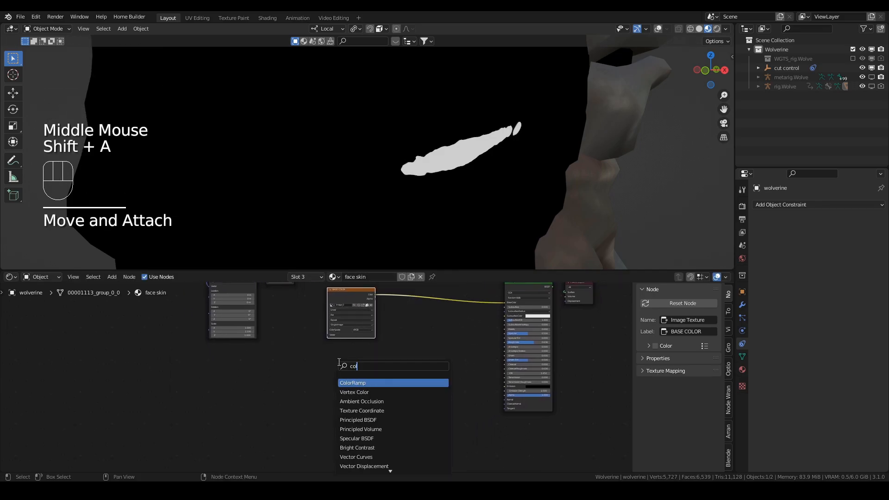
left_click(357, 384)
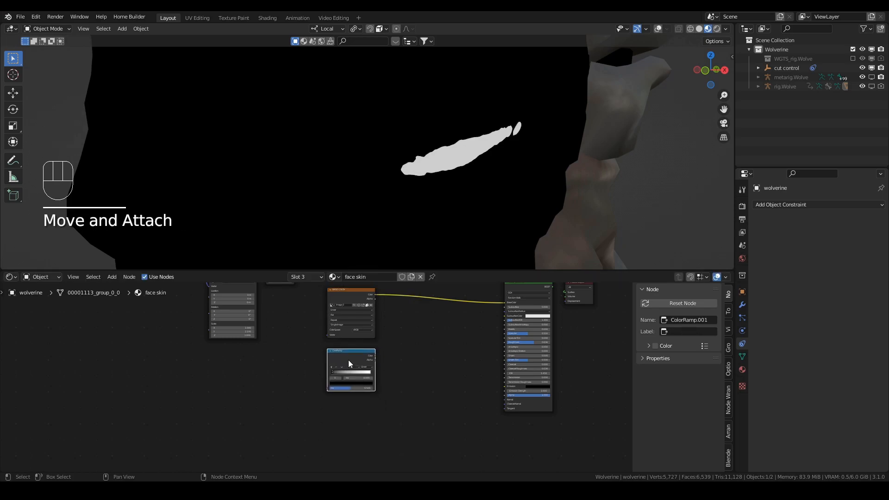
left_click(348, 354)
Add a second Noise Texture node beside the new ColorRamp and select it
middle_click_drag(298, 371, 338, 376)
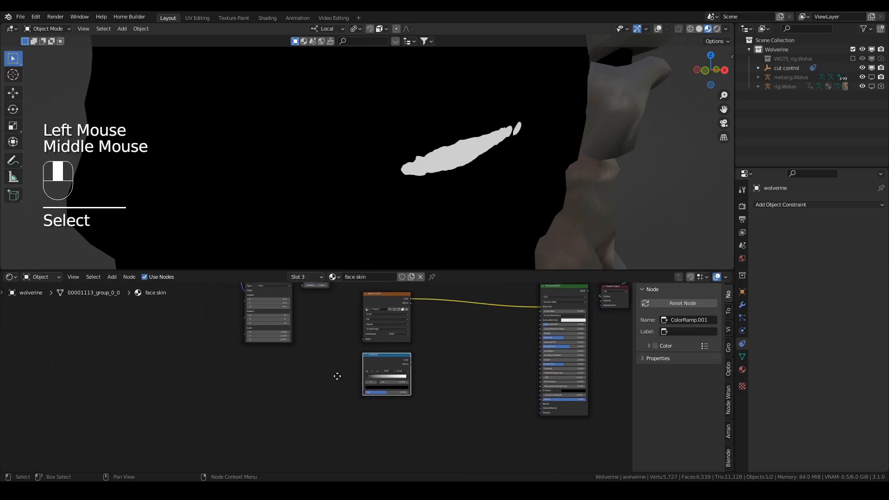
scroll(345, 376, "up", 3)
key("shift+a")
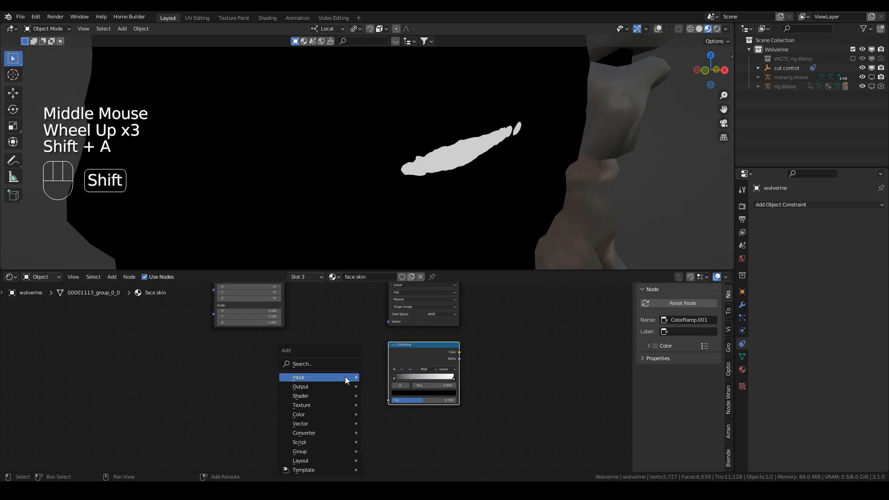
left_click(332, 363)
type("nois")
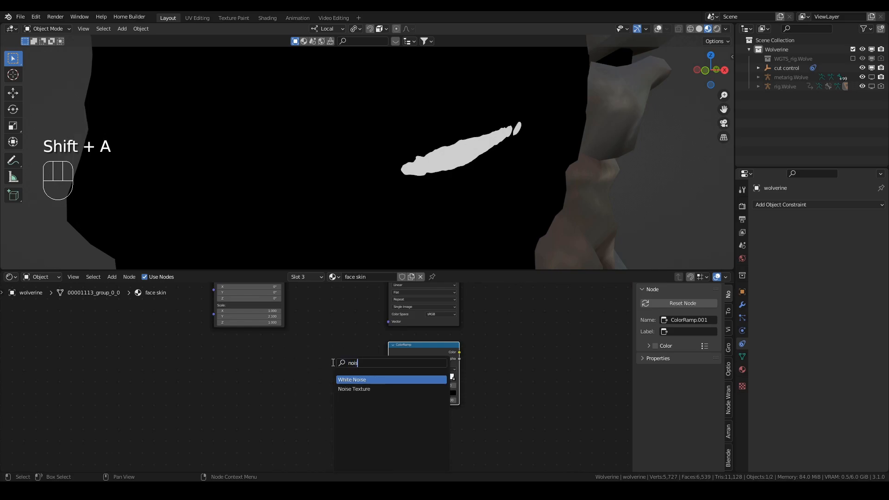
left_click(354, 388)
left_click(350, 374)
left_click(337, 364)
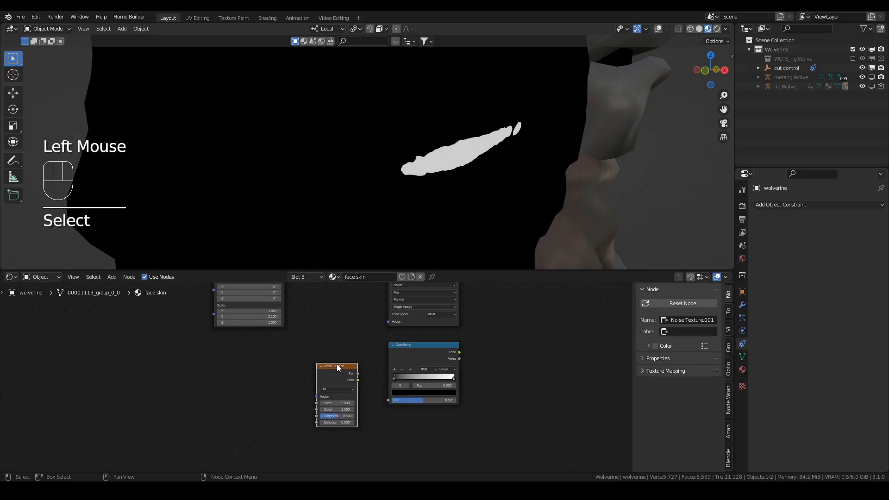
Give the new Noise Texture a UV-driven Texture Coordinate and Mapping setup, and link its Fac output to the new ColorRamp
key("ctrl+t")
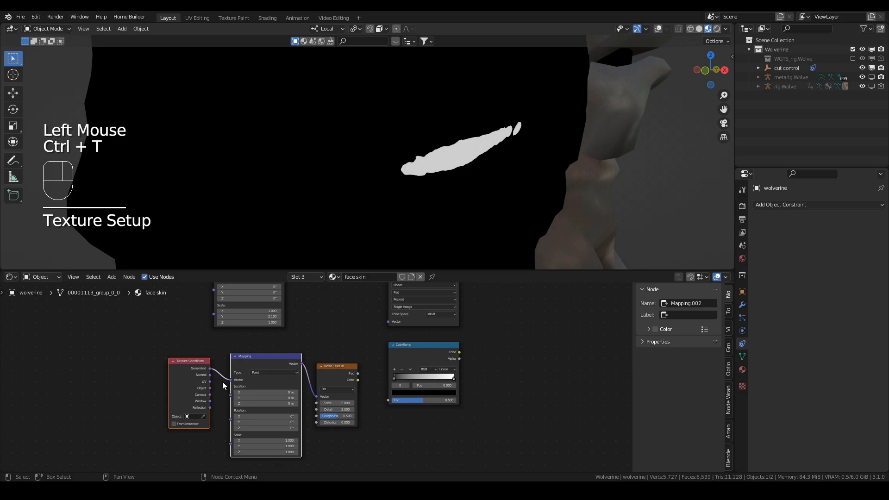
left_click_drag(210, 381, 230, 379)
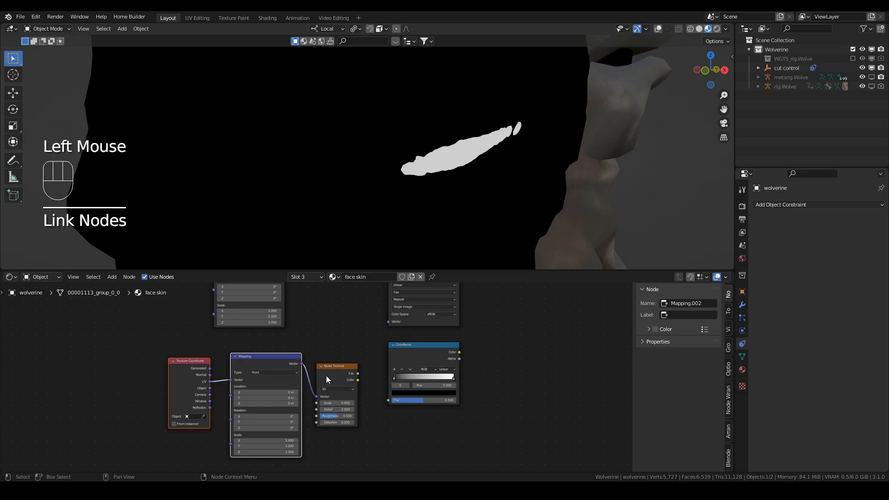
left_click(357, 373)
left_click_drag(357, 373, 390, 400)
Change the new ColorRamp's white stop to dark red with hue near 0, saturation 1 and value 0.315
scroll(423, 377, "down", 1)
middle_click_drag(423, 377, 279, 390)
scroll(249, 390, "up", 2)
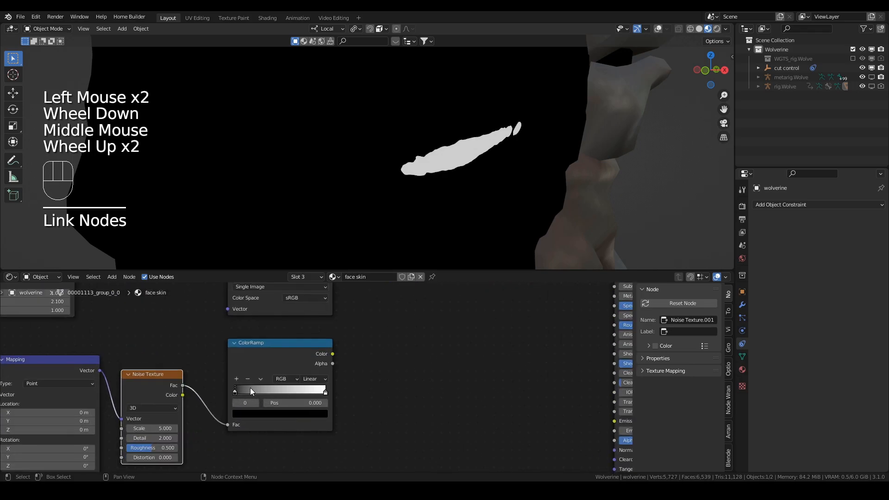
left_click(325, 392)
left_click(322, 413)
left_click_drag(270, 329, 268, 352)
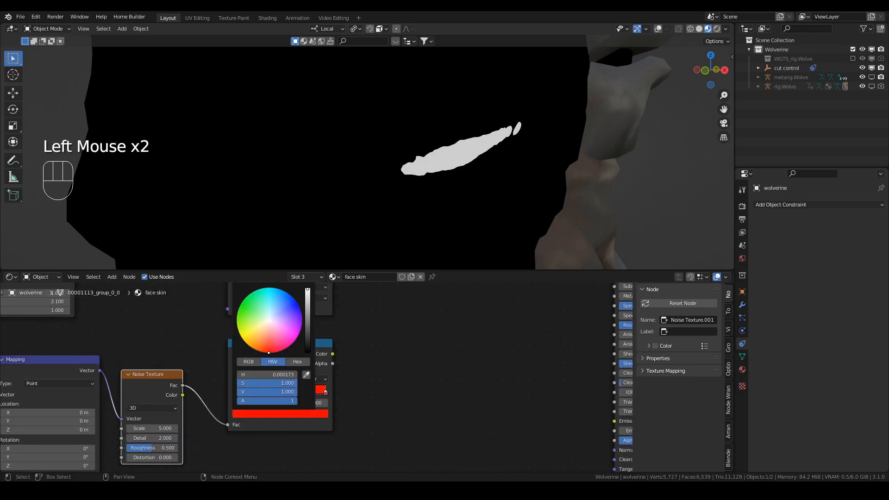
left_click_drag(305, 296, 281, 336)
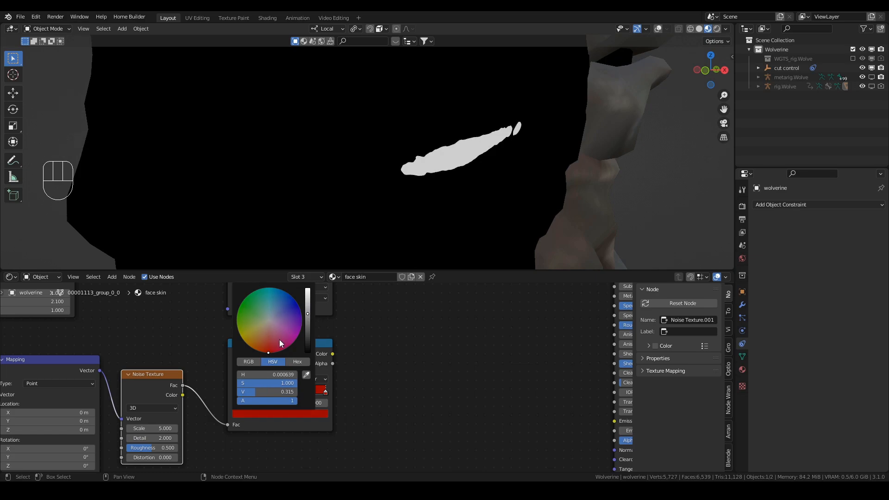
Move the new ColorRamp's black stop to position 0.123 and recolor it a deeper dark red
left_click(237, 393)
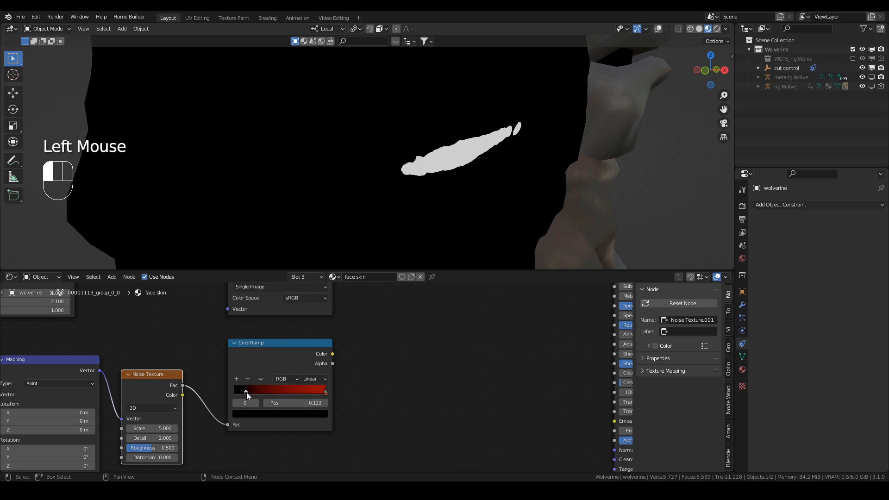
left_click(253, 414)
scroll(292, 334, "up", 3)
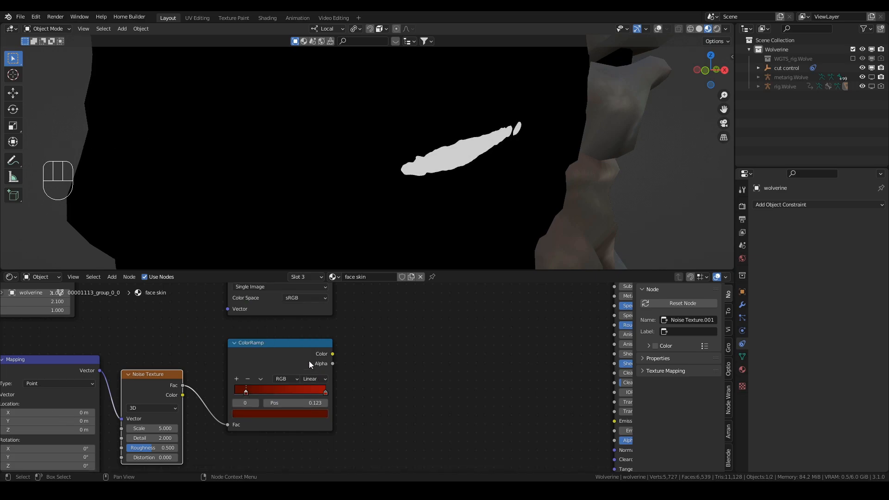
Link the red ColorRamp to the Principled BSDF's Base Color and preview the Principled BSDF on the face
scroll(312, 366, "down", 2)
scroll(312, 366, "up", 1)
middle_click_drag(371, 357, 346, 369)
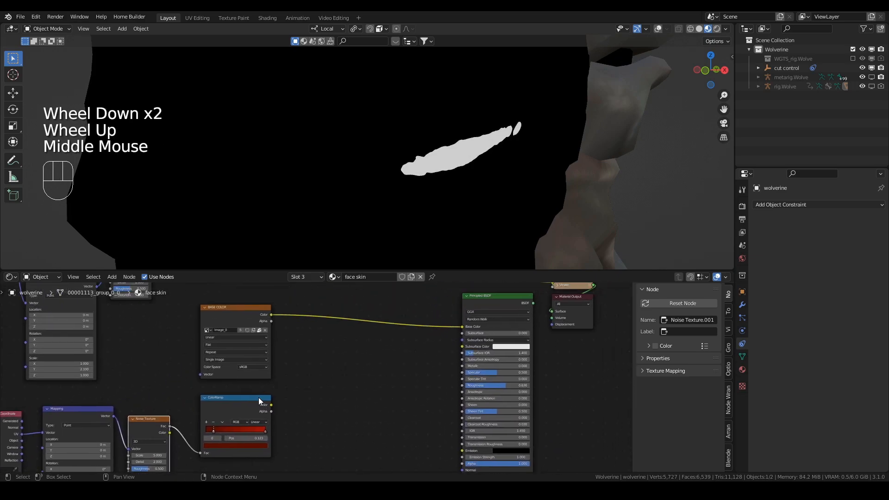
left_click_drag(271, 405, 460, 329)
left_click(489, 296, "ctrl+shift")
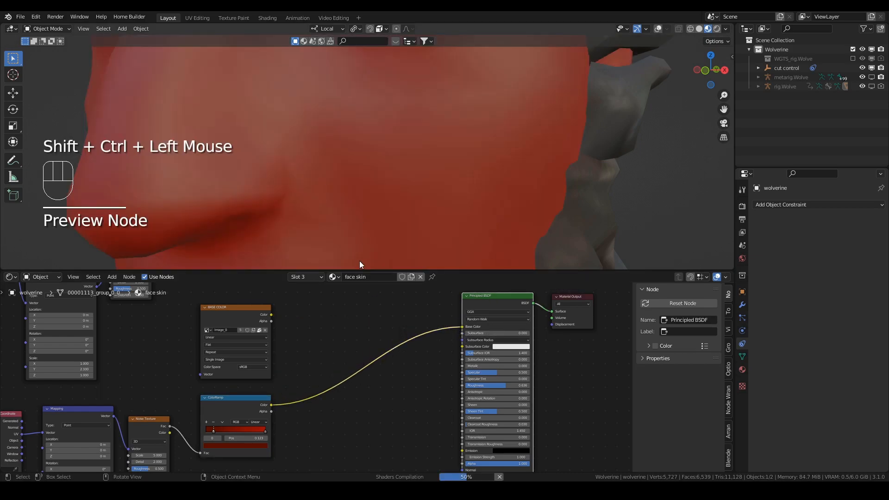
Shift the red ColorRamp's darker stop toward the middle and greatly increase the connected Noise Texture's Scale for fine mottling
middle_click_drag(258, 386, 344, 319)
scroll(267, 376, "up", 3)
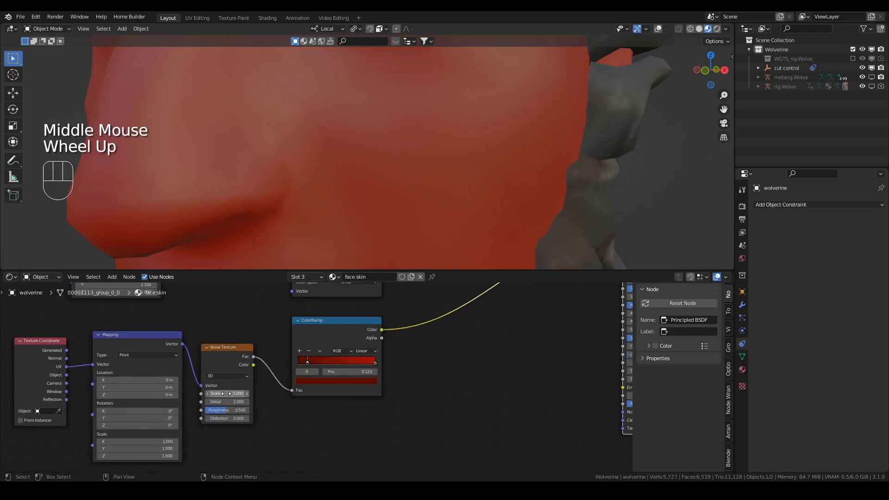
left_click_drag(308, 362, 327, 362)
left_click_drag(229, 393, 259, 393)
left_click_drag(227, 393, 287, 393)
Reconnect the BASE COLOR image texture's Color output to the Principled BSDF's Base Color
scroll(390, 322, "down", 3)
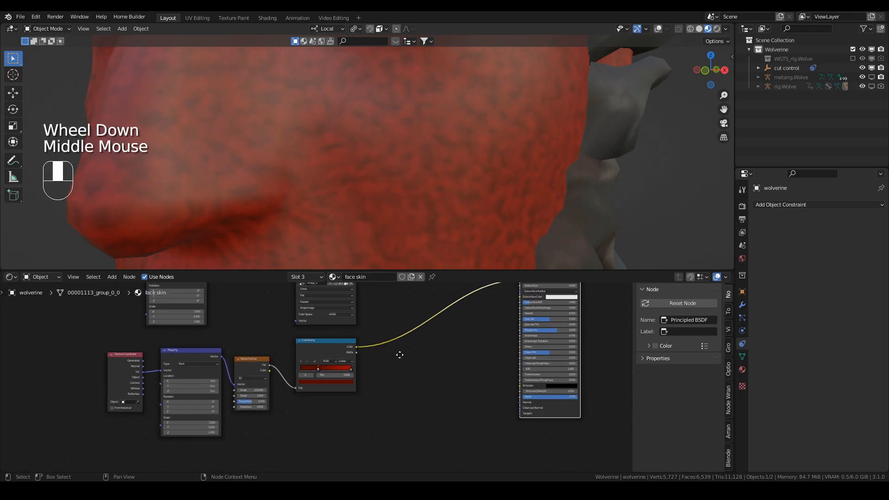
middle_click_drag(404, 353, 310, 360)
left_click_drag(212, 337, 381, 348)
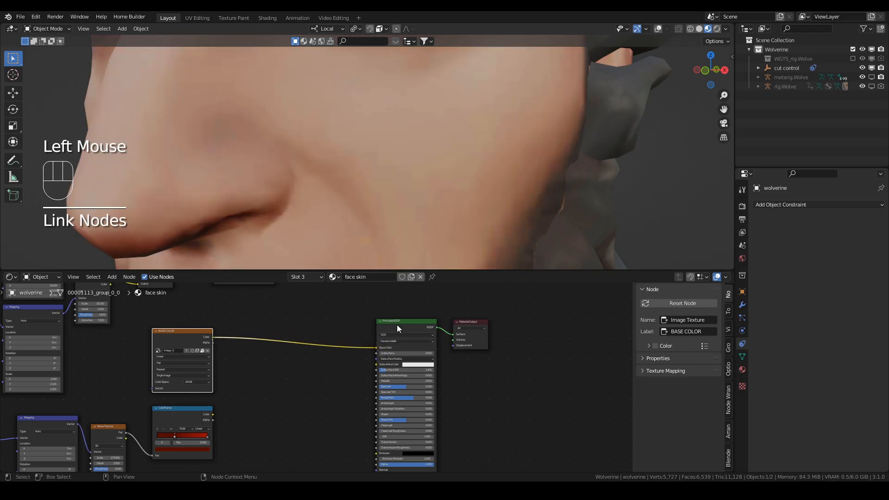
Add a Mix node and insert it between the BASE COLOR image texture and the Principled BSDF's Base Color
key("shift+a")
left_click(274, 359)
type("mix")
left_click(288, 376)
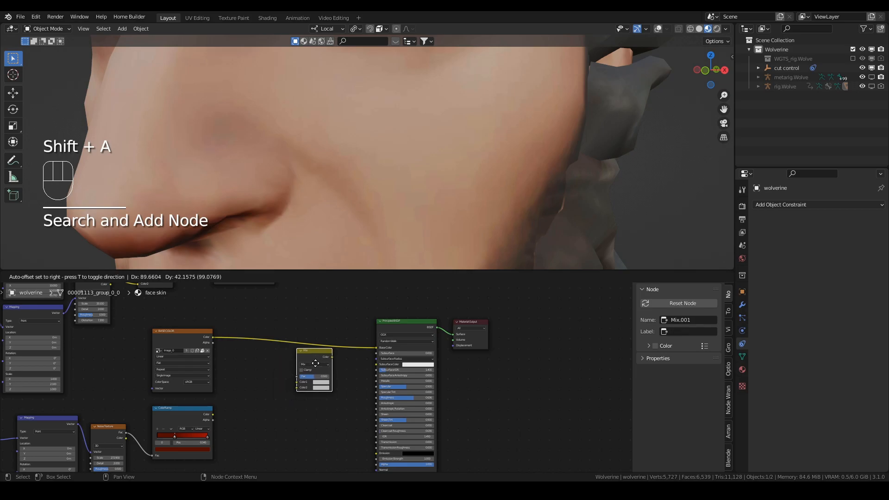
left_click(325, 351)
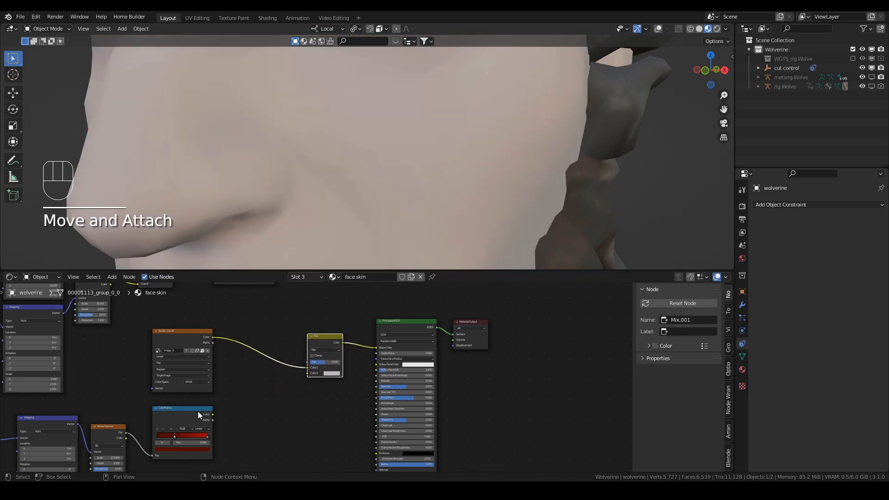
Link the red ColorRamp to the new Mix node's Color2 and the black-and-white mask ColorRamp's Color to its Fac
left_click(193, 413)
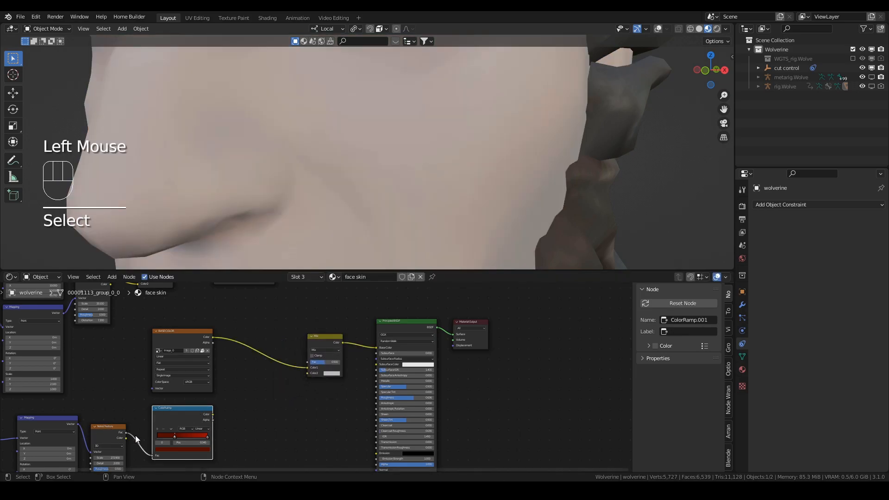
left_click_drag(212, 413, 306, 372)
scroll(304, 365, "down", 2)
scroll(293, 337, "up", 1)
middle_click_drag(293, 338, 282, 314)
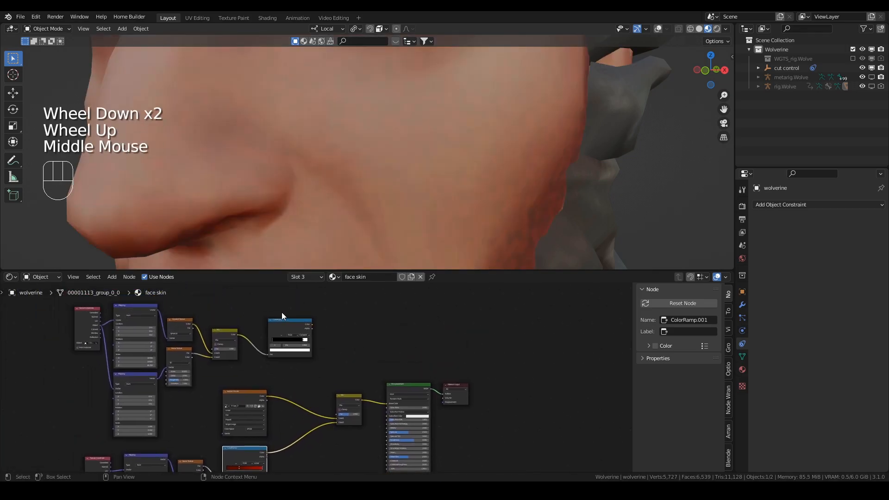
left_click_drag(312, 327, 337, 414)
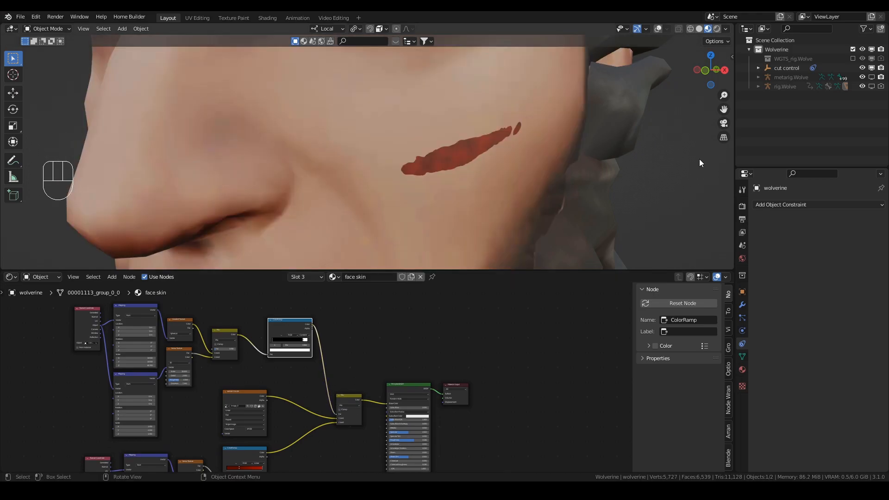
Try scaling the cut control empty along its local Z axis to narrow the cut on the cheek
left_click(779, 68)
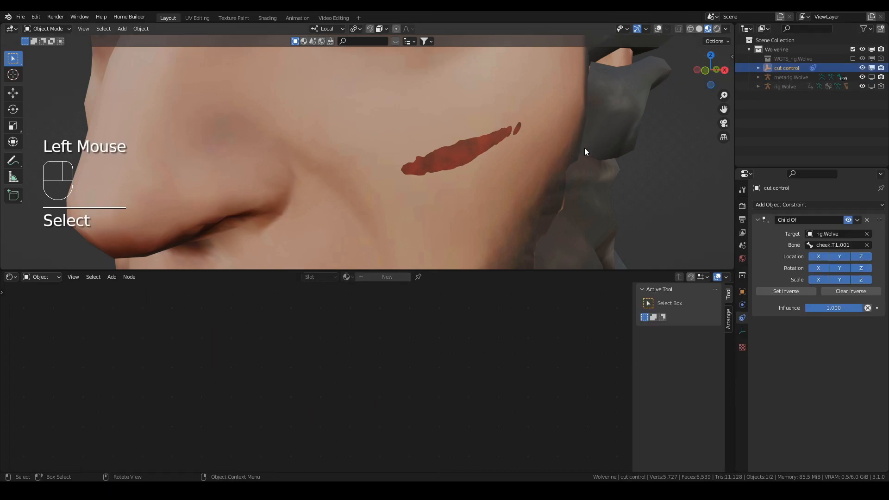
key("s")
key("z")
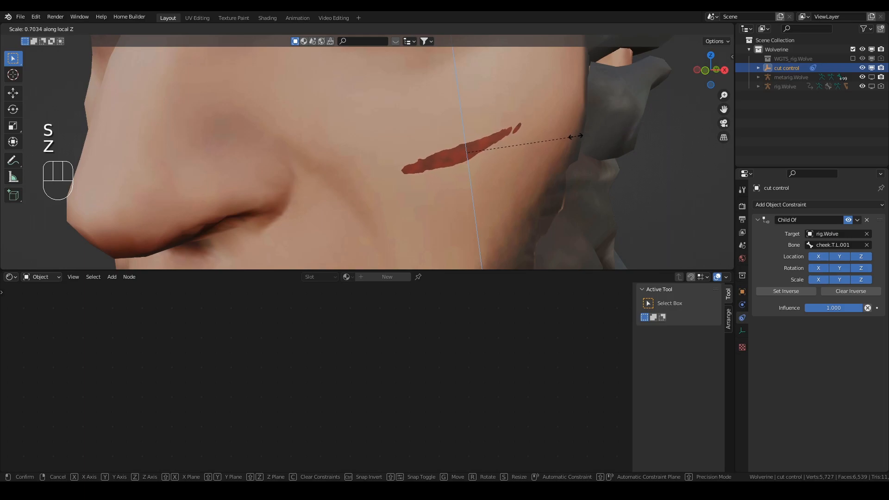
right_click(563, 143)
key("s")
right_click(516, 143)
key("s")
key("z")
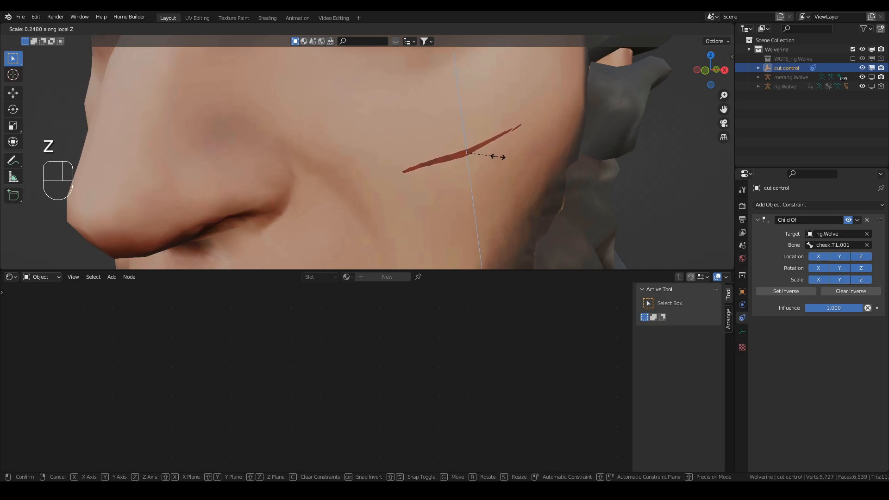
right_click(476, 156)
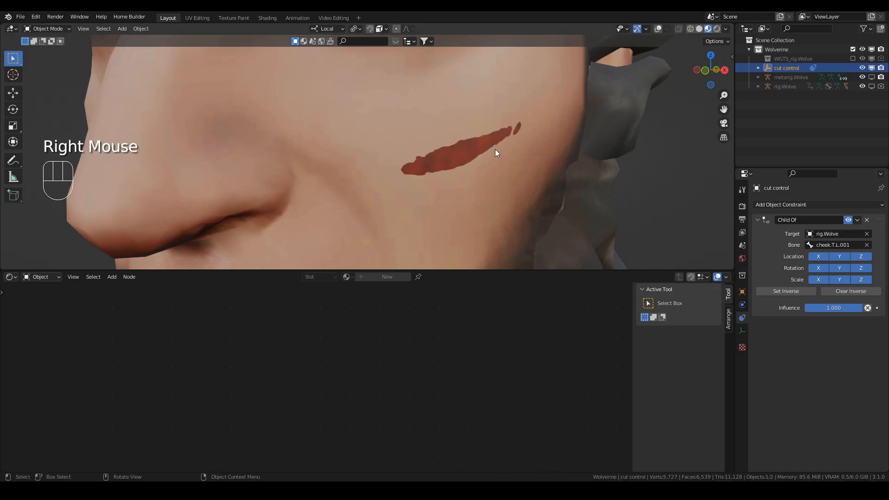
Scale the cut control empty to 0 along local Z to hide the cut, and clear its scale again
key("s")
key("z")
key("0")
key("Return")
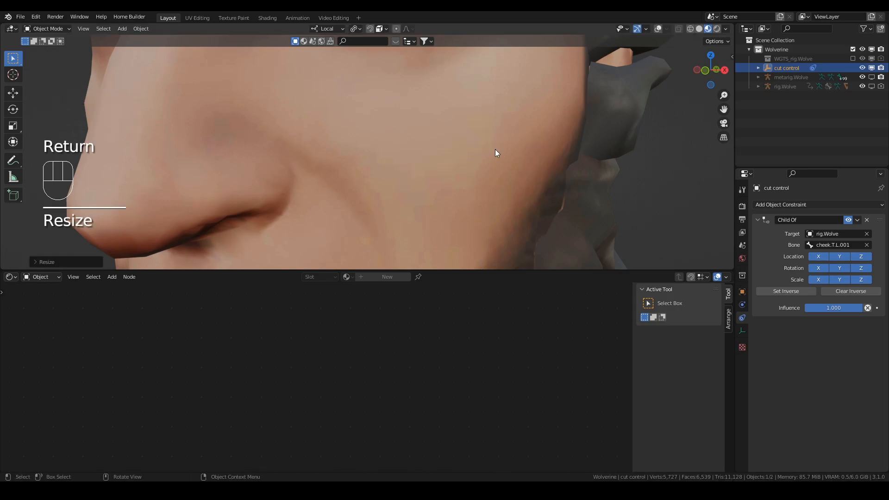
key("alt+s")
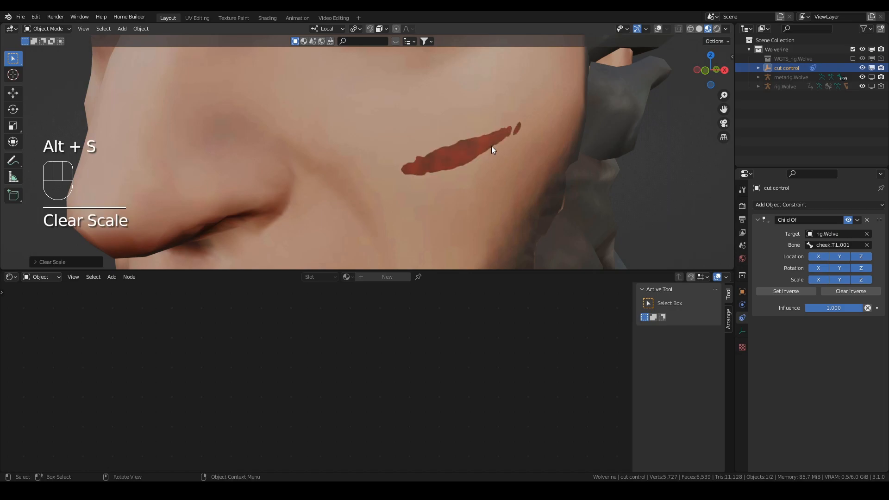
Reselect the wolverine mesh and move the Principled BSDF and Material Output nodes farther from the Mix node to make room
left_click(479, 160)
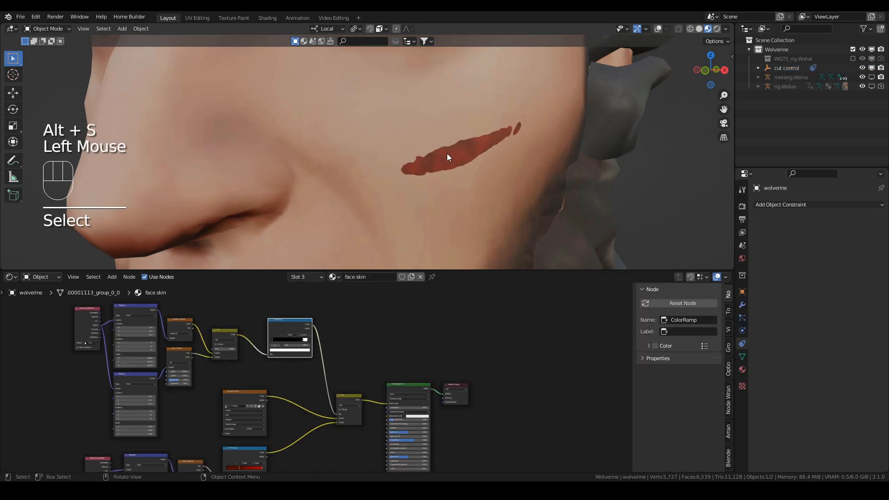
middle_click_drag(344, 422, 359, 384)
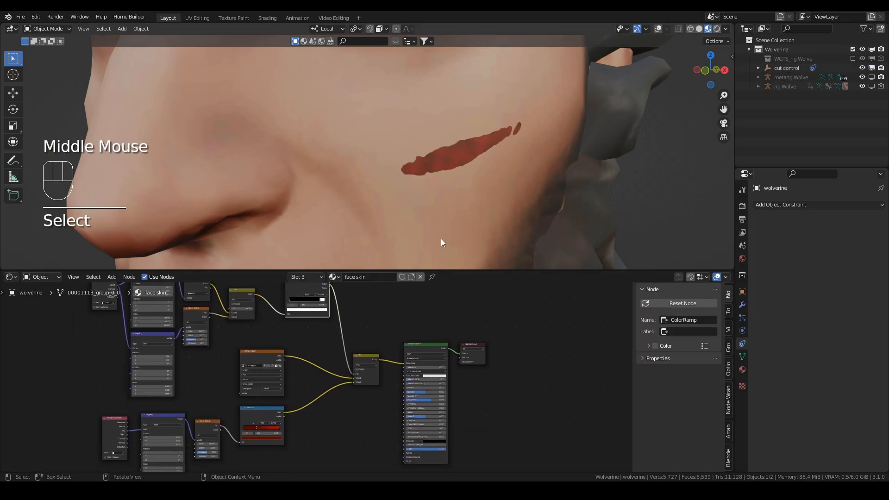
left_click_drag(412, 340, 477, 358)
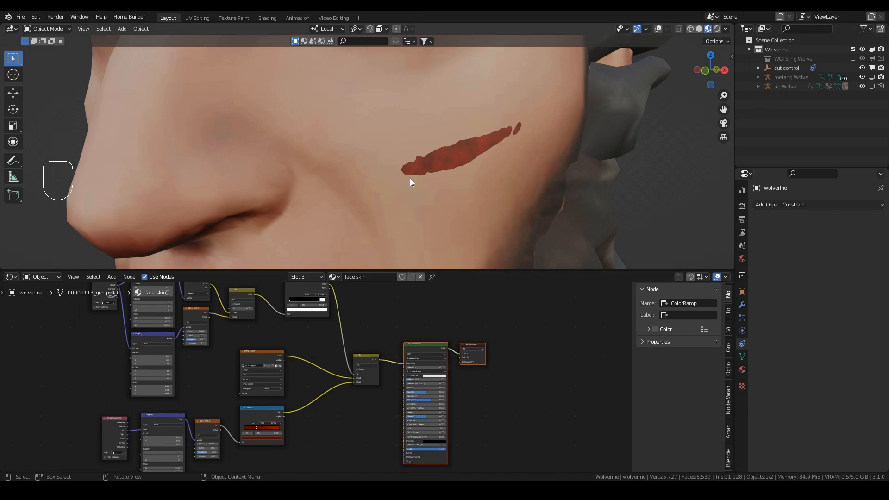
key("g")
left_click(481, 347)
middle_click_drag(355, 332, 345, 354)
Add a Bump node and link its Normal output to the Principled BSDF's Normal input
middle_click_drag(434, 149, 537, 166)
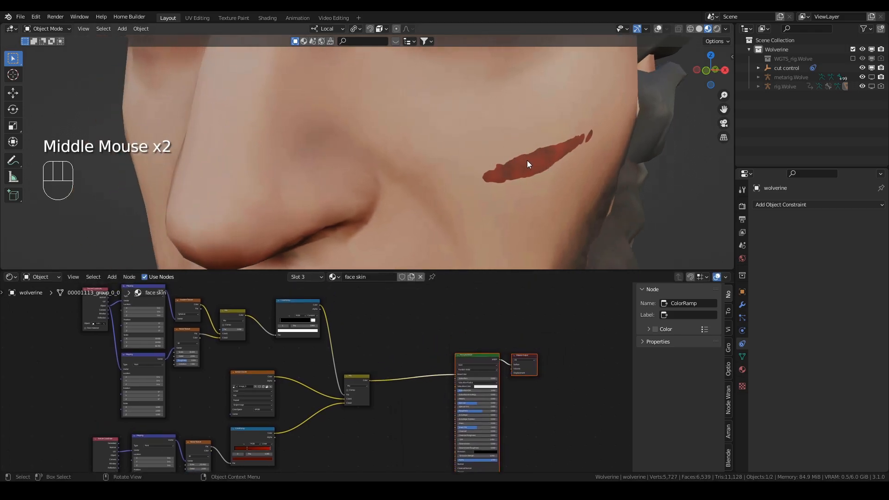
middle_click_drag(364, 407, 361, 371)
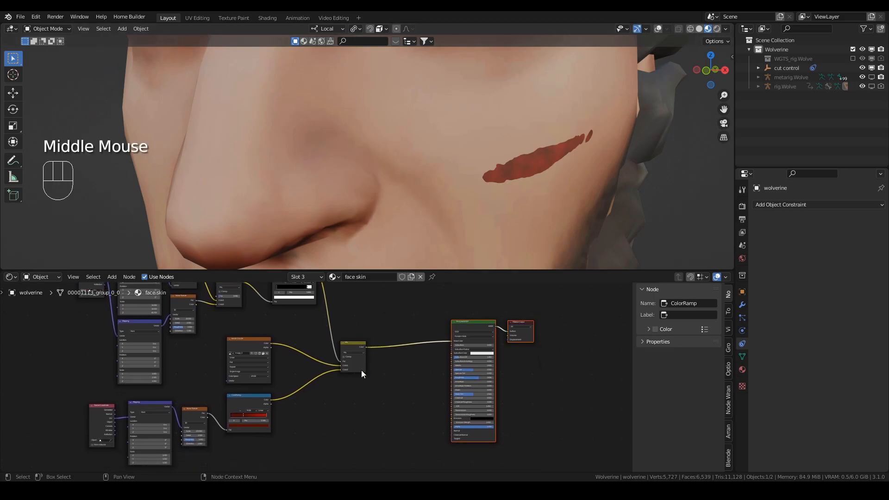
key("shift+a")
left_click(359, 365)
type("bum")
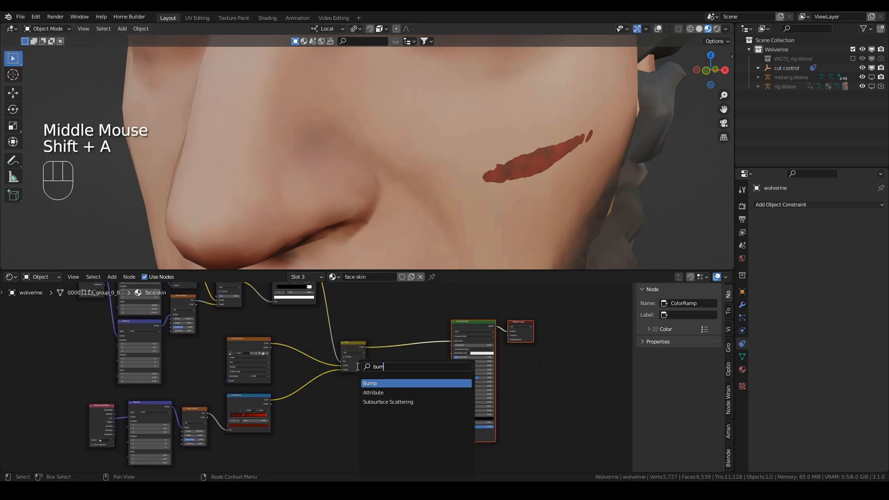
left_click(372, 382)
scroll(403, 370, "up", 1)
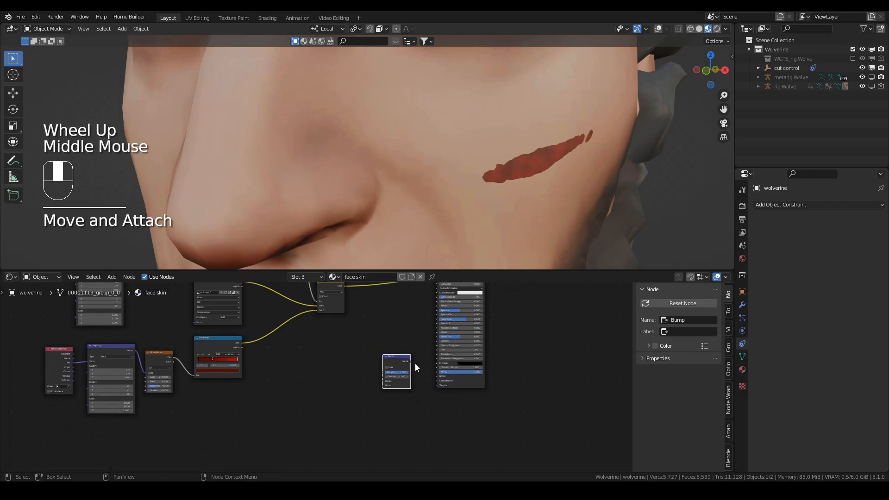
scroll(432, 360, "up", 2)
left_click(450, 360)
left_click_drag(445, 355, 481, 376)
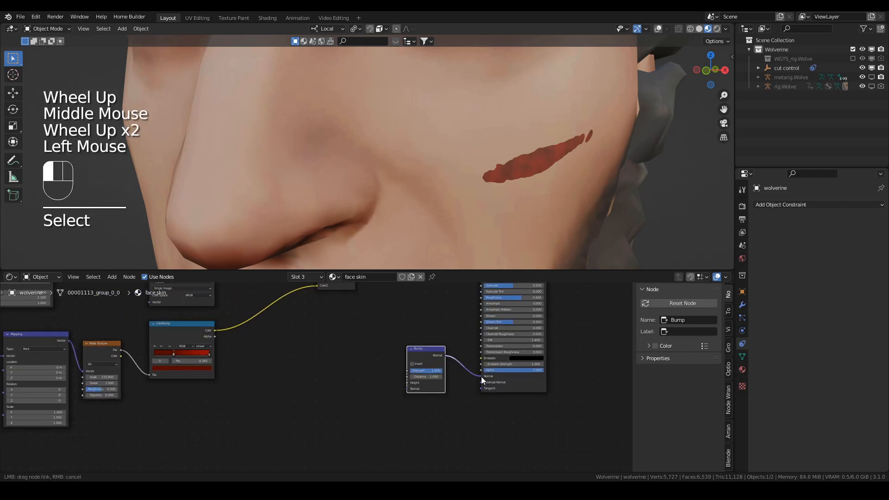
Link the black-and-white mask ColorRamp's Color to the Bump node's Height
scroll(423, 336, "down", 2)
middle_click_drag(423, 336, 442, 397)
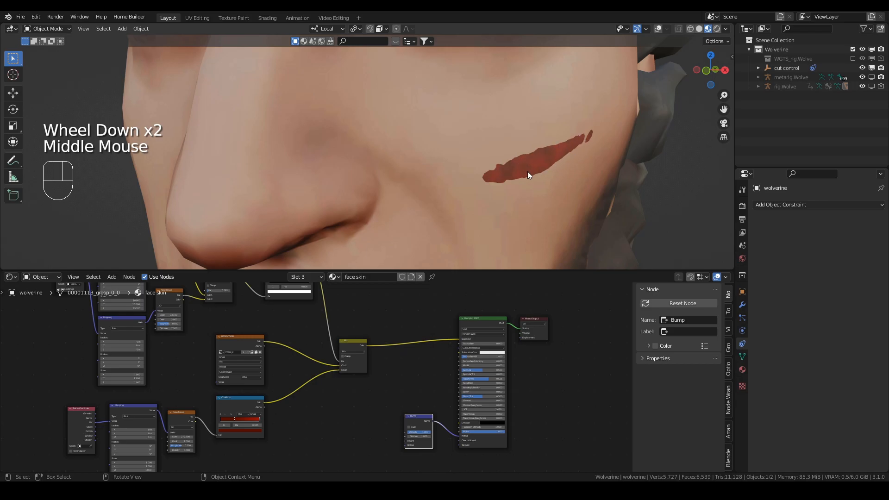
middle_click_drag(379, 302, 390, 313)
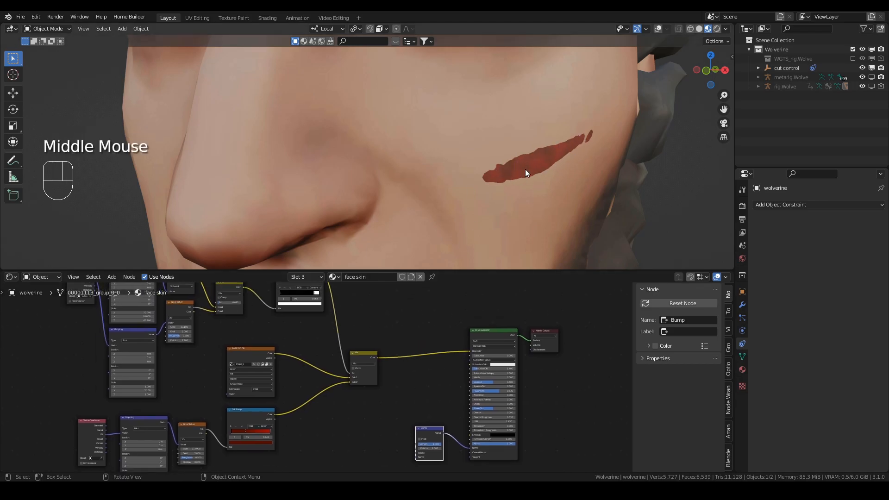
middle_click_drag(334, 289, 338, 301)
left_click(301, 290)
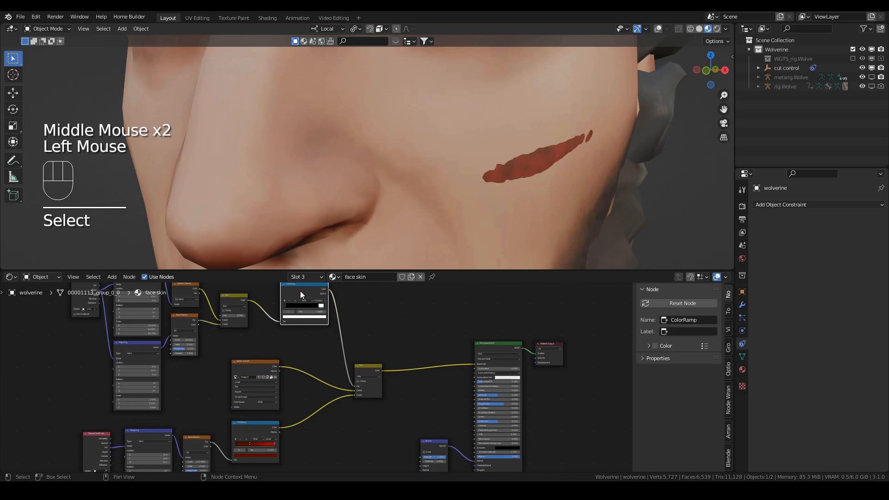
left_click_drag(329, 289, 418, 388)
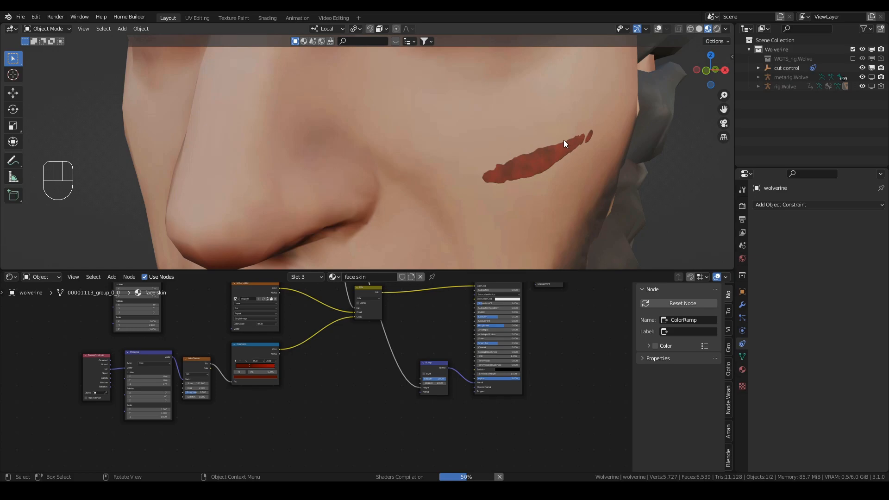
Enable Invert on the Bump node and move it farther away from the Principled BSDF
scroll(435, 338, "up", 2)
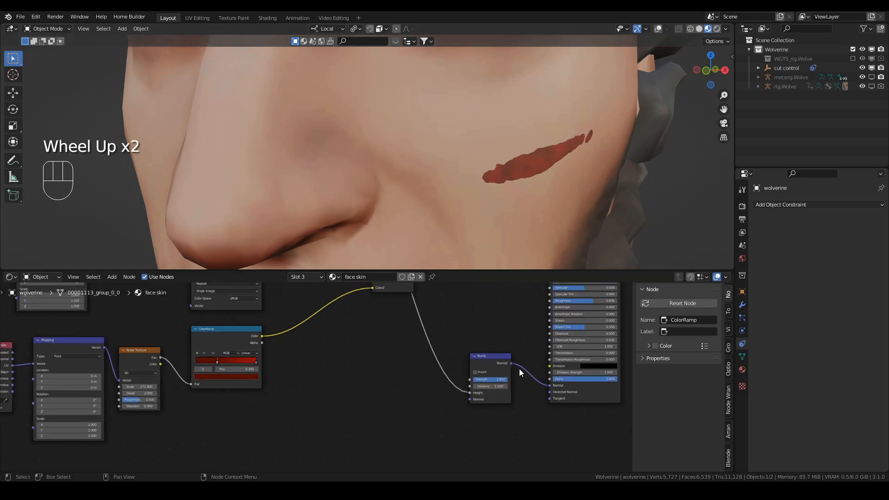
middle_click_drag(518, 368, 473, 365)
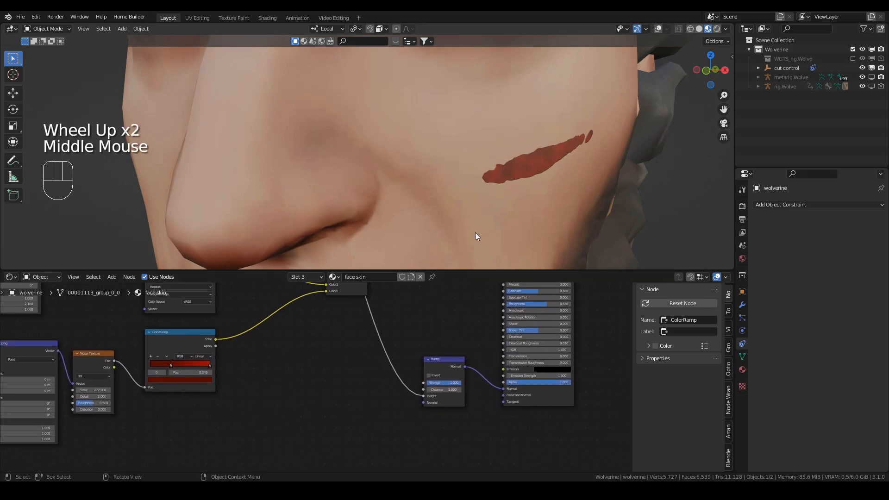
left_click(428, 375)
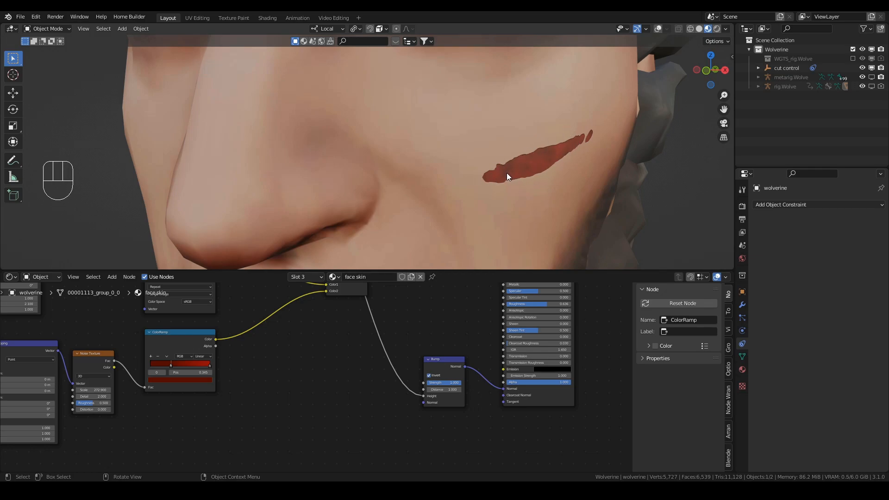
scroll(434, 321, "down", 3)
middle_click_drag(422, 333, 351, 344)
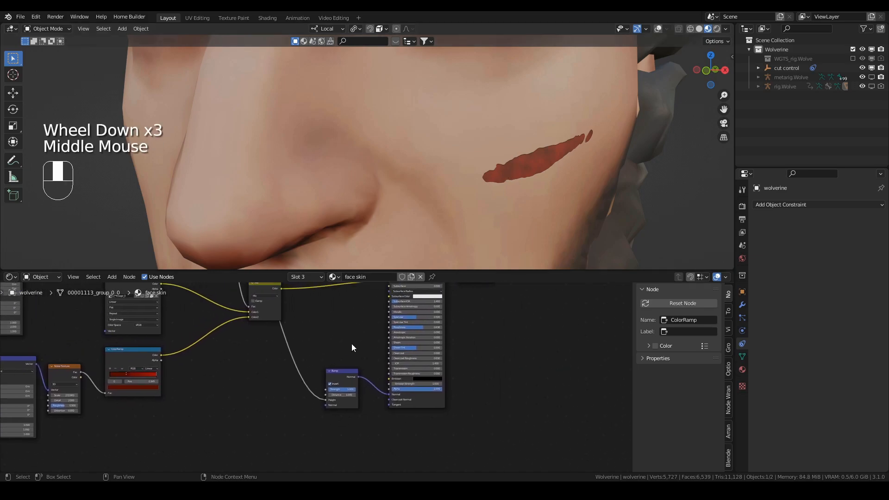
left_click(341, 372)
key("g")
left_click(313, 372)
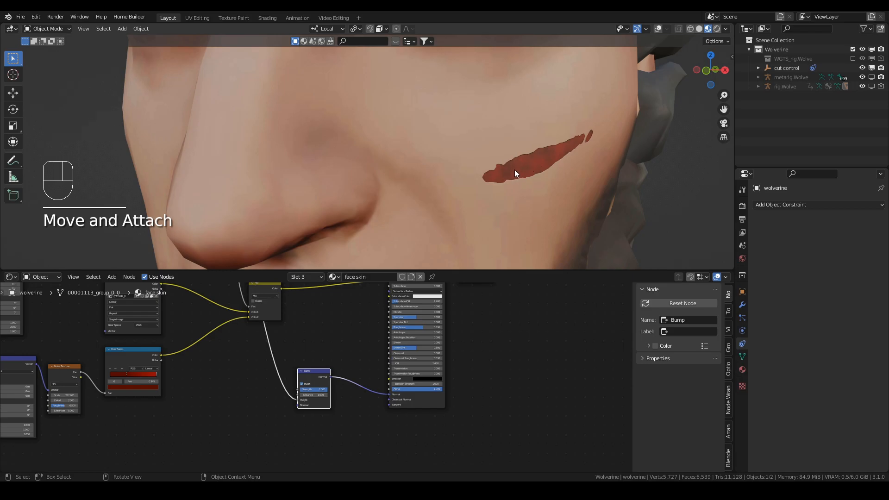
Move the Mix node closer to the BASE COLOR and red ColorRamp nodes, and shift the Bump node in the same direction
mouse_move(341, 342)
middle_mouse_down()
mouse_move(357, 341)
mouse_move(331, 353)
middle_mouse_up()
scroll(312, 338, "down", 2)
left_click(330, 350)
key("g")
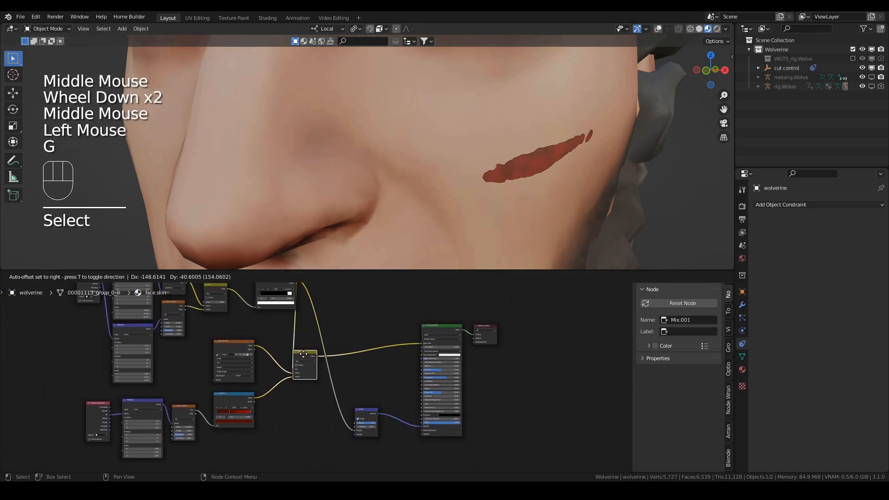
left_click(298, 356)
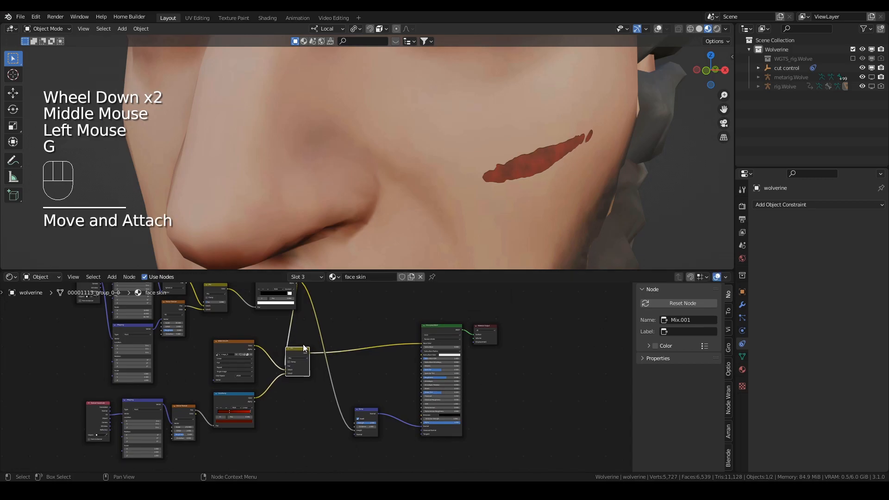
left_click(367, 412)
key("g")
left_click(342, 401)
middle_click_drag(350, 396, 349, 375)
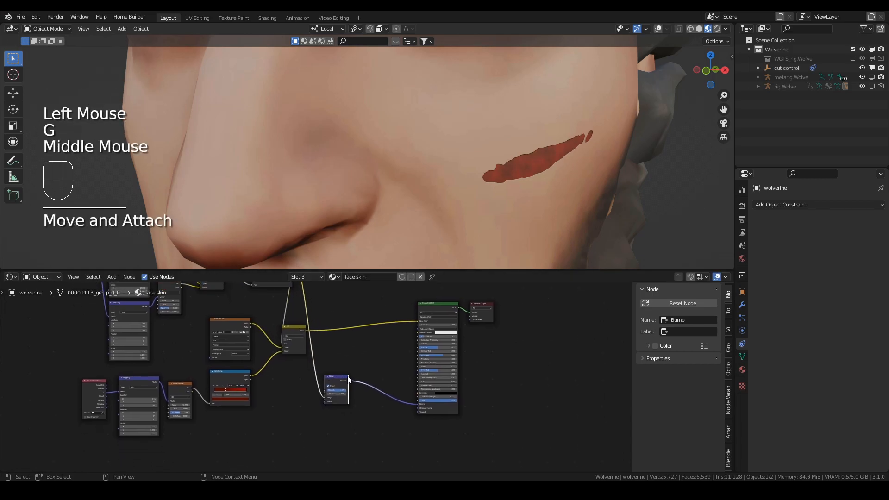
Duplicate the Bump node and insert the copy between the first Bump's Normal and the Principled BSDF's Normal
scroll(349, 376, "up", 2)
left_click(349, 376)
key("shift+d")
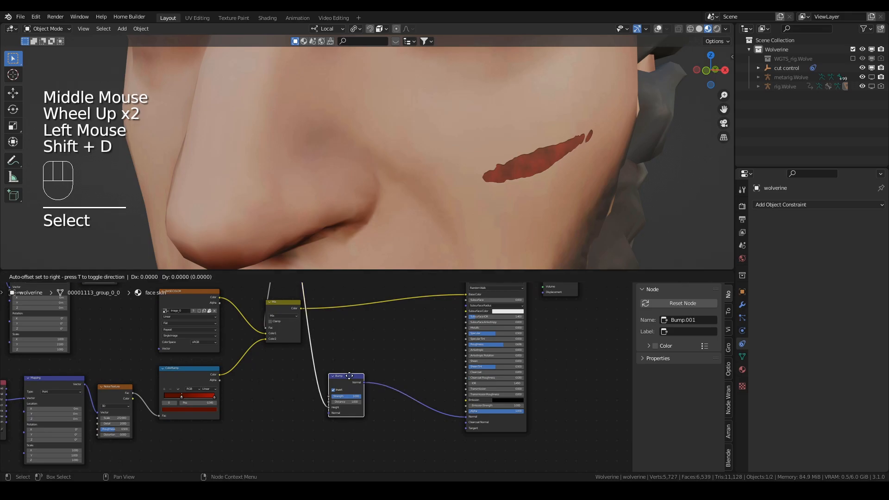
left_click(421, 384)
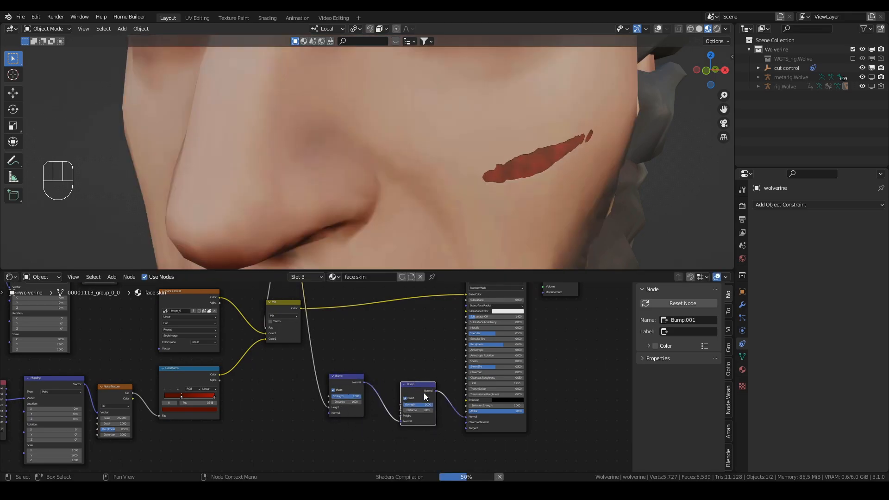
scroll(412, 394, "up", 3)
middle_click_drag(412, 388, 315, 352)
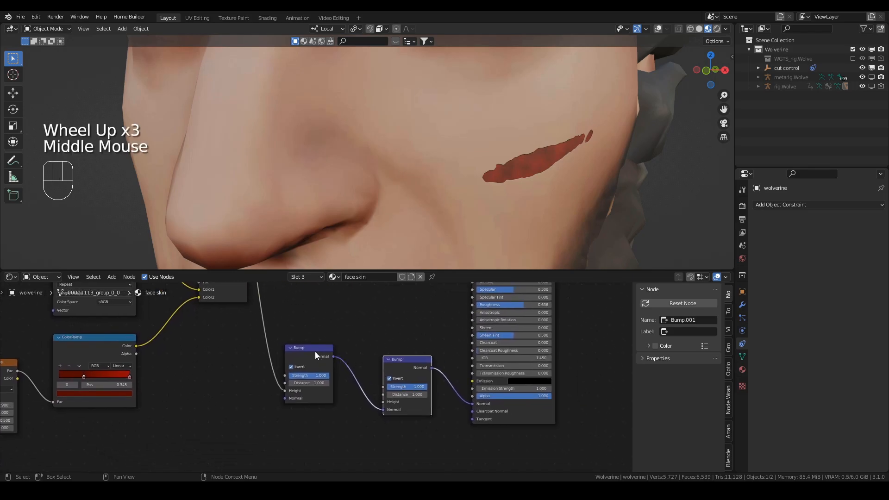
left_click(315, 355)
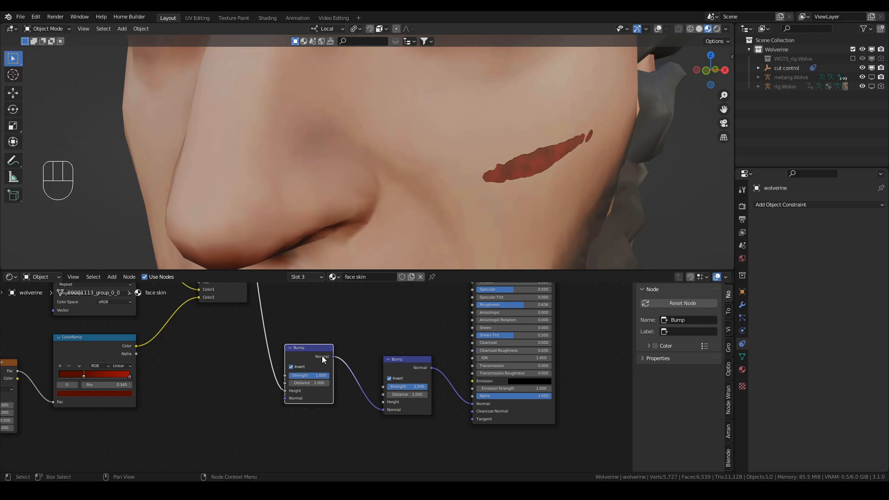
Link the red ColorRamp's Color to the second Bump node's Height
scroll(326, 347, "down", 4)
middle_click_drag(319, 323, 322, 296)
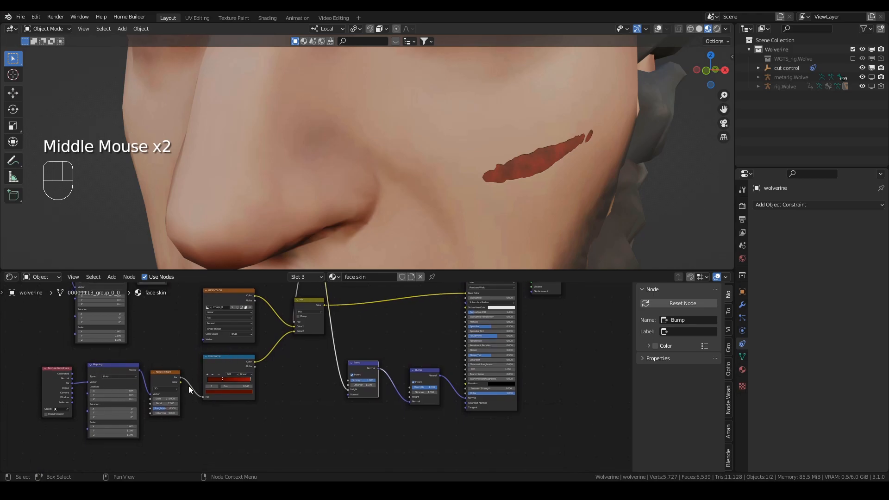
scroll(324, 372, "up", 2)
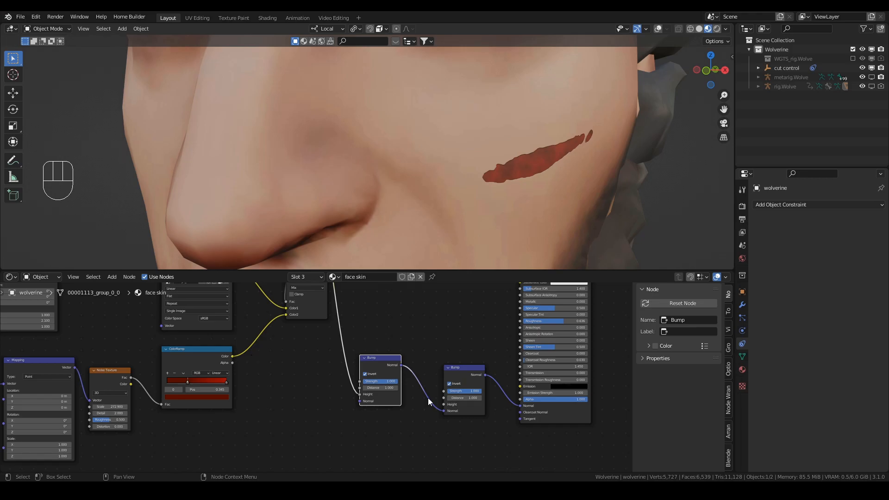
left_click_drag(232, 356, 443, 404)
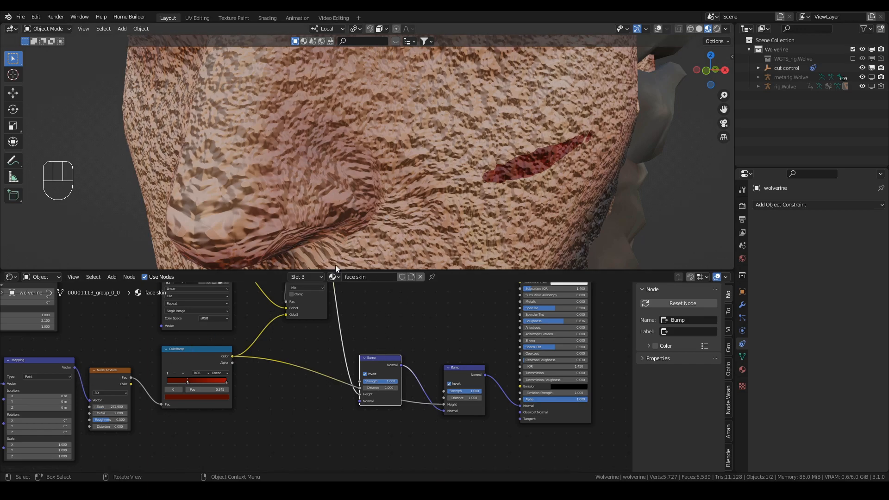
Add a MixRGB node and insert it on the link between the red ColorRamp and the second Bump node
scroll(337, 342, "down", 2)
middle_click_drag(314, 285, 312, 345)
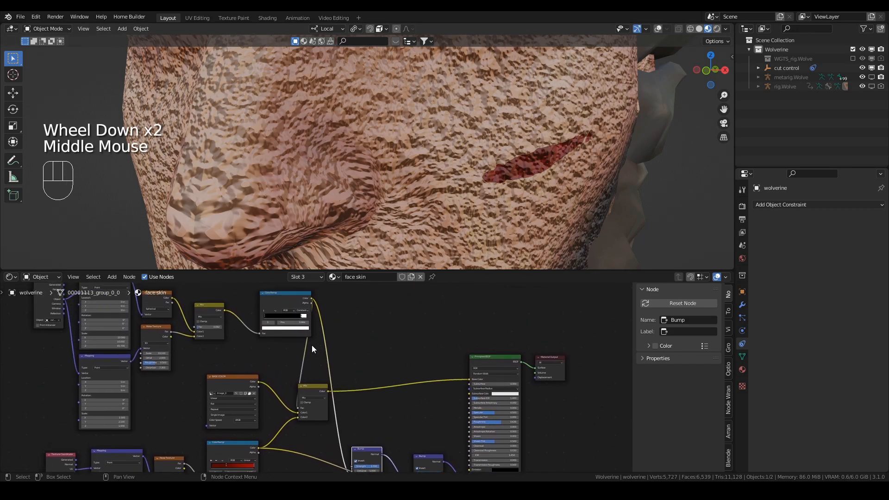
left_click(284, 296)
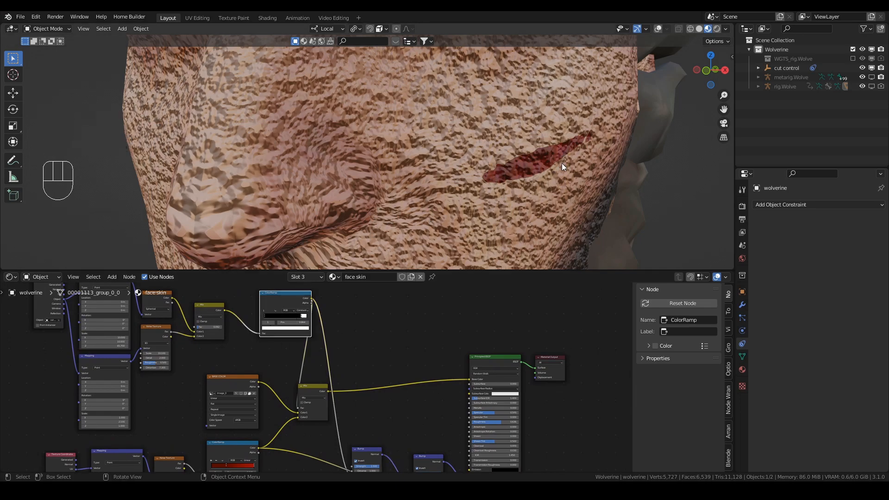
middle_click_drag(435, 298, 365, 360)
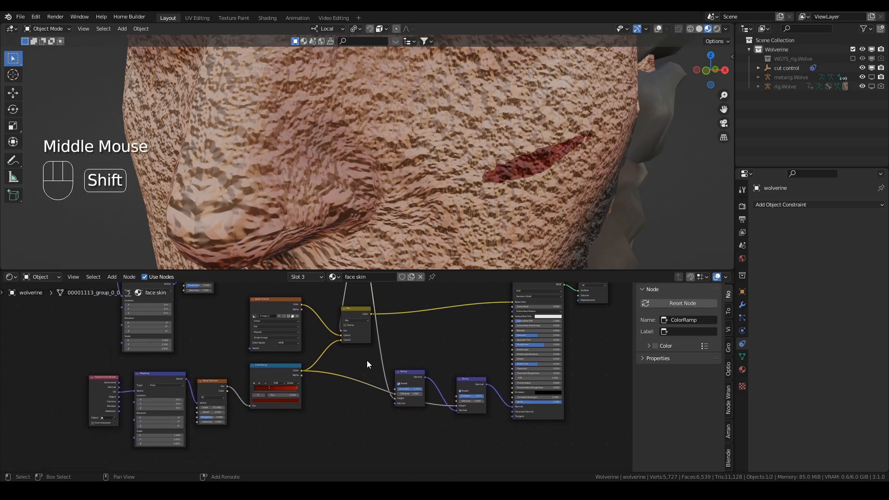
key("shift+a")
left_click(367, 360)
type("mix")
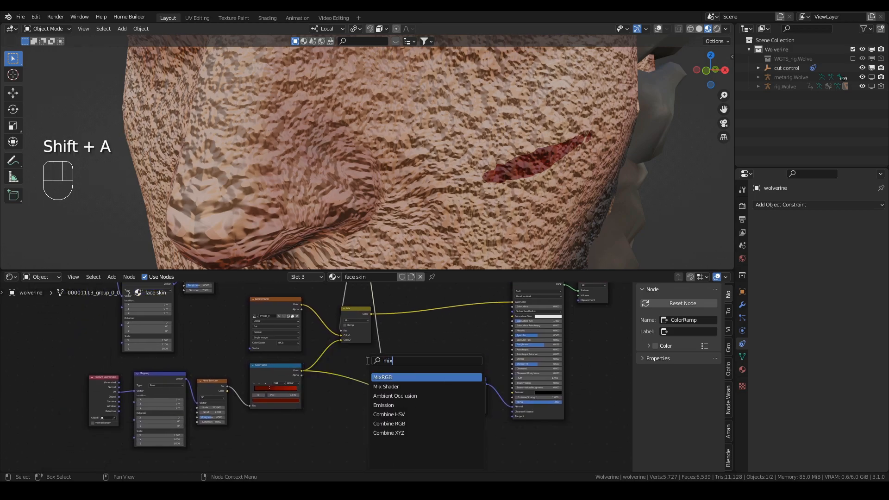
left_click(382, 377)
left_click(357, 380)
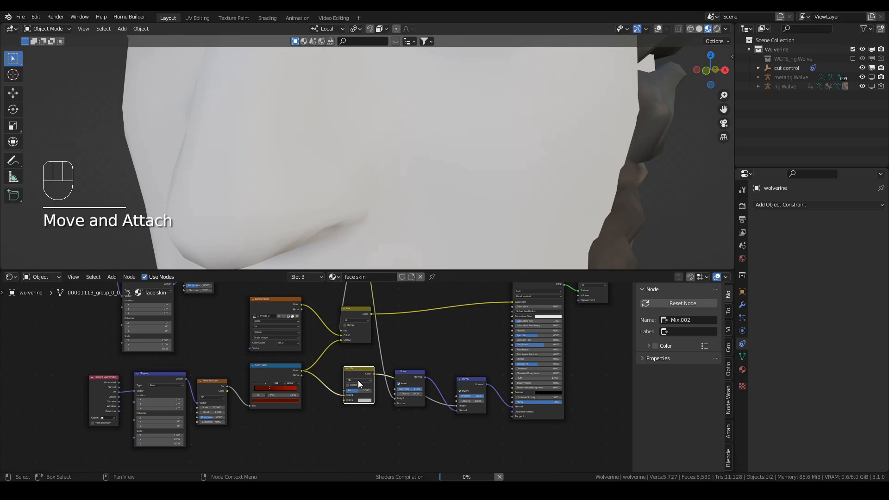
Link the black-and-white mask ColorRamp's Color to the Fac of the new Mix node
scroll(363, 353, "down", 2)
middle_click_drag(363, 353, 351, 417)
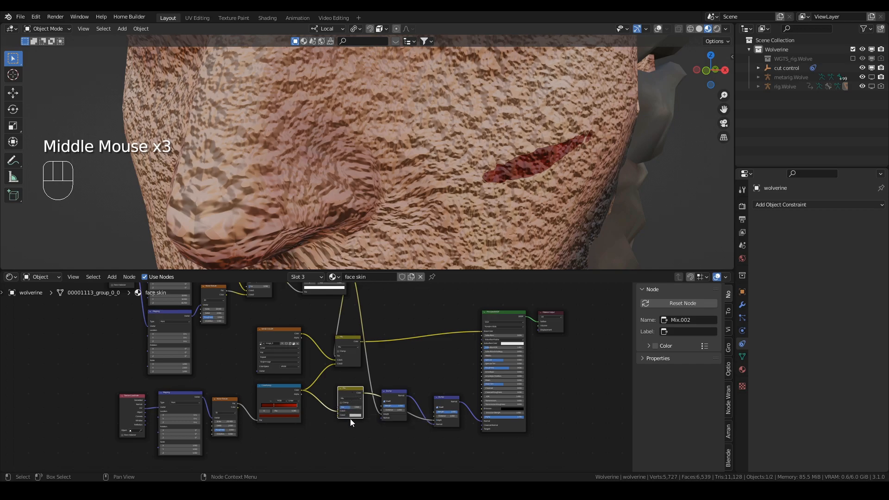
middle_click_drag(353, 360, 347, 384)
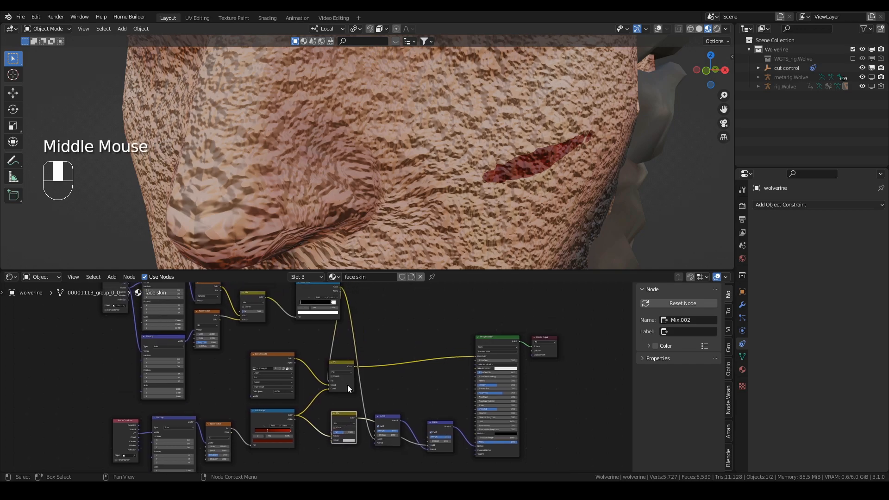
left_click_drag(341, 290, 347, 295)
mouse_move(329, 385)
left_mouse_down()
mouse_move(323, 426)
mouse_move(331, 435)
left_mouse_up()
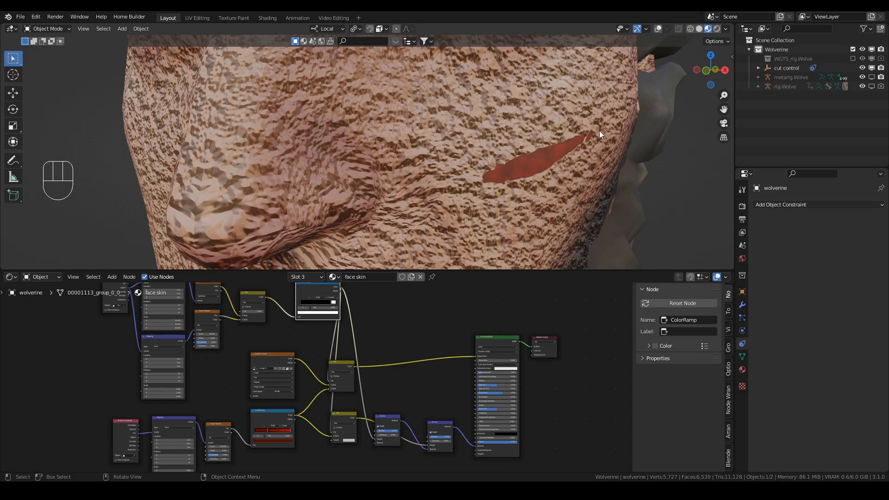
Switch the red ColorRamp's link on the new Mix node from Color1 to Color2
middle_click_drag(338, 384, 375, 356)
scroll(407, 362, "up", 2)
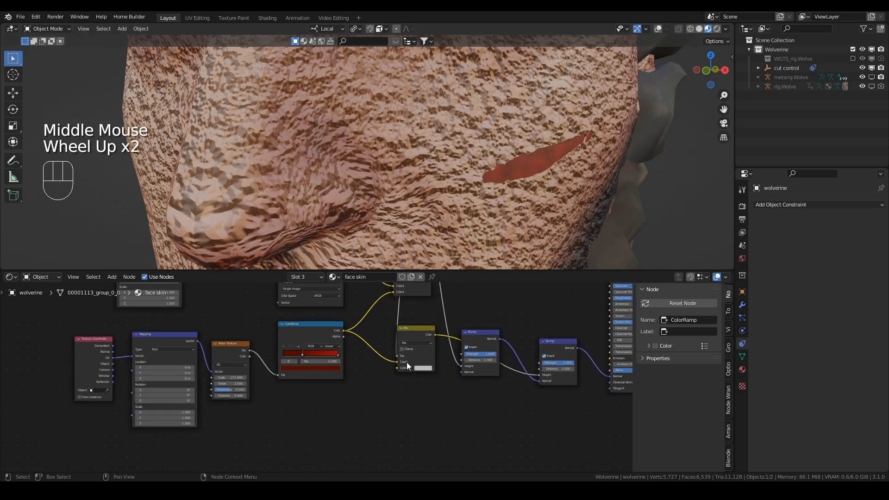
scroll(406, 362, "up", 2)
left_click(333, 307)
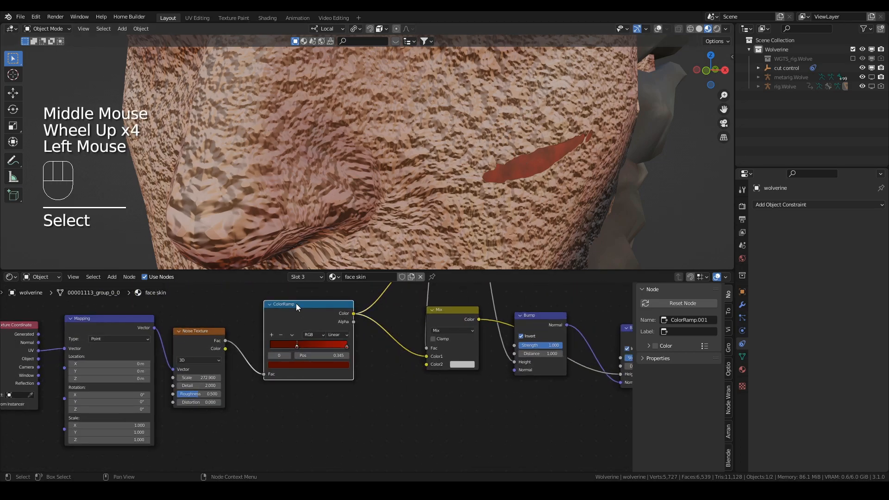
mouse_move(438, 358)
left_mouse_down()
mouse_move(419, 357)
mouse_move(430, 367)
left_mouse_up()
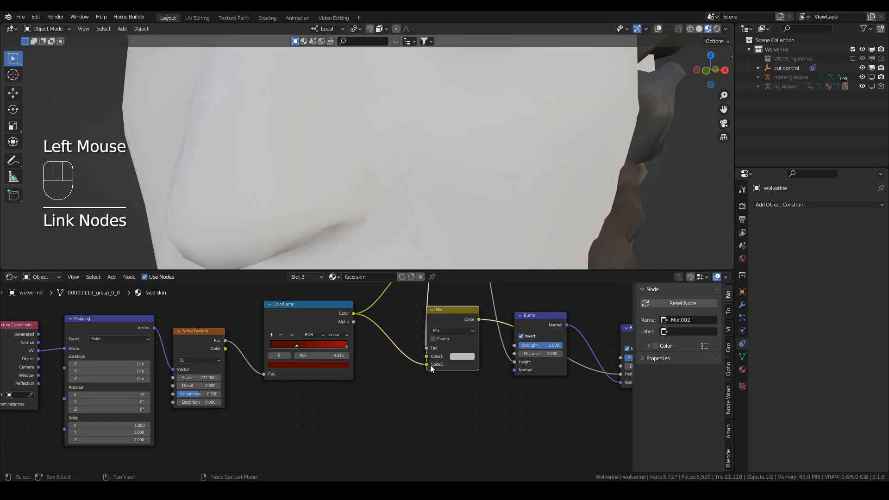
Set the second Bump node's Strength to about 0.48
scroll(434, 171, "down", 2)
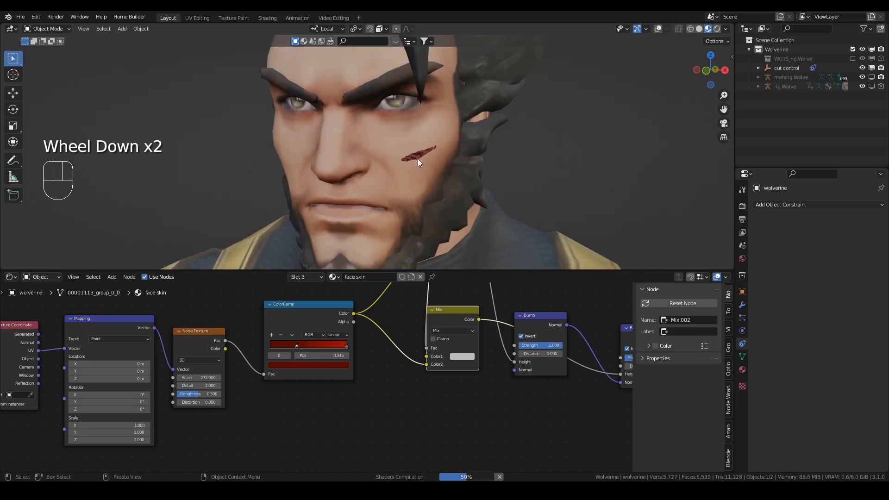
scroll(439, 356, "down", 1)
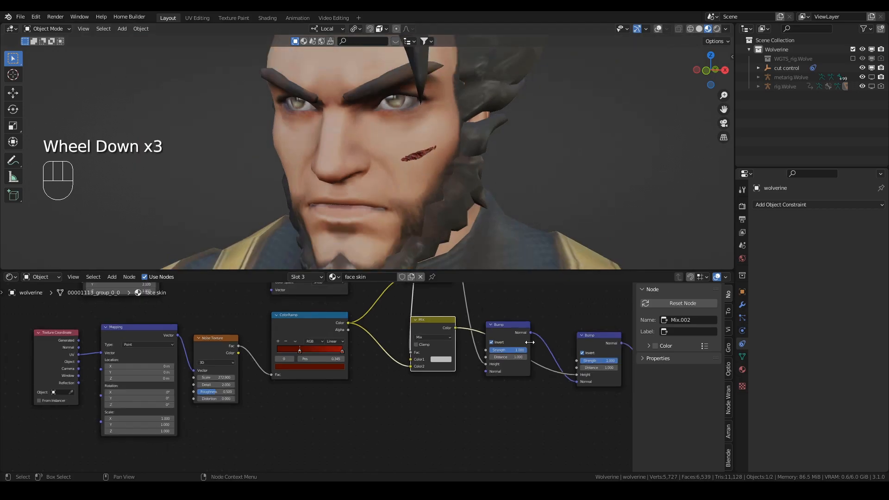
middle_click_drag(535, 343, 395, 355)
left_click_drag(471, 363, 457, 364)
middle_click_drag(389, 364, 420, 412)
left_click(322, 371)
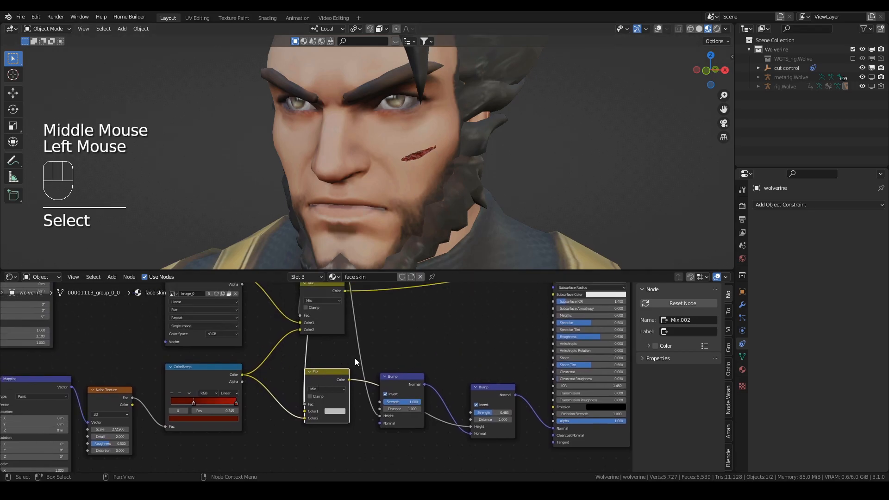
middle_click_drag(349, 358, 273, 388)
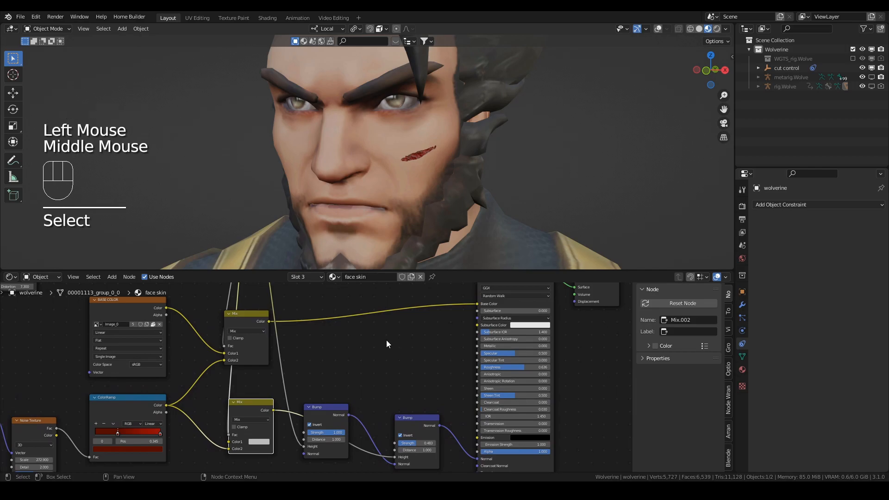
scroll(428, 180, "up", 1)
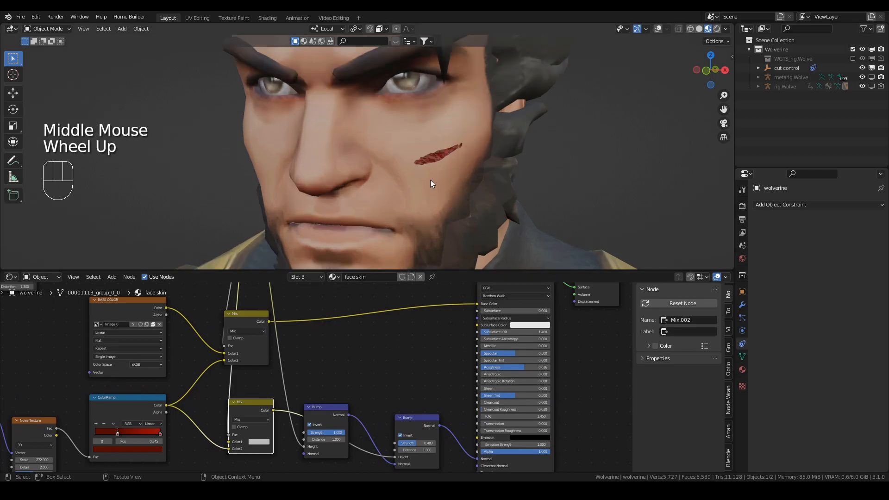
left_click(786, 68)
key("s")
key("z")
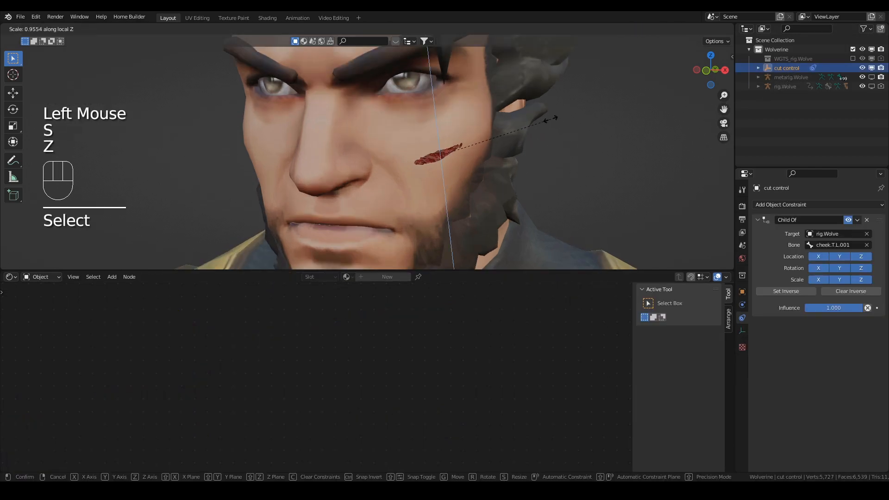
right_click(486, 141)
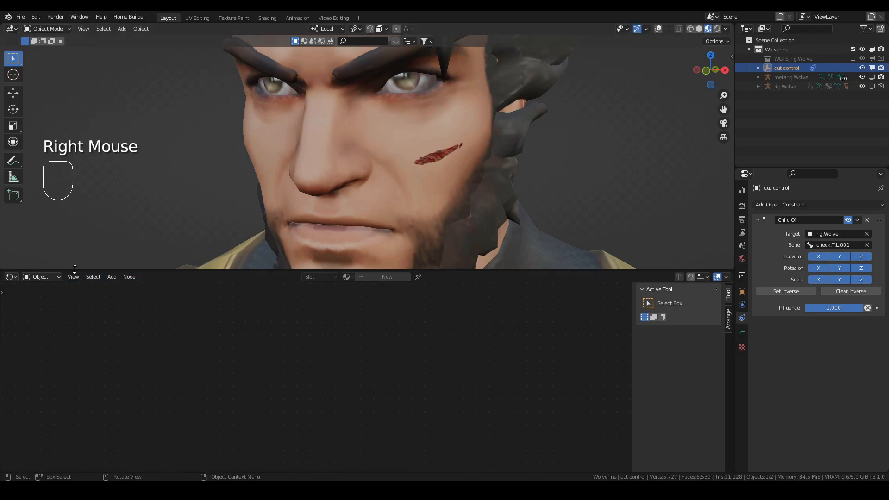
Split off a new area between the 3D viewport and the node editor and make it a Timeline
left_click_drag(194, 269, 194, 336)
left_click_drag(3, 332, 4, 266)
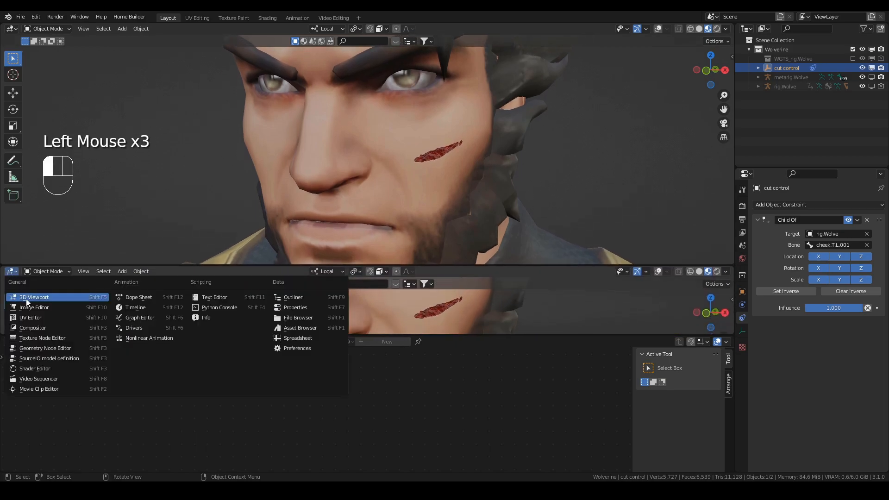
left_click(134, 307)
Insert a Scale keyframe for the cut control empty at frame 1
left_click(793, 70)
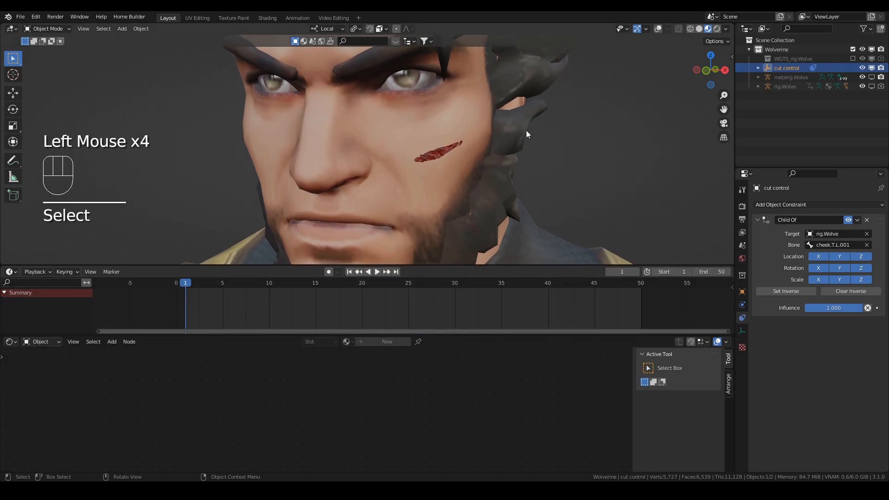
key("i")
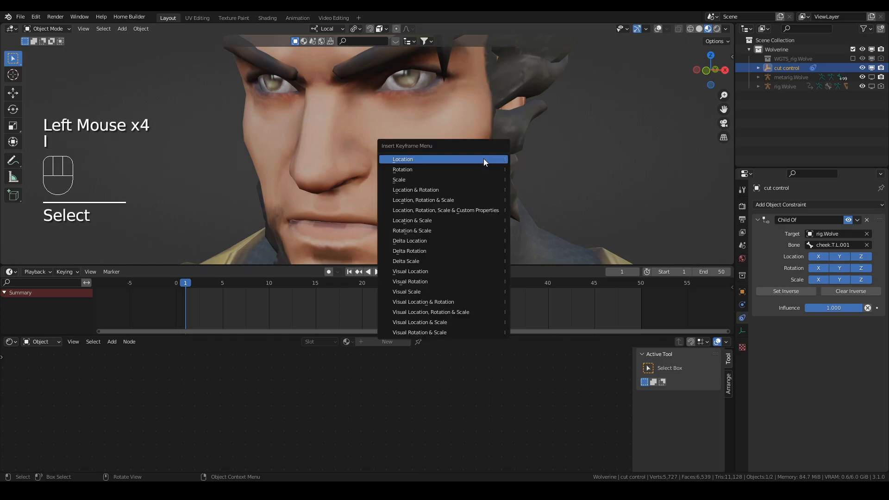
left_click(435, 181)
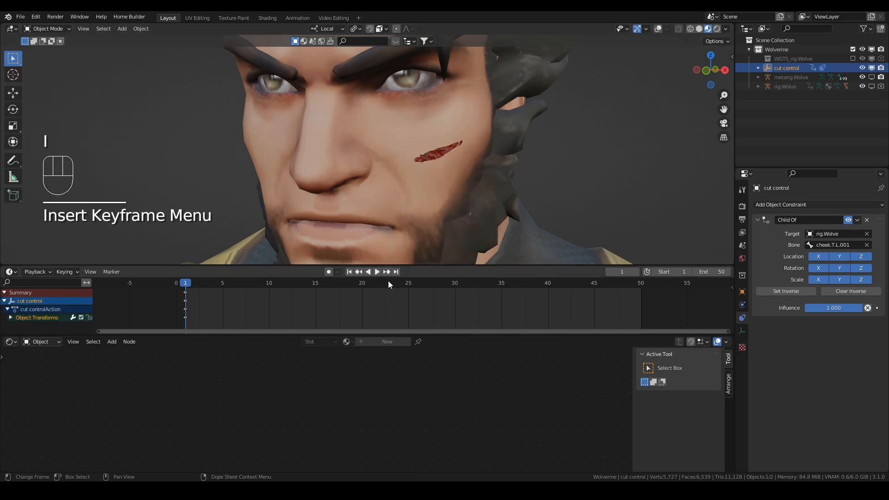
At frame 50, scale the cut control empty to 0 along its local Z axis and insert a Scale keyframe
left_click(396, 271)
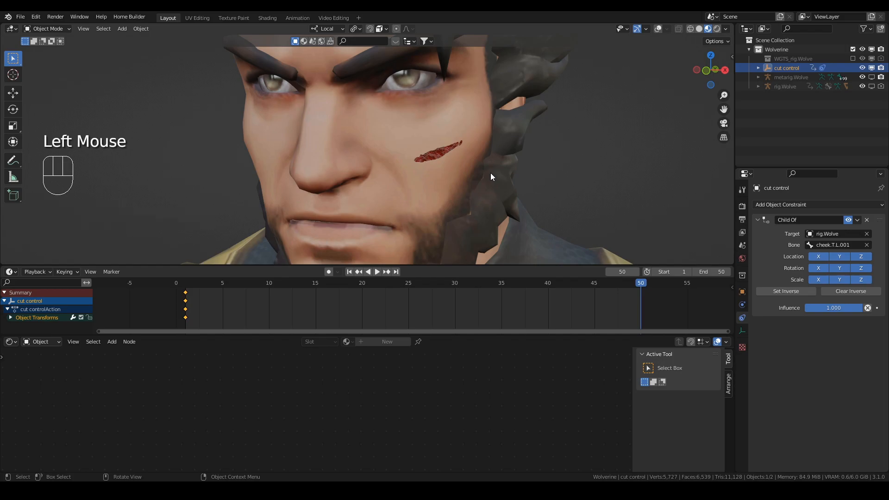
key("s")
key("z")
key("0")
key("Return")
key("i")
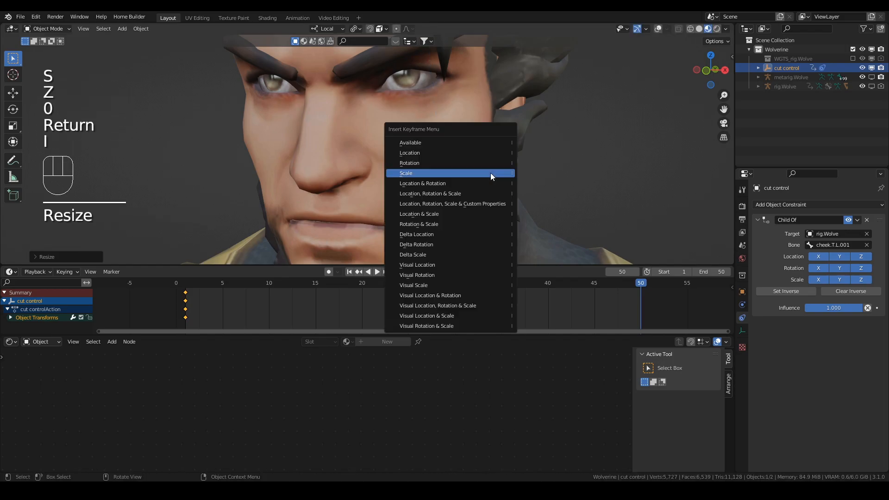
left_click(490, 173)
Scrub through the timeline to preview the cut's scale animation, stopping at frame 19
left_click_drag(647, 284, 572, 284)
left_click_drag(424, 287, 281, 289)
left_click_drag(353, 291, 354, 289)
Select the Wolverine mesh to bring up the face skin material's cut mask nodes
left_click(442, 178)
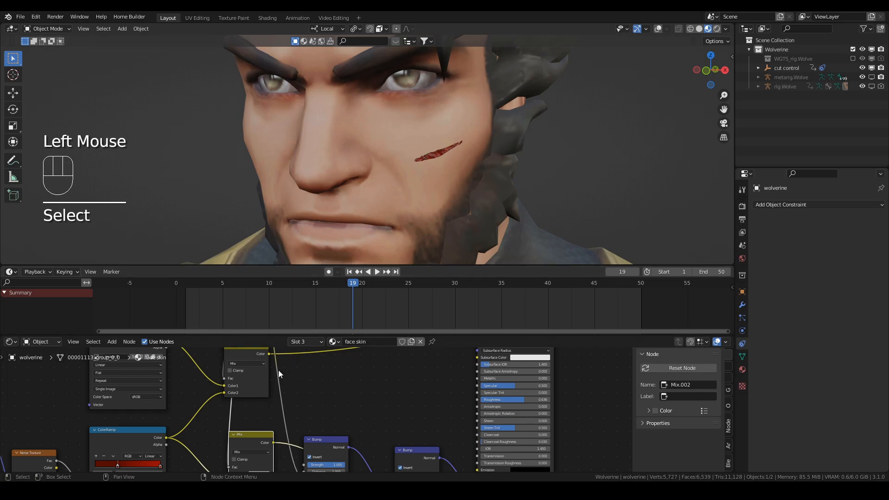
middle_click_drag(285, 373, 543, 428)
scroll(316, 378, "down", 2)
middle_click_drag(315, 378, 340, 387)
scroll(367, 429, "down", 2)
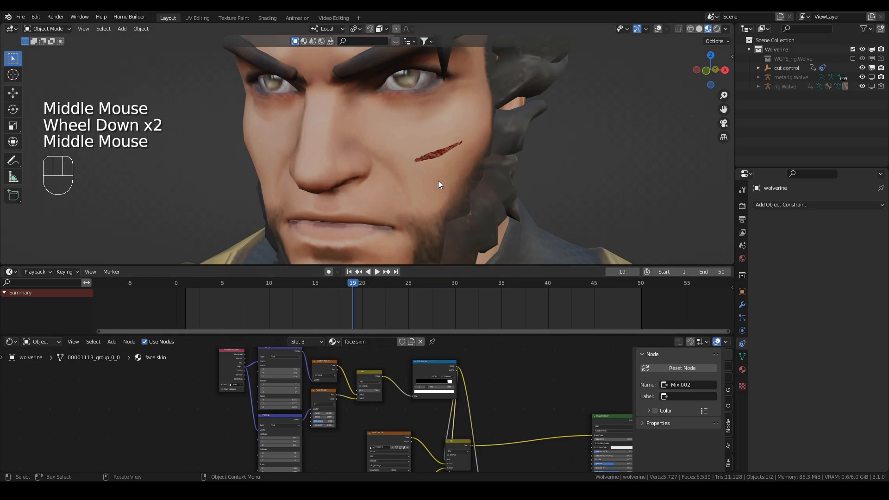
scroll(521, 197, "up", 3)
scroll(521, 194, "down", 1)
middle_click_drag(521, 193, 489, 198, "shift")
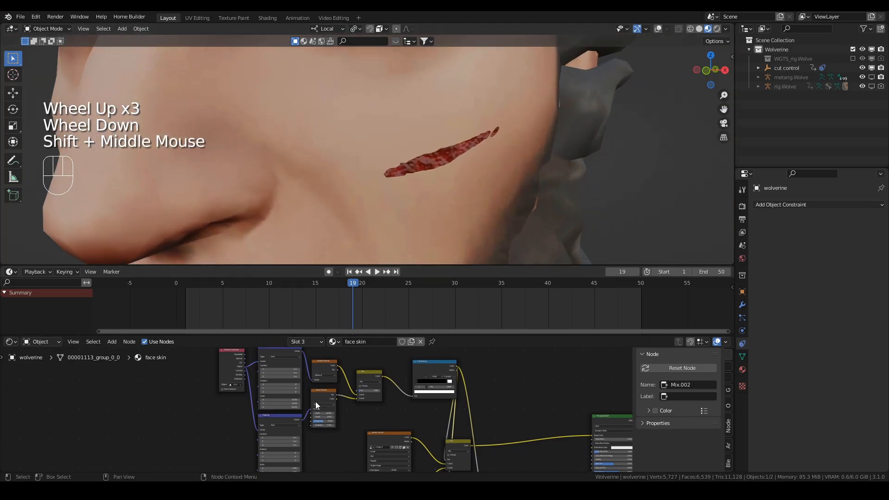
Try adjusting the mask Noise Texture's Scale and its Mapping node's X Scale, undoing each change
scroll(324, 406, "up", 5)
mouse_move(330, 416)
left_mouse_down()
mouse_move(347, 415)
mouse_move(330, 415)
left_mouse_up()
key("ctrl+z")
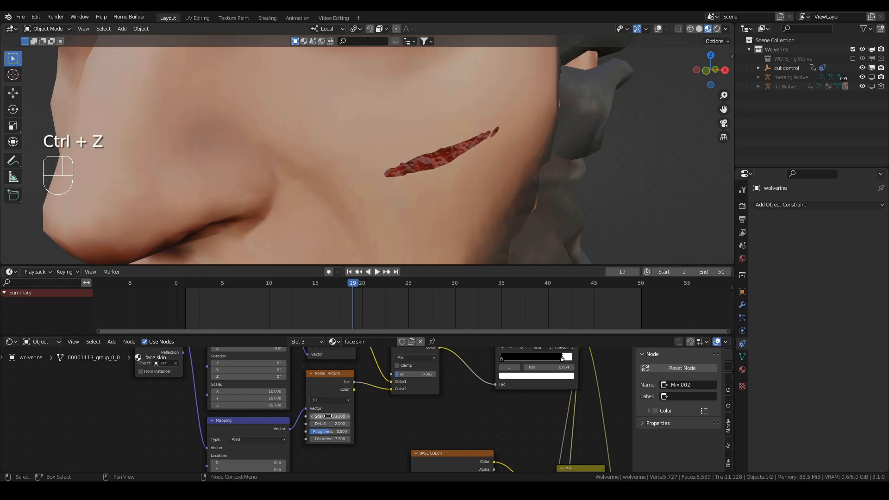
middle_click_drag(330, 415, 367, 462)
mouse_move(294, 448)
left_mouse_down()
mouse_move(326, 448)
mouse_move(280, 440)
mouse_move(290, 440)
left_mouse_up()
key("ctrl+z")
key("ctrl+z")
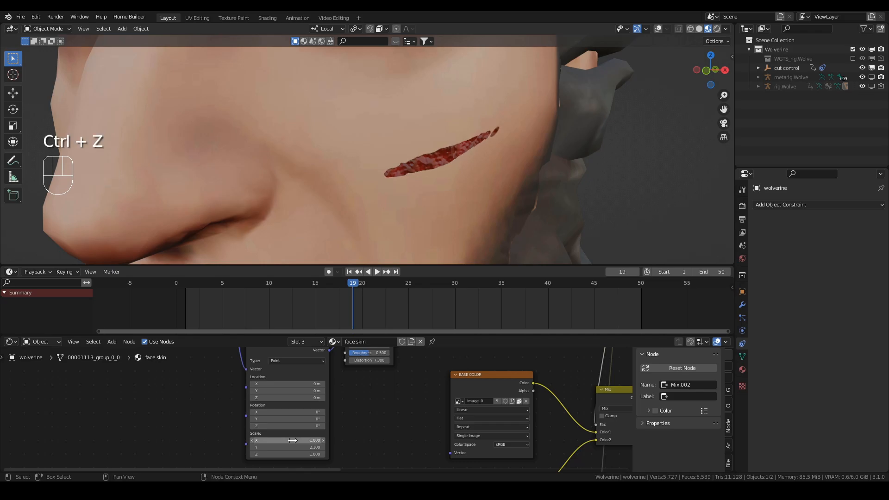
Set the mask Noise Texture's Distortion to 1.800 and keyframe it at frame 1
middle_click_drag(384, 404, 319, 419)
scroll(320, 437, "up", 2)
left_click_drag(318, 420, 293, 420)
left_click(350, 272)
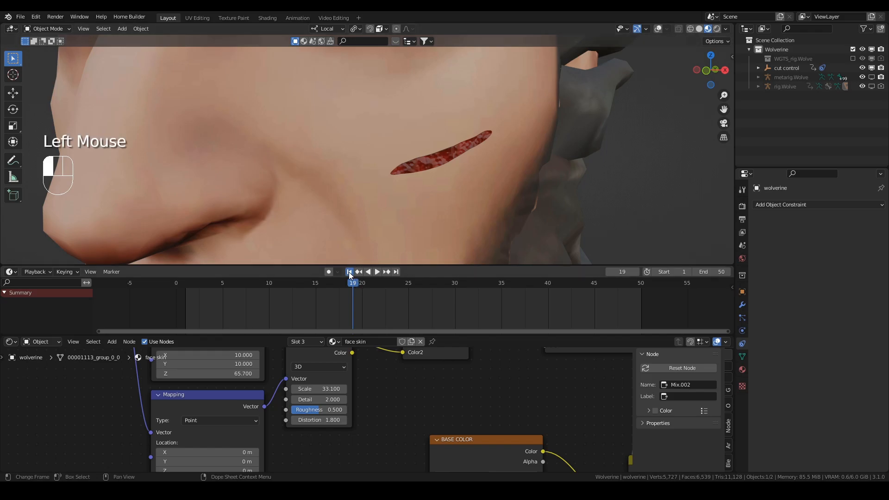
key("i")
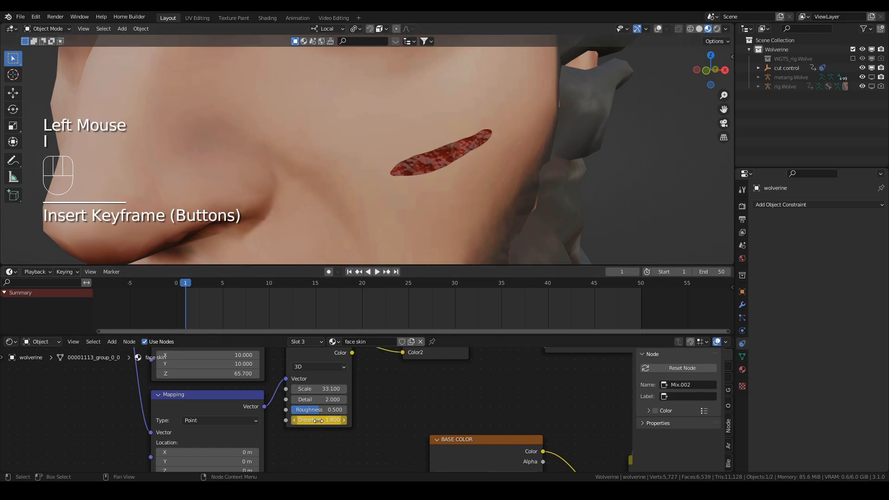
At frame 50, increase the mask Noise Texture's Distortion and keyframe it
left_click(395, 272)
left_click_drag(315, 420, 324, 419)
key("i")
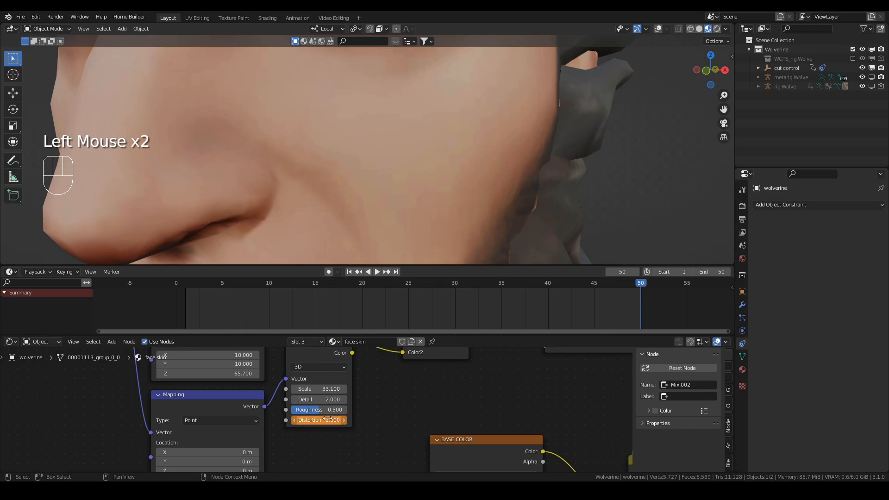
Scrub the timeline from frame 50 back to frame 28 to preview the cut's distortion animation
left_click(638, 284)
left_click_drag(639, 283, 436, 283)
scroll(365, 352, "down", 2)
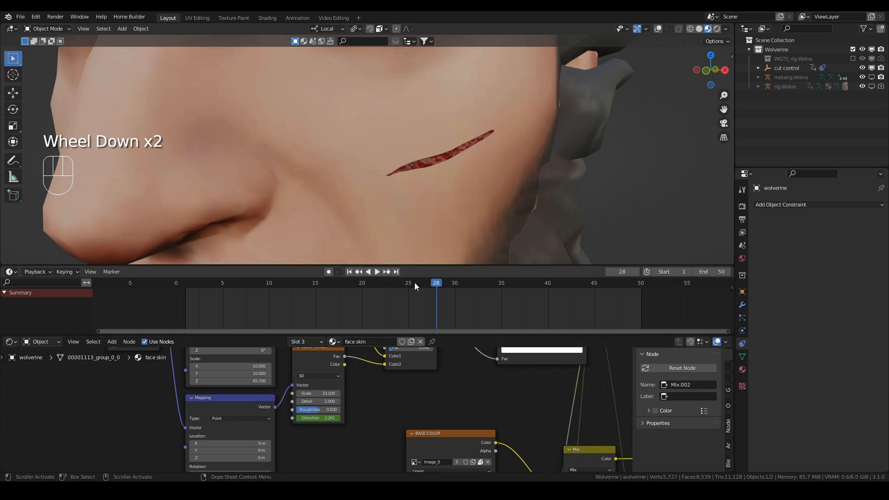
middle_click(344, 375)
middle_click_drag(344, 378, 342, 408)
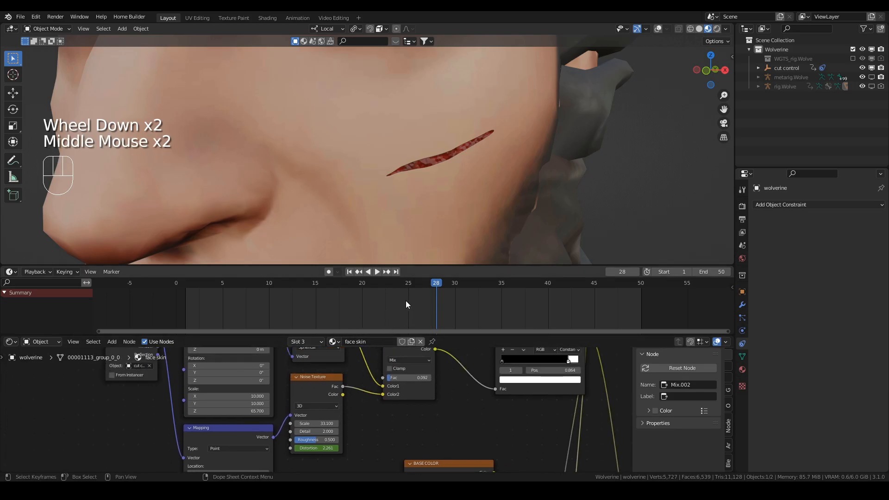
Delete the mask Noise Texture's Distortion keyframes at frames 1 and 50
left_click(317, 377)
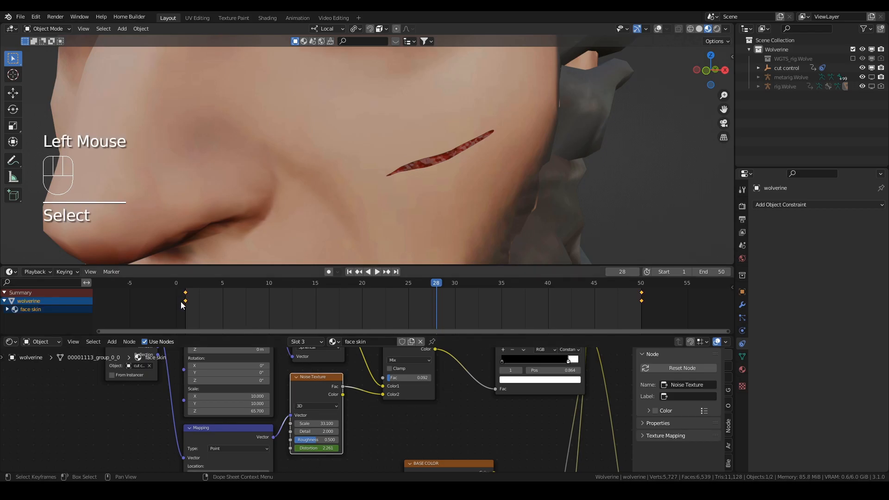
left_click_drag(185, 314, 665, 284)
key("x")
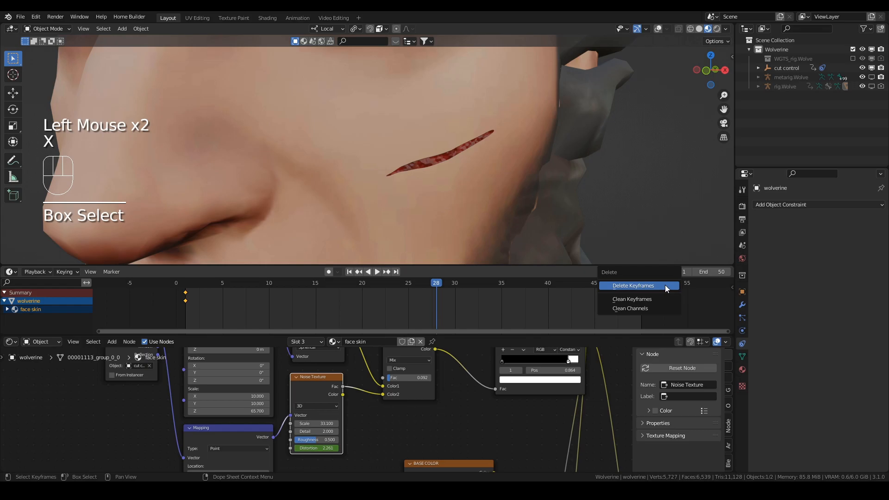
left_click(664, 285)
scroll(324, 398, "up", 2)
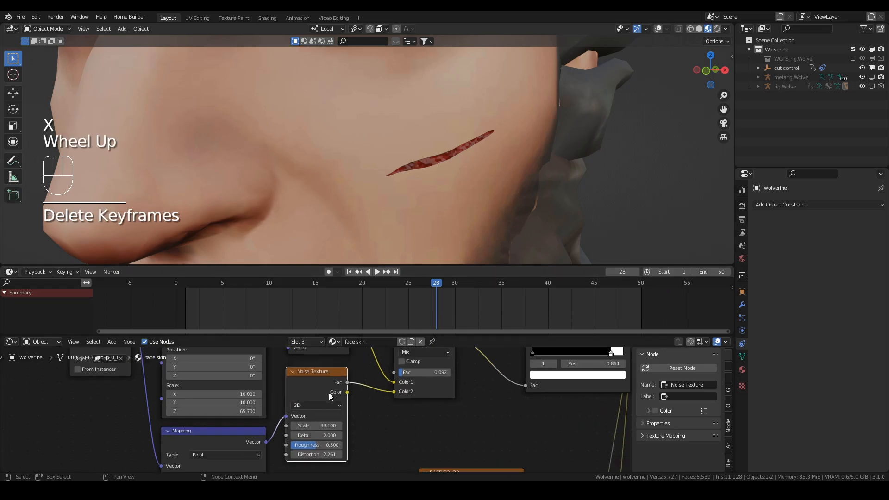
Try adjusting the mask Noise Texture's Scale and the mask Mix node's Fac, undoing each change
left_click(304, 440)
key("ctrl+z")
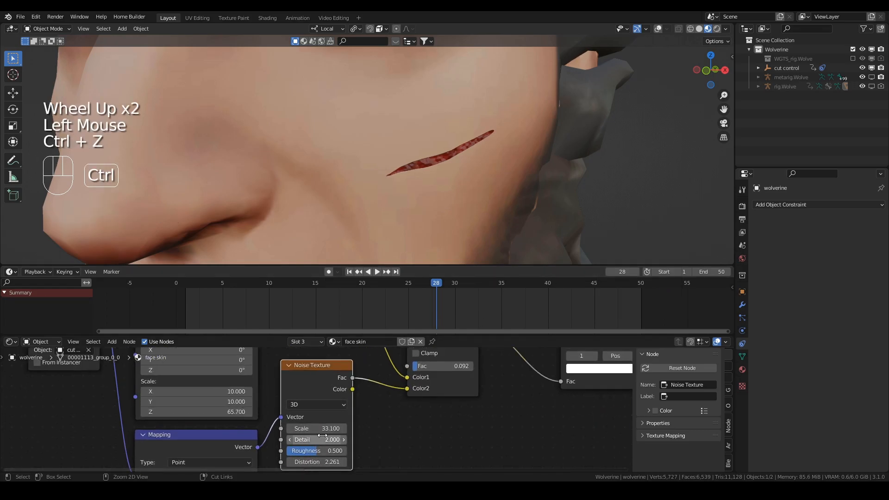
left_click_drag(318, 428, 370, 428)
key("ctrl+z")
middle_click_drag(420, 396, 369, 429)
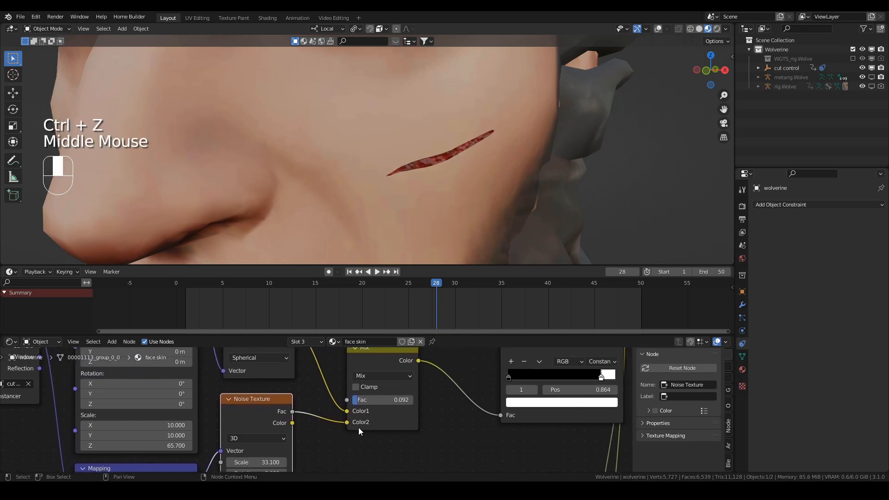
scroll(367, 399, "up", 2)
mouse_move(367, 399)
left_mouse_down()
mouse_move(375, 399)
mouse_move(366, 398)
left_mouse_up()
key("ctrl+z")
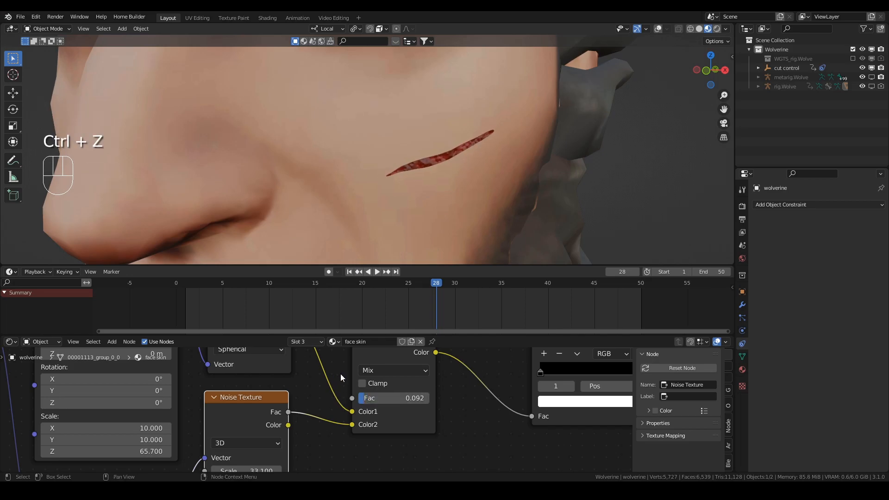
scroll(363, 375, "down", 2)
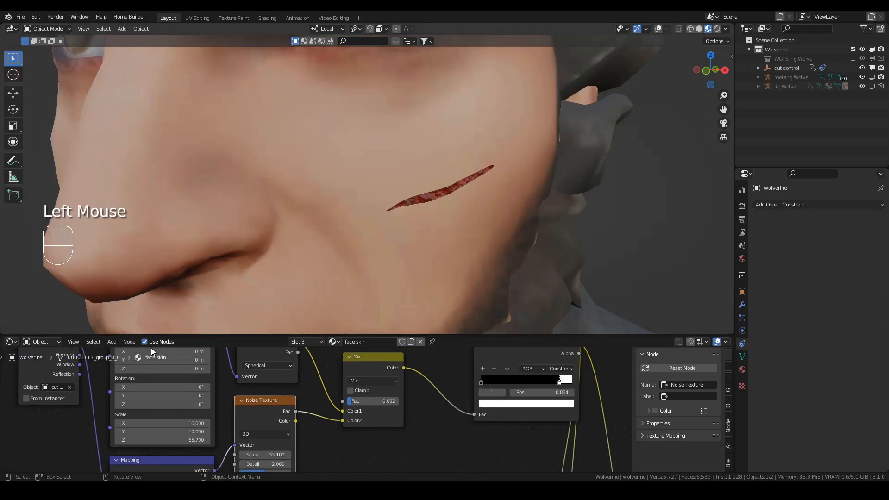
scroll(334, 387, "down", 3)
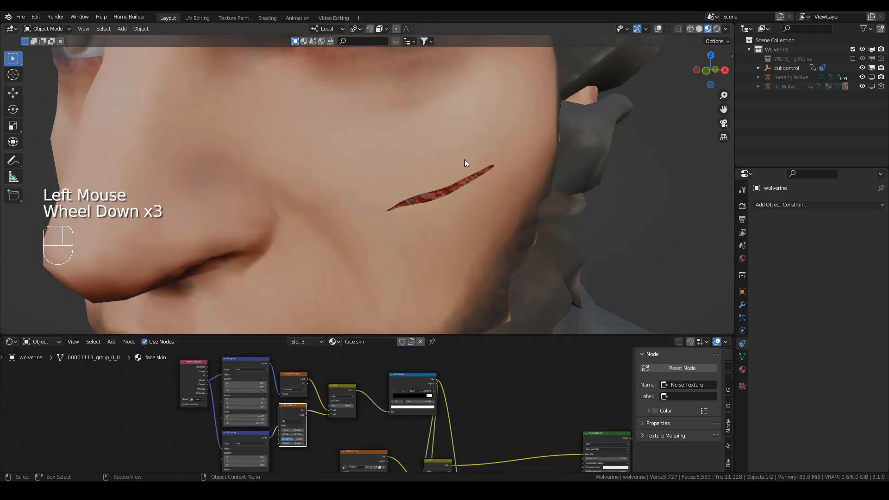
key("ctrl+z")
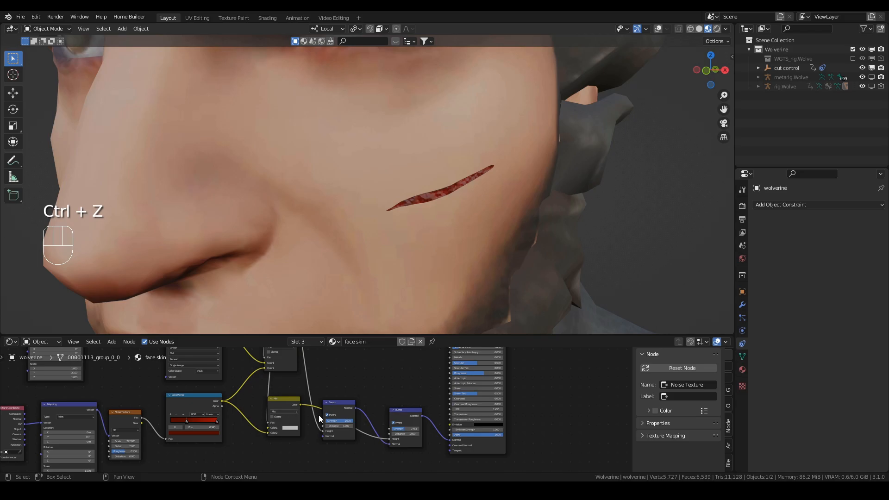
Cut the links joining the bump Mix node and two Bump nodes to the material, and move the three nodes below the tree
scroll(401, 415, "down", 1)
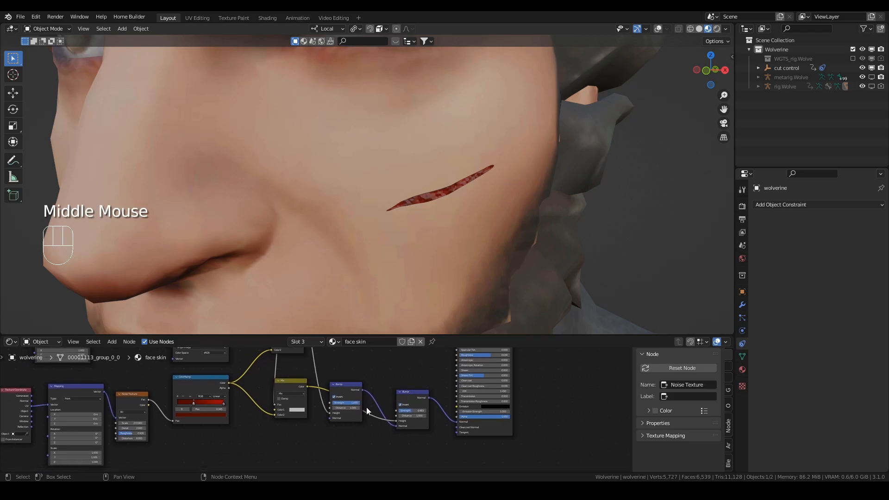
scroll(389, 411, "down", 1)
middle_click_drag(287, 370, 311, 398)
right_click_drag(395, 418, 424, 439, "ctrl")
left_click_drag(281, 402, 396, 445)
scroll(389, 442, "down", 2)
middle_click_drag(381, 439, 379, 385)
key("g")
scroll(279, 420, "up", 5)
middle_click(278, 421)
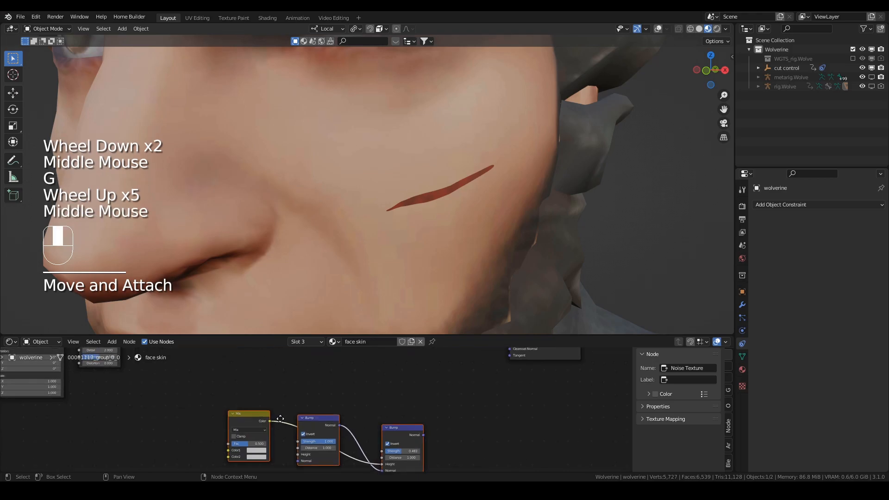
Label the first Bump node "wound outline"
left_click(284, 394)
scroll(302, 386, "down", 1)
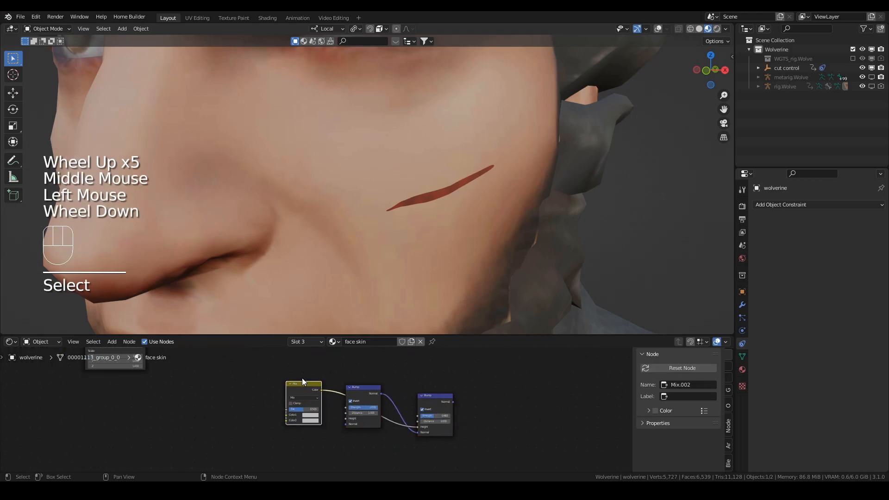
middle_click_drag(295, 376, 278, 390)
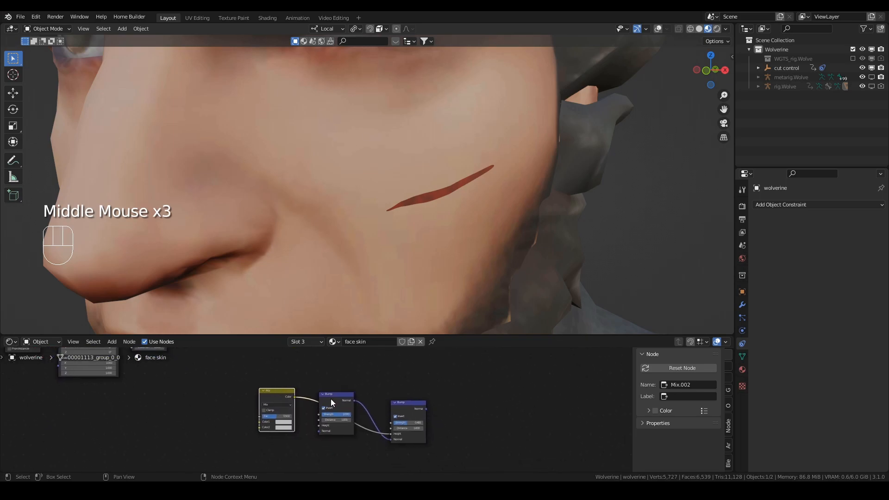
left_click(332, 404)
left_click(689, 395)
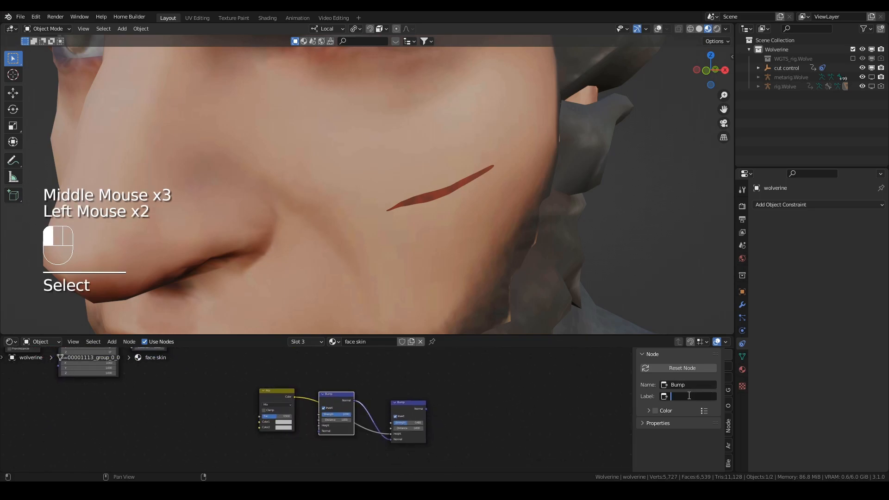
type("whole woun")
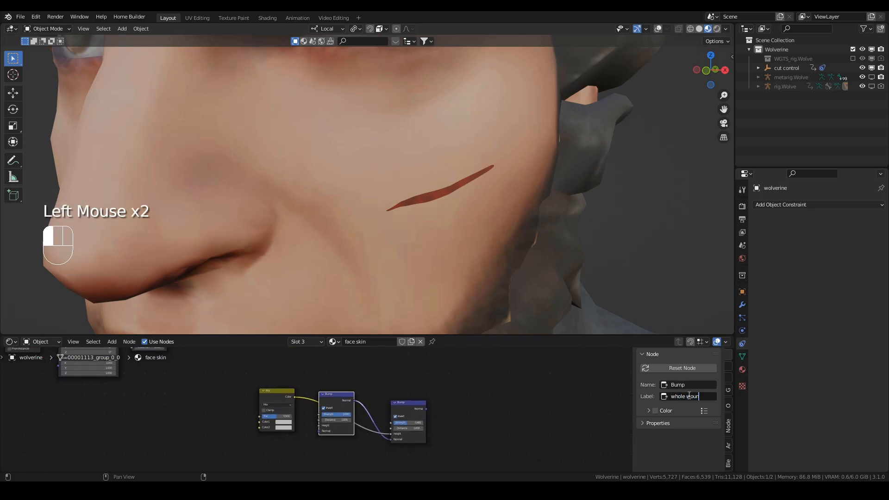
key("BackSpace")
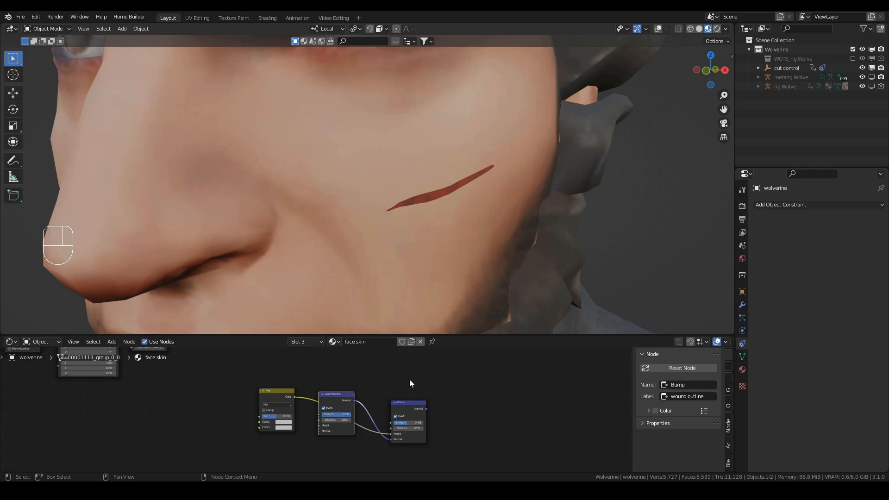
Label the second Bump node "bloody insides"
left_click(401, 409)
double_click(676, 396)
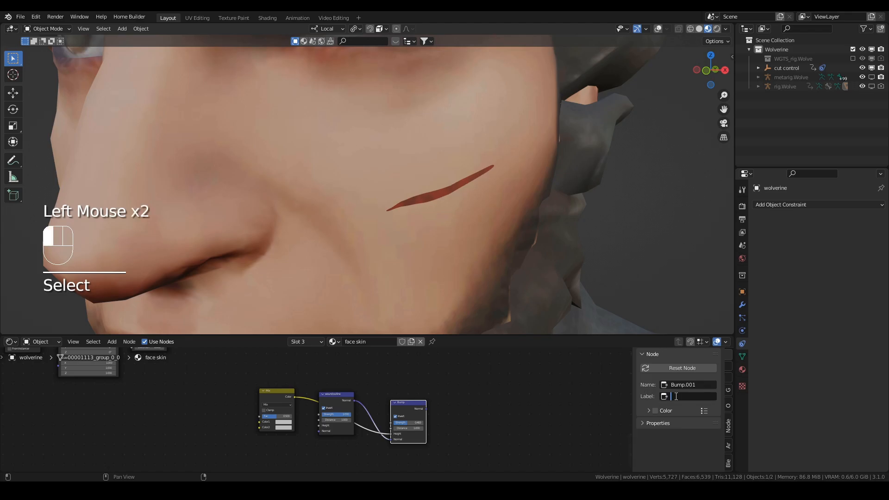
type("bloody insi")
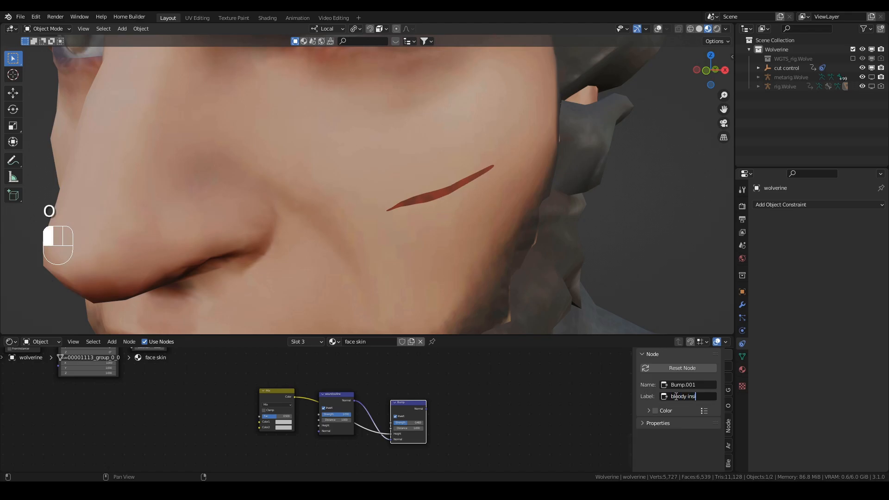
scroll(328, 402, "down", 5)
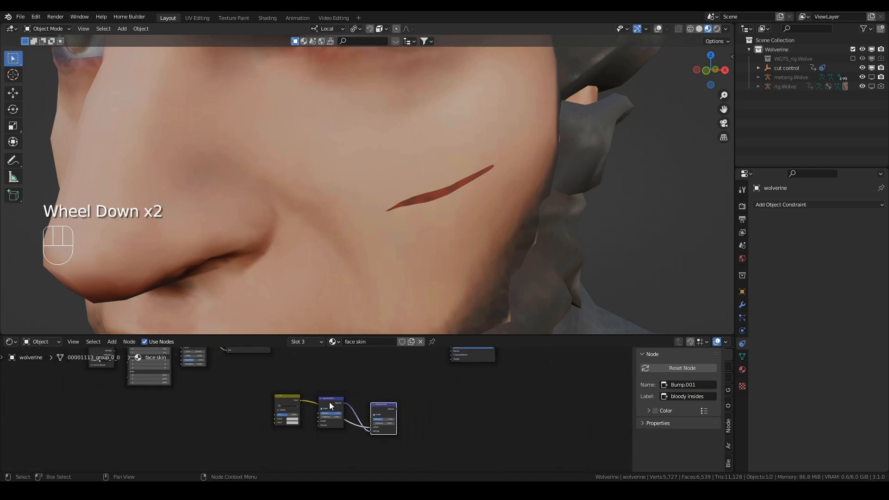
Move the cut mask nodes clear of the color nodes, and put the mask and blood color nodes in separate frames
middle_click_drag(329, 402, 358, 446)
middle_click_drag(359, 403, 382, 444)
scroll(382, 417, "up", 2)
middle_click_drag(380, 398, 393, 426)
left_click_drag(224, 373, 393, 422)
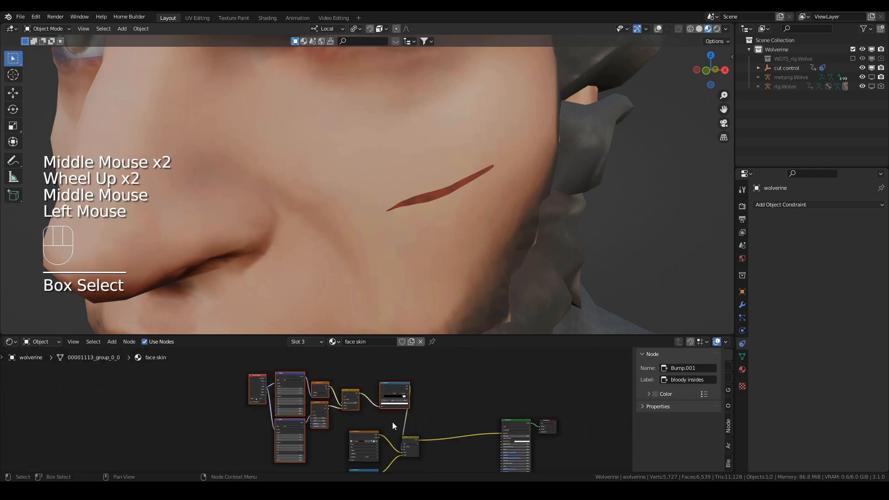
key("g")
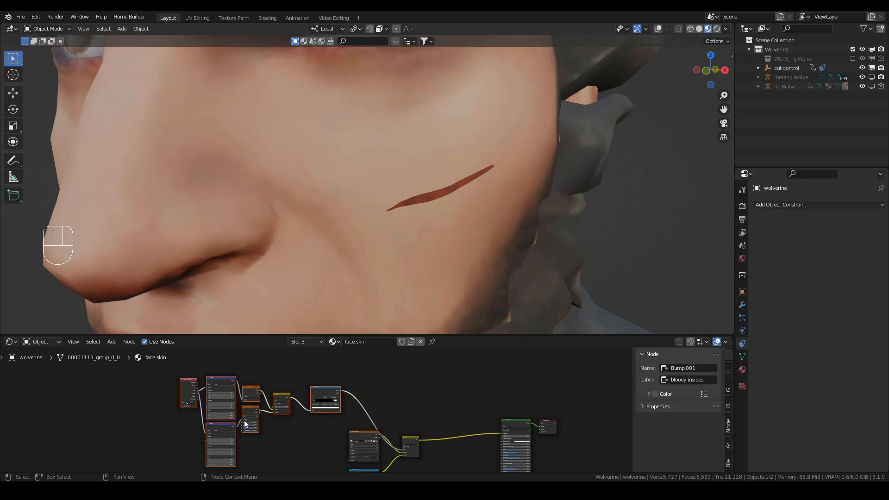
middle_click_drag(109, 405, 238, 404)
middle_click_drag(448, 431, 387, 375)
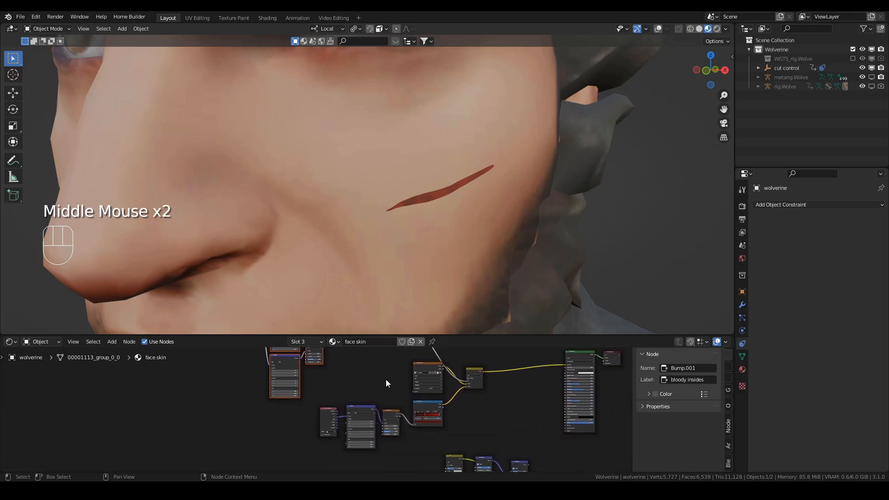
middle_click_drag(322, 388, 352, 431)
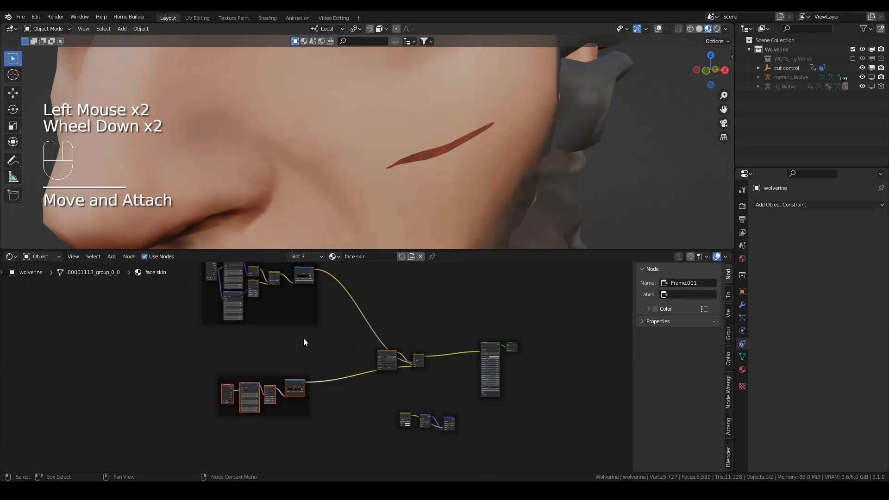
Label the frame around the blood color nodes "Bloody texture"
middle_click_drag(303, 338, 297, 400)
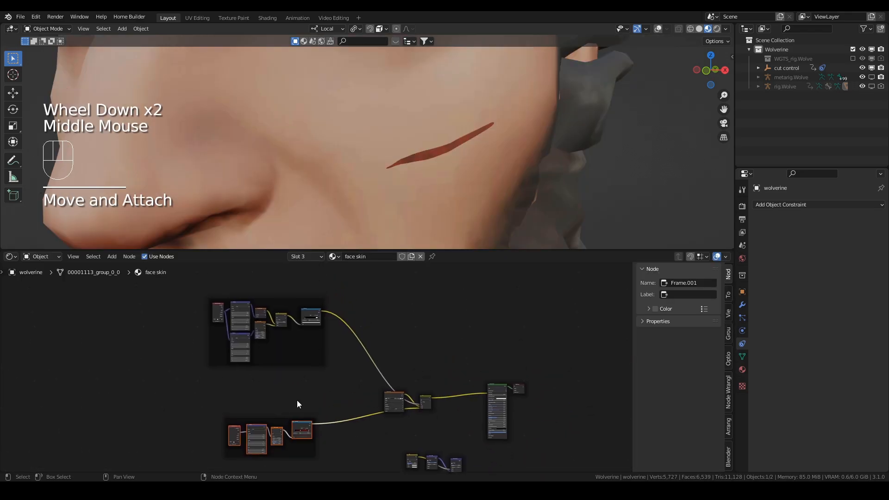
left_click(278, 421)
double_click(683, 312)
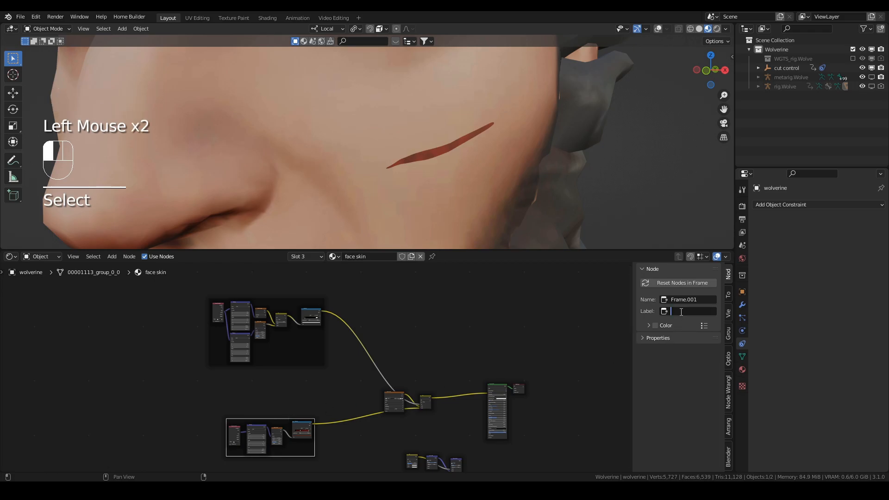
type("Bloody texture")
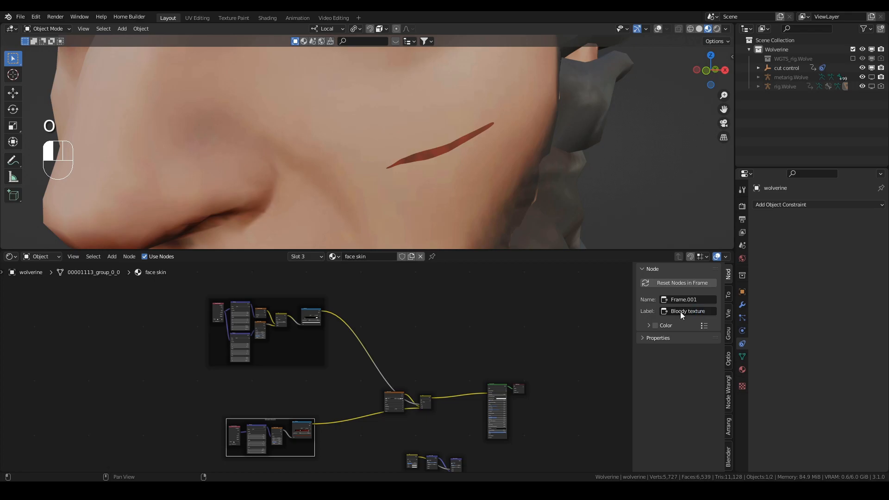
left_click(597, 308)
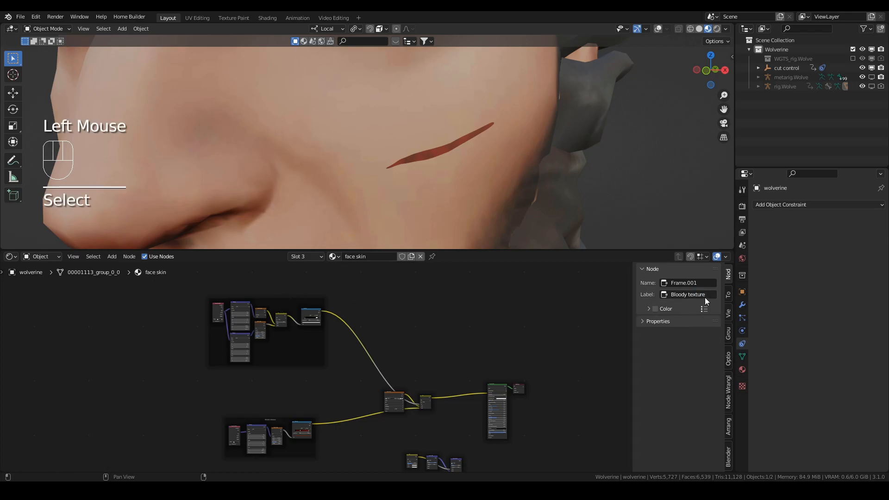
Label the frame around the cut mask nodes "Wound 1"
left_click(280, 301)
left_click(697, 311)
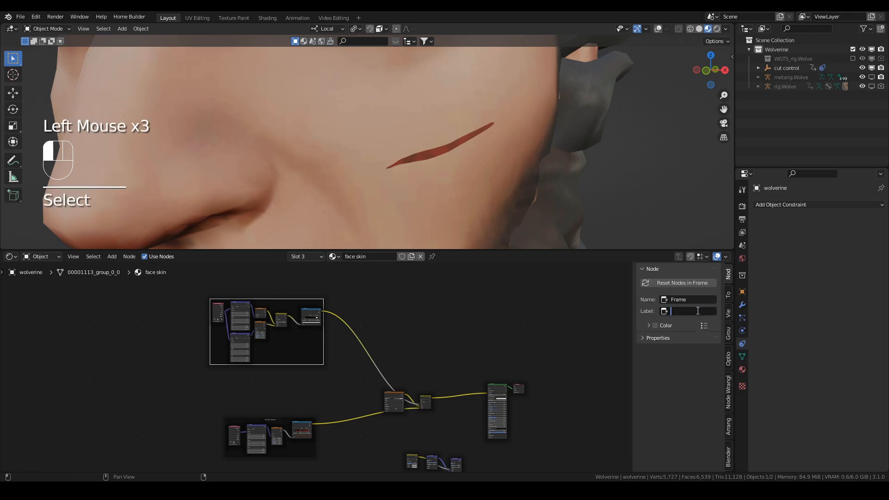
type("Wound 1")
Duplicate the Wound 1 frame with its mask nodes and place the copy above the original
scroll(203, 348, "up", 1)
left_click_drag(188, 341, 377, 445)
key("shift+d")
left_click(361, 308)
scroll(361, 307, "down", 1)
middle_click_drag(361, 308, 365, 389)
Duplicate the color Mix node and insert the copy between the original Mix and the Principled BSDF
scroll(365, 389, "up", 1)
scroll(365, 386, "up", 1)
left_click(368, 418)
key("shift+d")
left_click(429, 403)
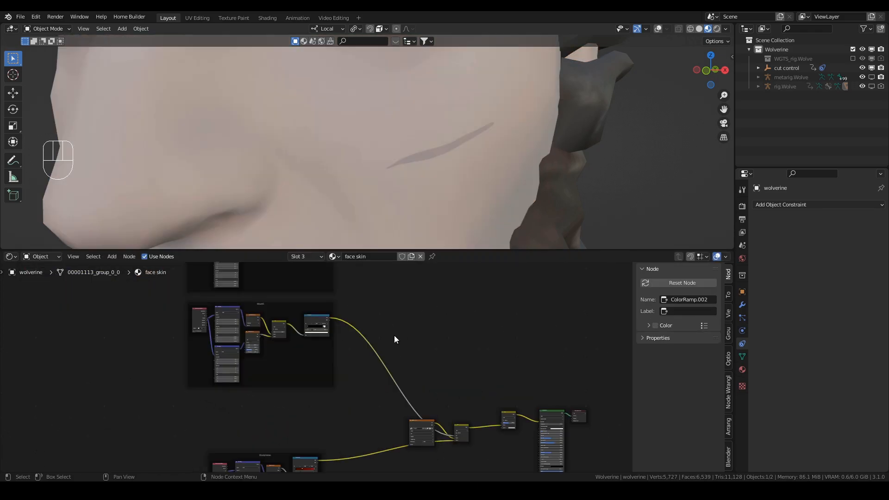
Label the duplicated upper wound node frame "Wound 2"
middle_click_drag(384, 321, 416, 387)
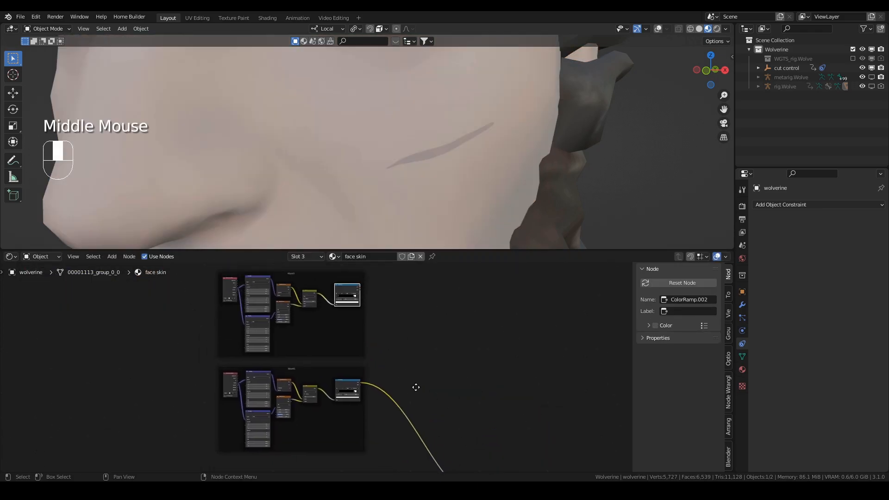
scroll(375, 323, "up", 2)
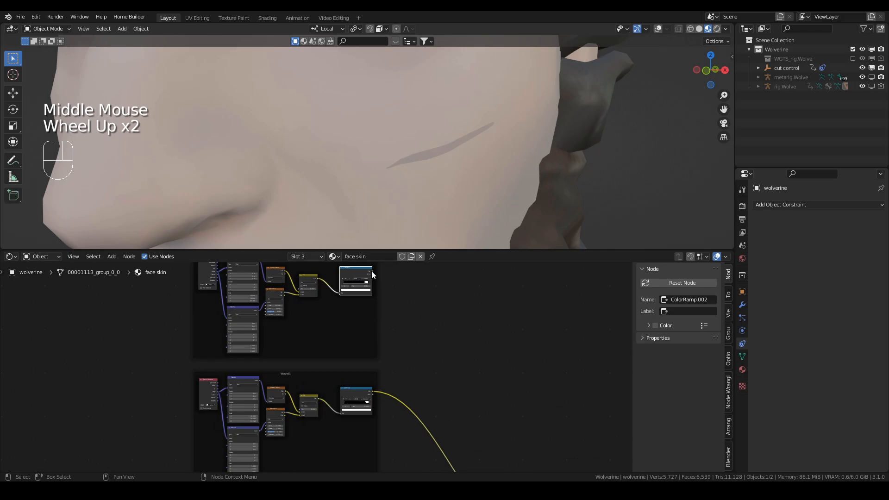
middle_click_drag(371, 274, 384, 328)
left_click(301, 315)
left_click(697, 311)
type("2")
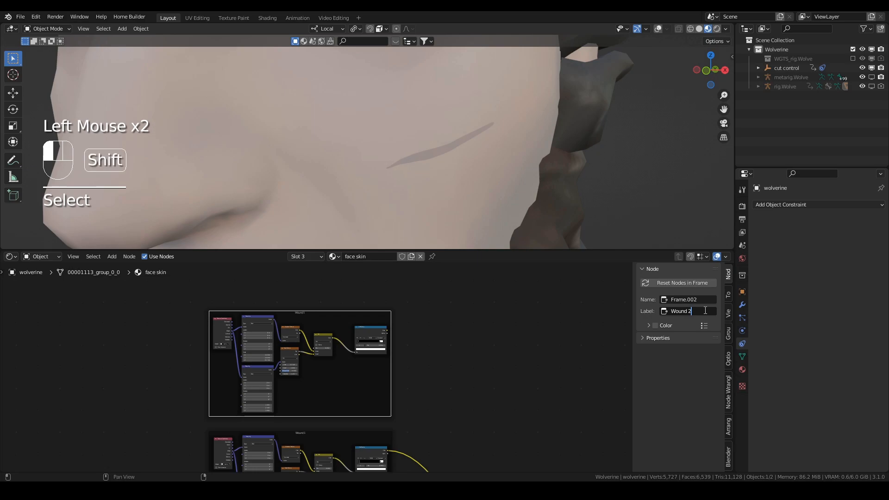
key("Return")
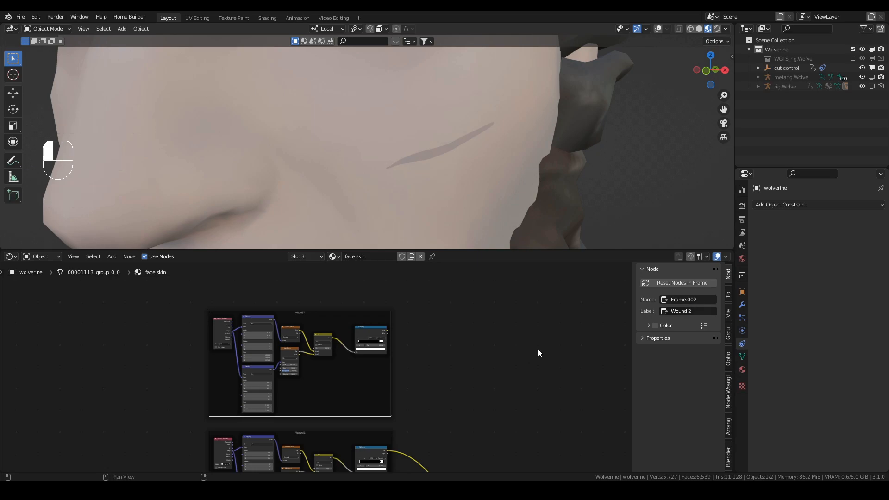
Link the Wound 2 color ramp to the factor and the wound texture color ramp to the second color of the final Mix node
mouse_move(387, 330)
left_mouse_down()
mouse_move(412, 337)
mouse_move(495, 471)
mouse_move(601, 471)
mouse_move(579, 463)
mouse_move(520, 343)
left_mouse_up()
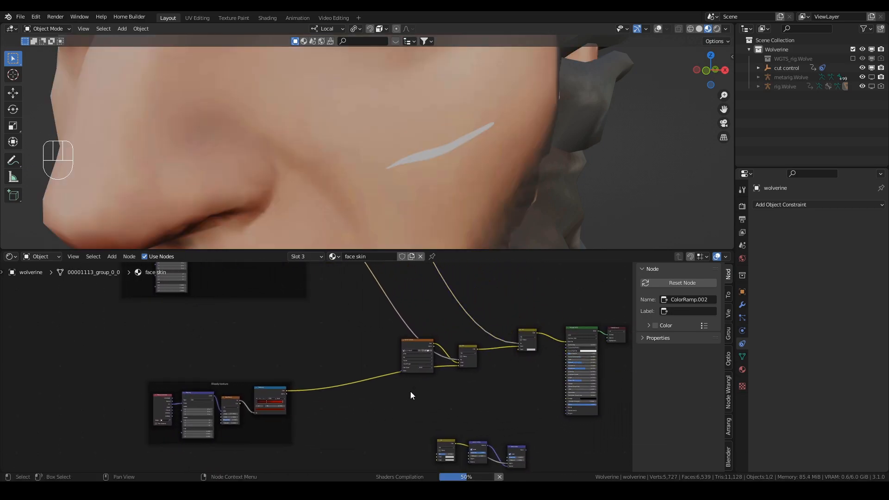
mouse_move(285, 391)
left_mouse_down()
mouse_move(493, 361)
mouse_move(519, 348)
left_mouse_up()
Set the Location Z of Wound 2's upper Mapping node to -0.7 m to offset the second cut
middle_click_drag(353, 323, 377, 382)
scroll(364, 353, "up", 2)
scroll(364, 353, "up", 2)
middle_click_drag(363, 459, 361, 322)
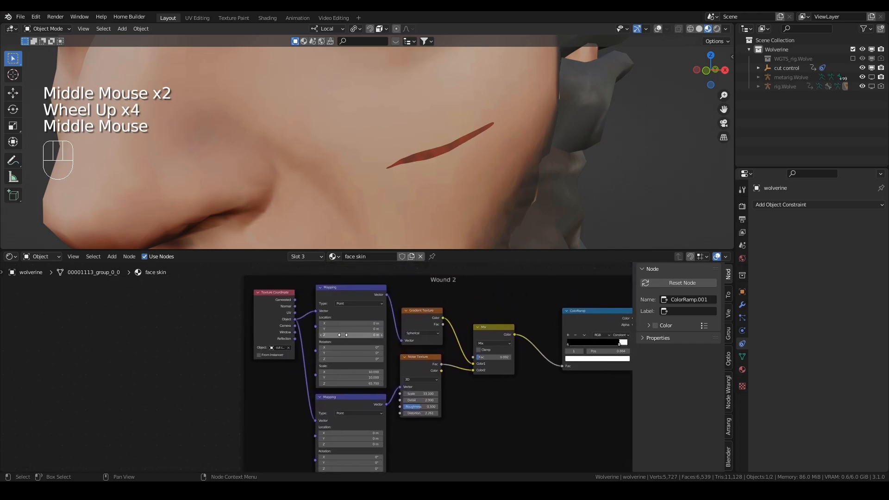
scroll(361, 322, "up", 1)
left_click(322, 326)
left_click(322, 326)
left_click(322, 326)
left_click(322, 326)
left_click(323, 327)
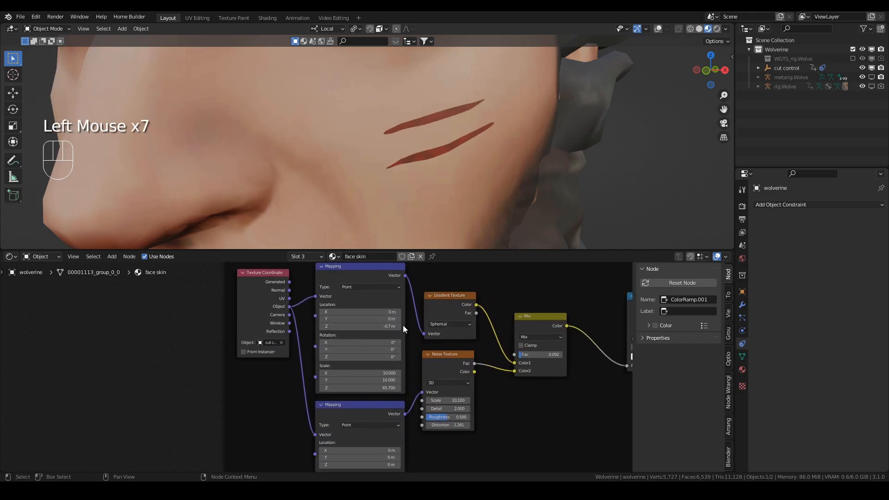
Try scaling the cut control empty along its local Z axis
left_click(790, 67)
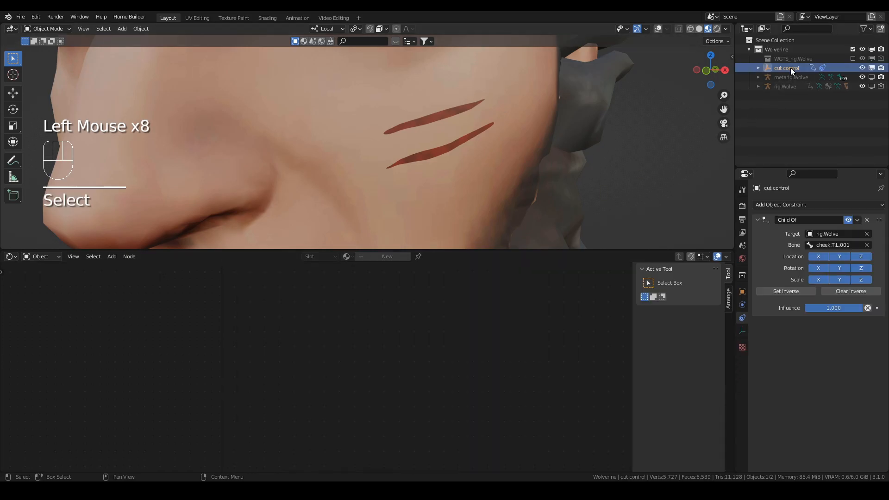
key("s")
key("z")
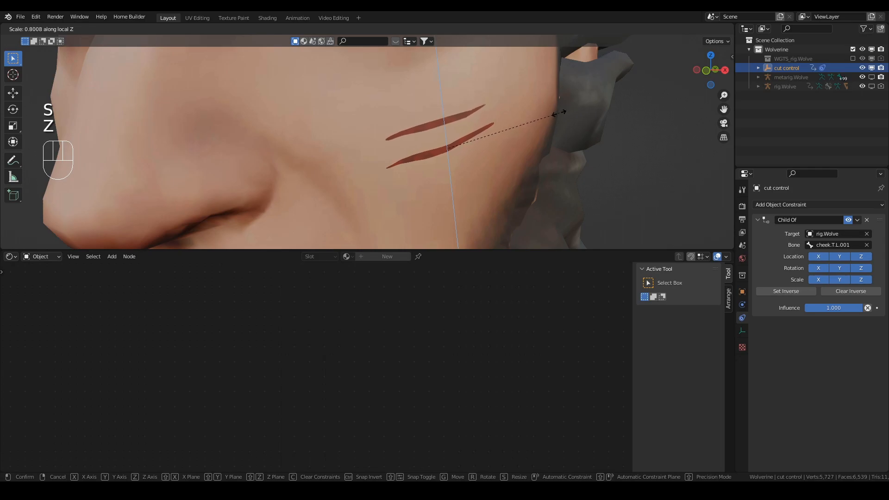
right_click(508, 134)
Reselect the wolverine mesh and reset the Location Z of Wound 2's upper Mapping node to 0 m
left_click(507, 101)
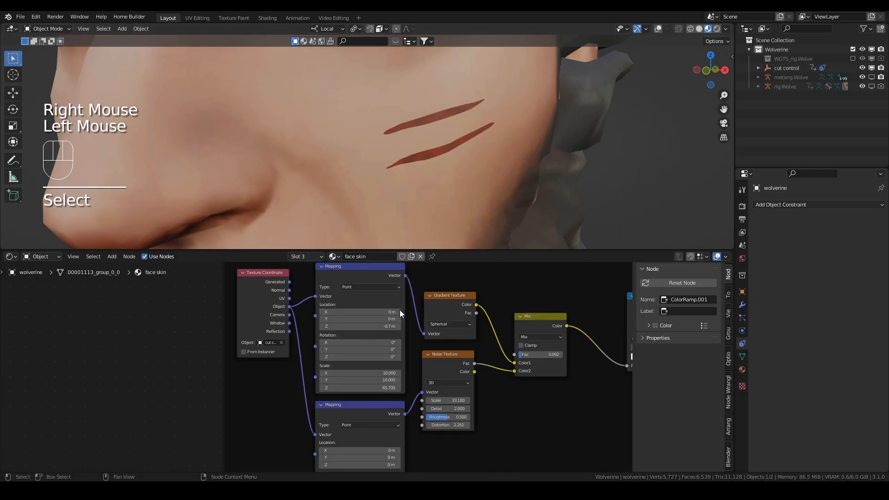
double_click(362, 326)
type("0")
key("Return")
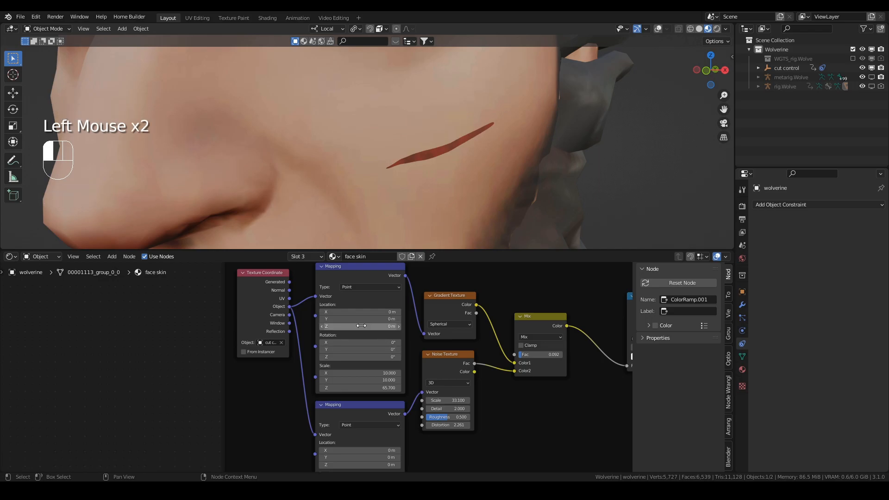
Show the viewport overlays and snap the 3D cursor to a face mesh vertex on the cheek just above the cut
left_click(658, 28)
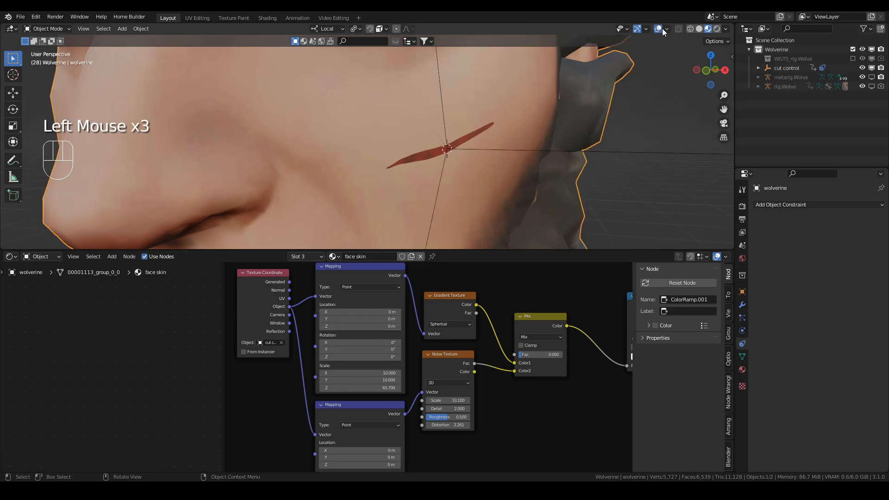
scroll(441, 146, "down", 2)
scroll(441, 146, "up", 2)
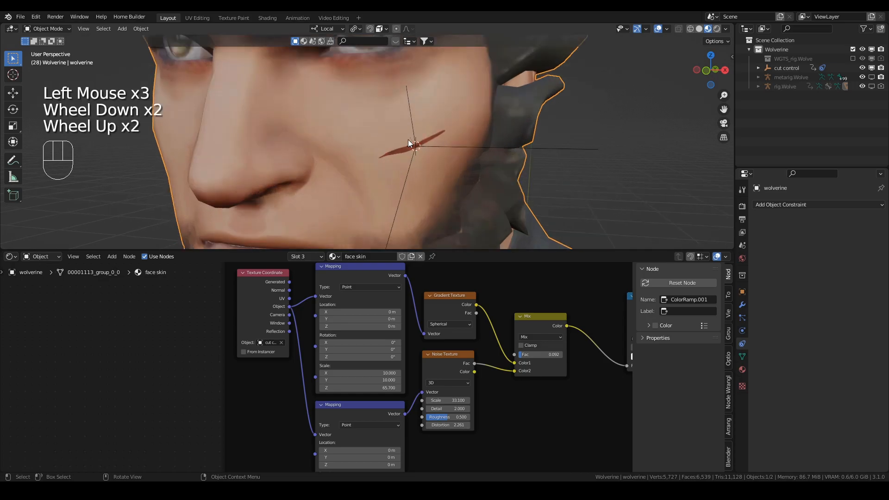
left_click(446, 142)
key("Tab")
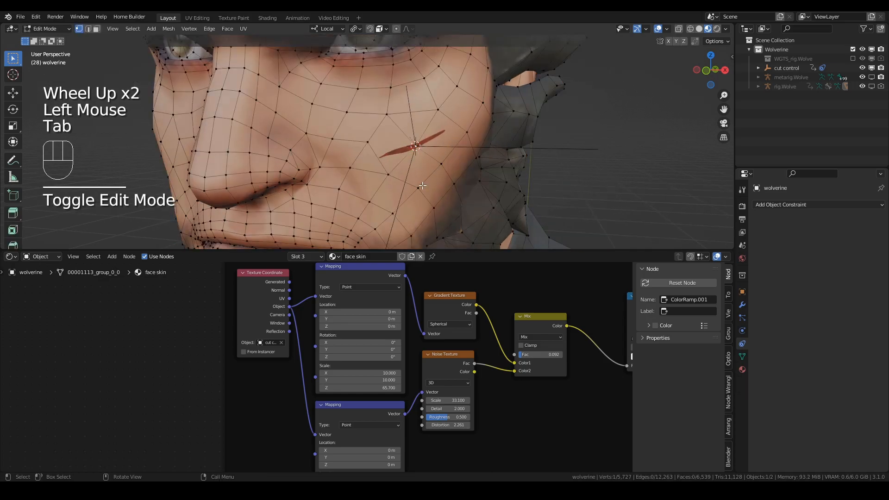
left_click(391, 119)
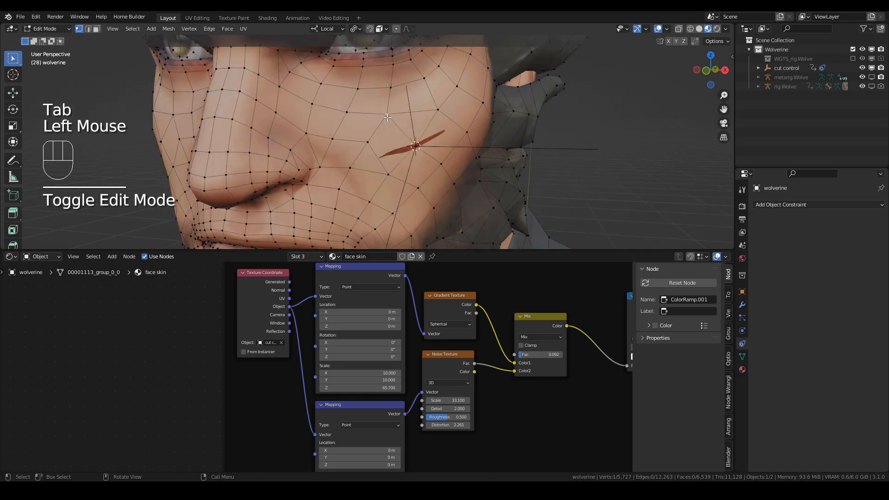
left_click(436, 115)
key("shift+s")
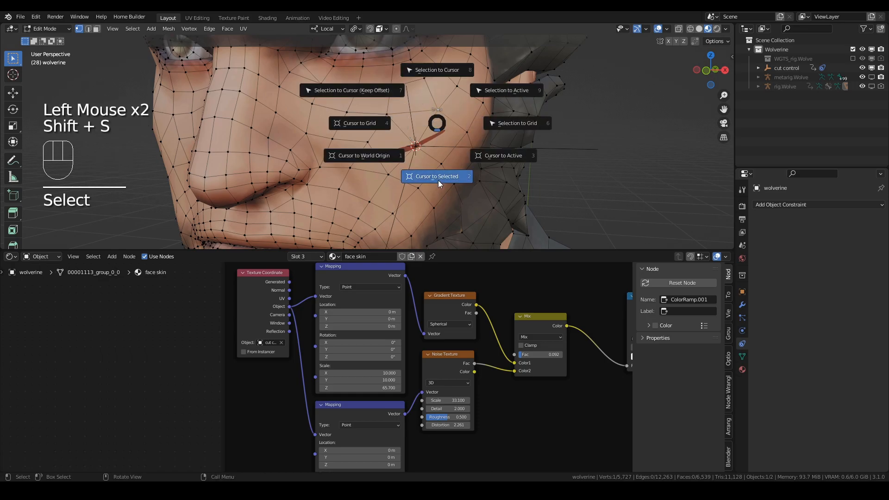
key("Tab")
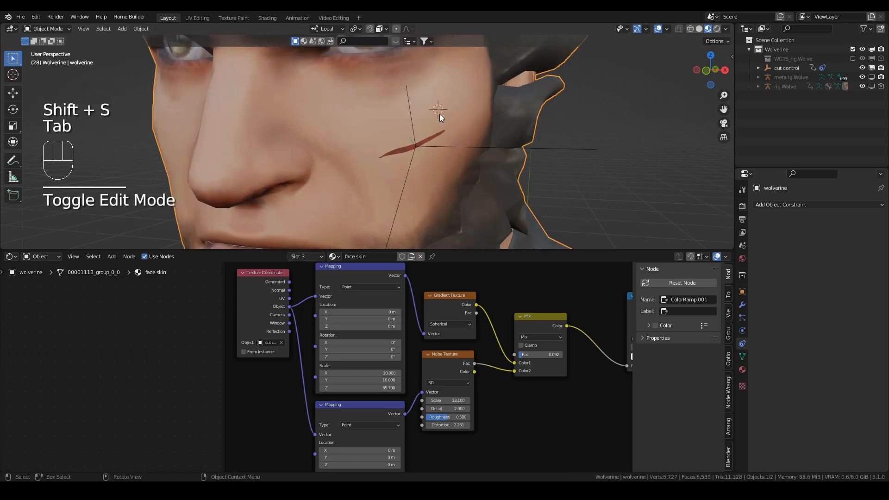
Duplicate the cut control empty in place and snap the duplicate to the 3D cursor
left_click(558, 149)
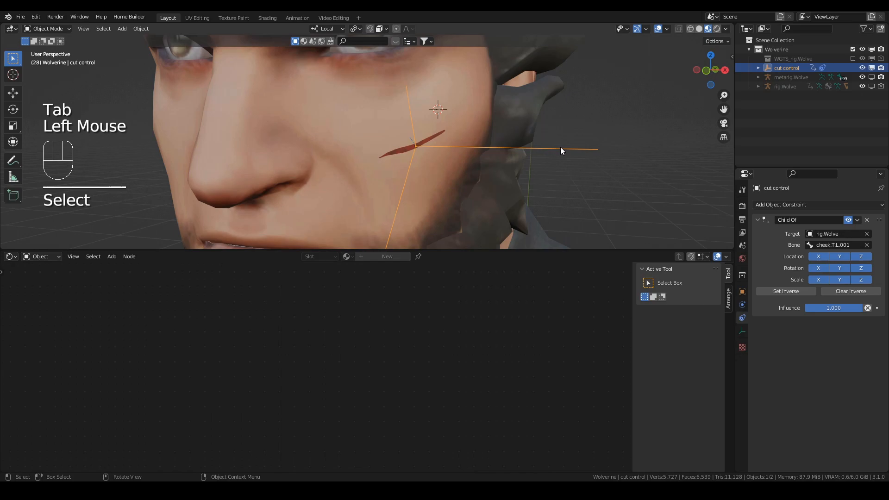
key("shift+d")
key("Escape")
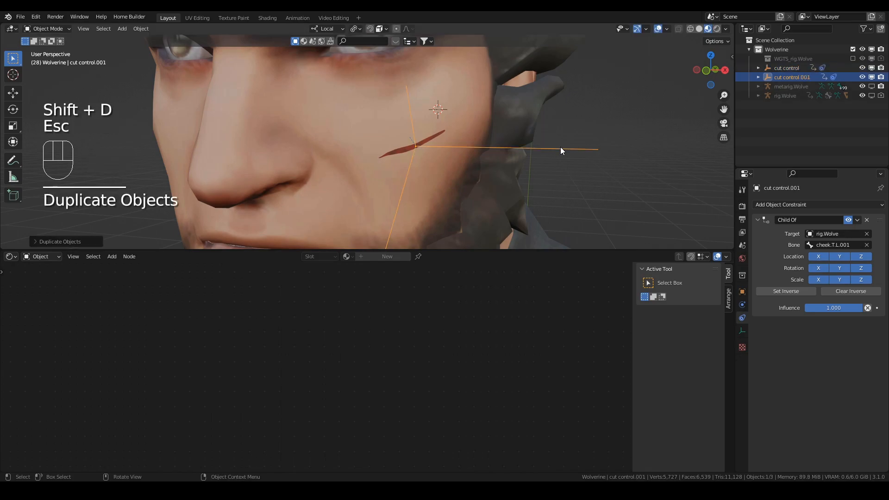
key("shift+s")
left_click(557, 97)
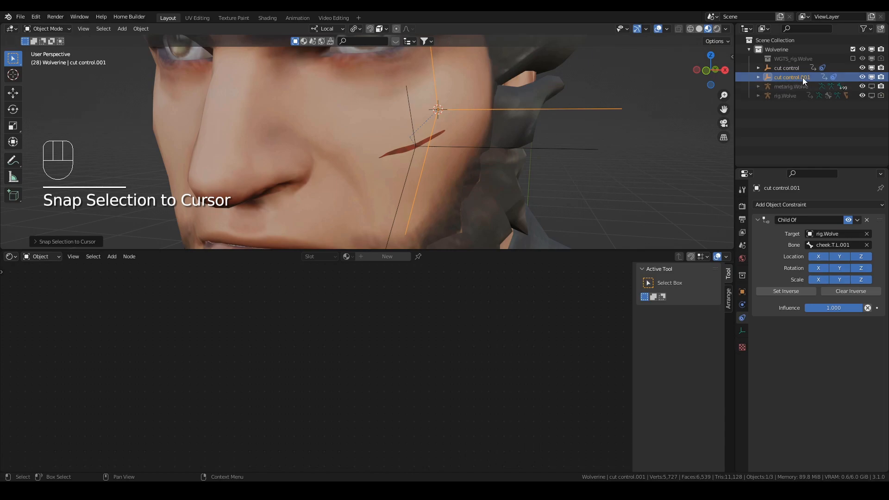
Replace the object in Wound 2's Texture Coordinate node on the wolverine's face skin material with cut control.001
left_click(404, 120)
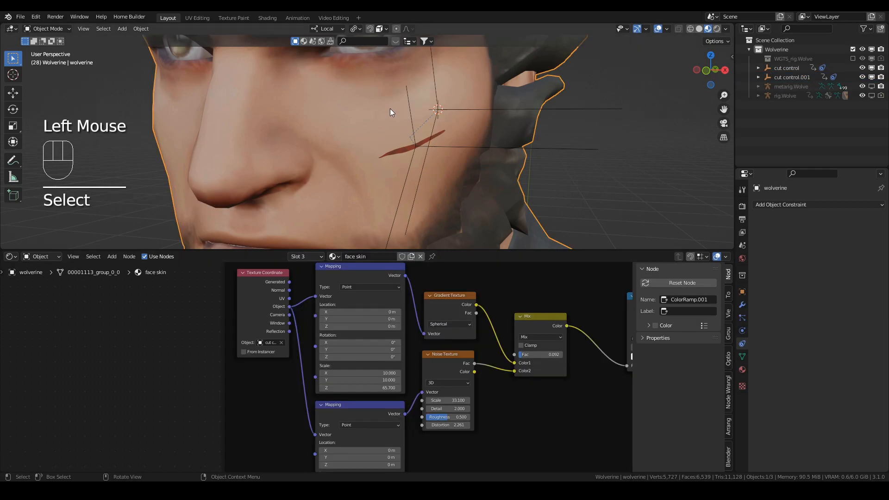
scroll(421, 343, "down", 4)
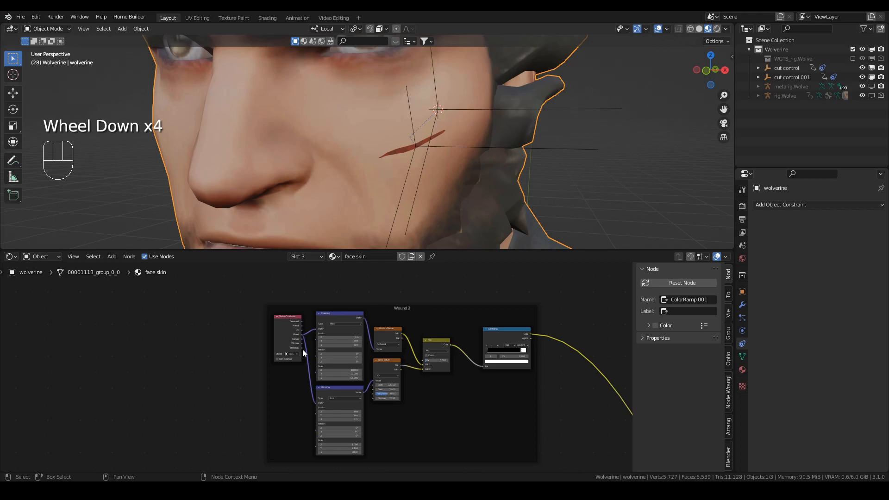
scroll(302, 348, "up", 3)
scroll(302, 349, "up", 2)
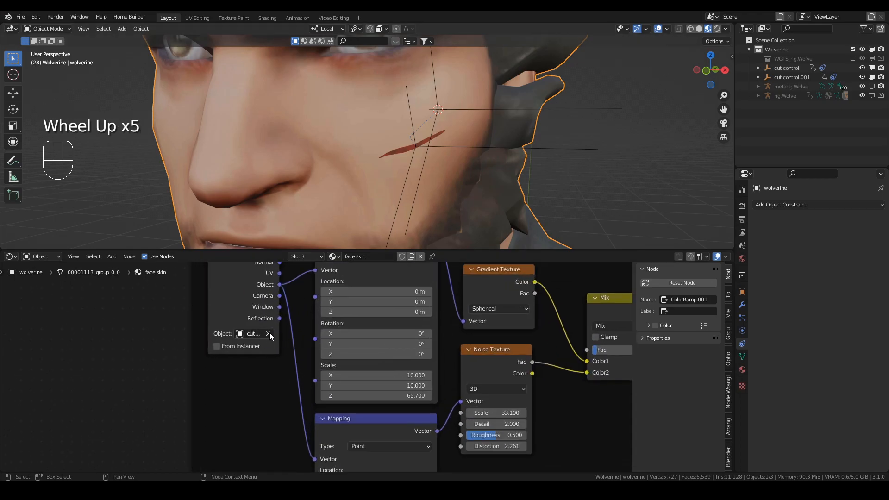
left_click(268, 333)
left_click(269, 333)
left_click(789, 79)
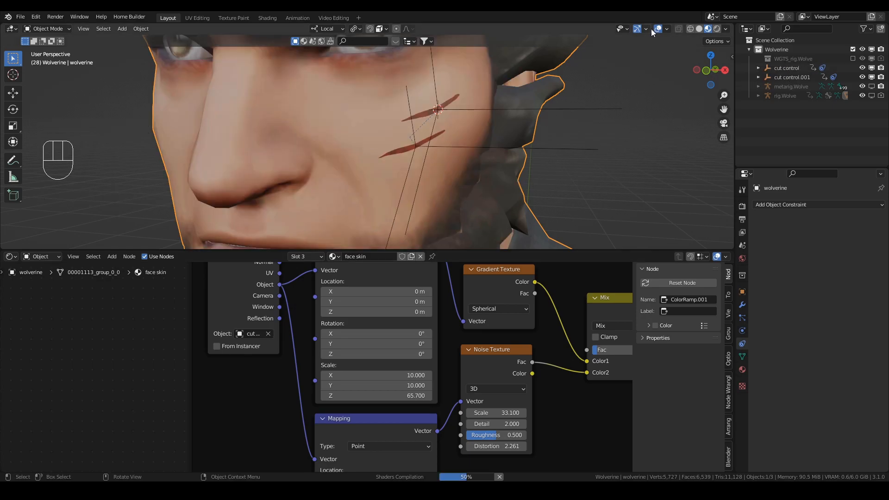
Move the cut control.001 empty slightly forward and down on the cheek in the right orthographic view
left_click(657, 30)
middle_click_drag(564, 85, 477, 132)
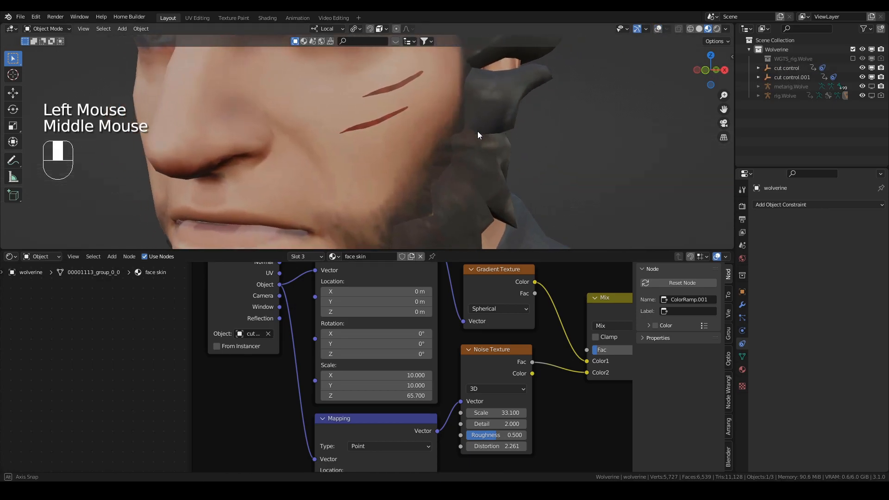
left_click(657, 29)
double_click(461, 84)
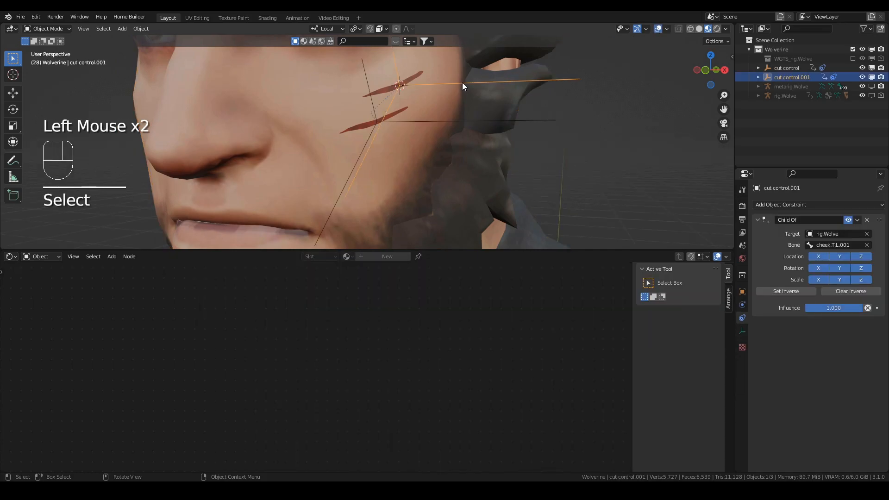
key("KP_3")
key("KP_Decimal")
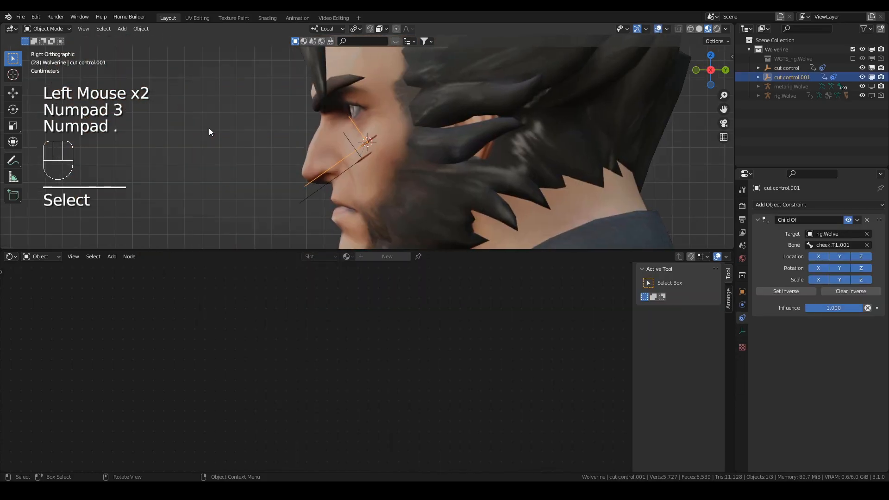
key("g")
left_click(369, 147)
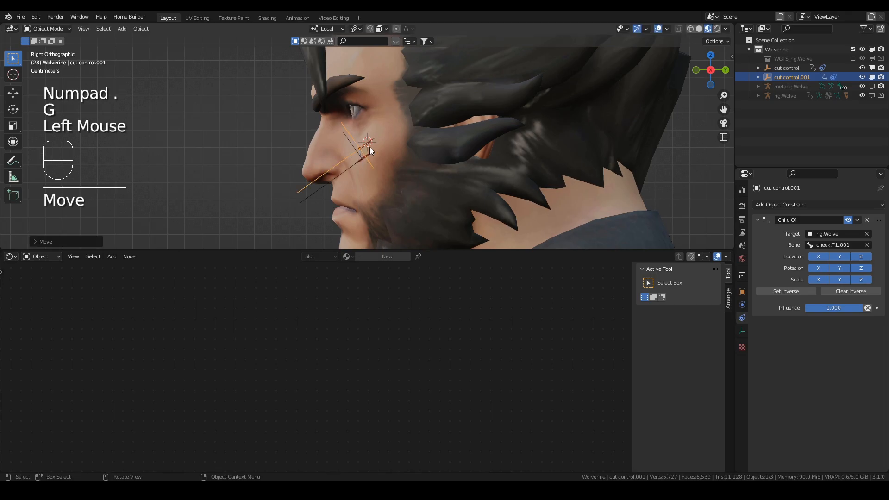
Hide the viewport overlays around the two cheek cuts and reselect the wolverine mesh
key("KP_1")
key("KP_Decimal")
middle_click_drag(369, 145, 344, 153)
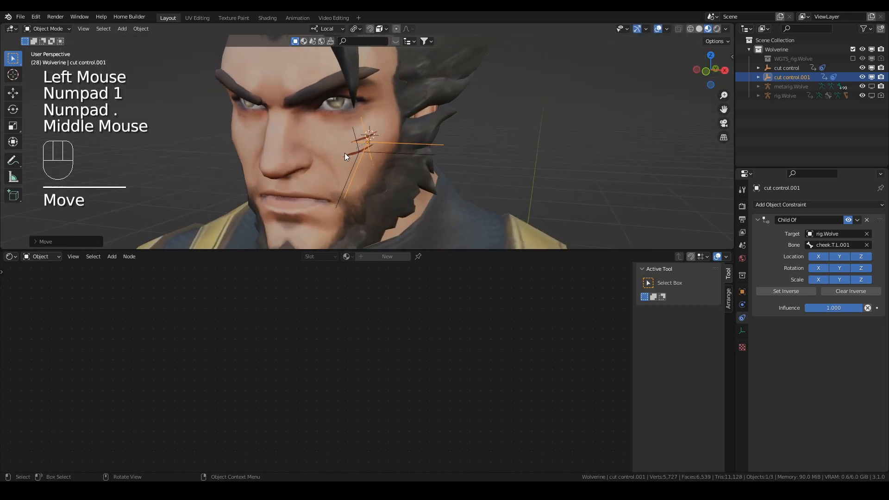
scroll(385, 135, "up", 2)
left_click(657, 28)
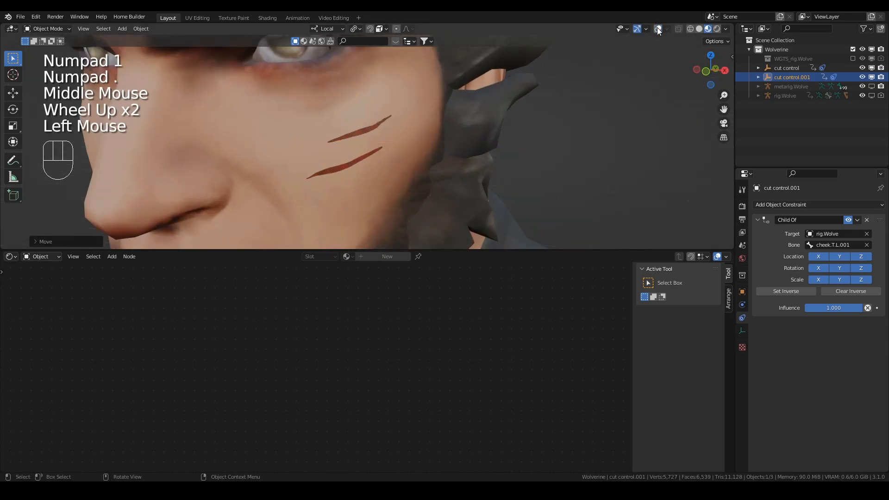
left_click(417, 143)
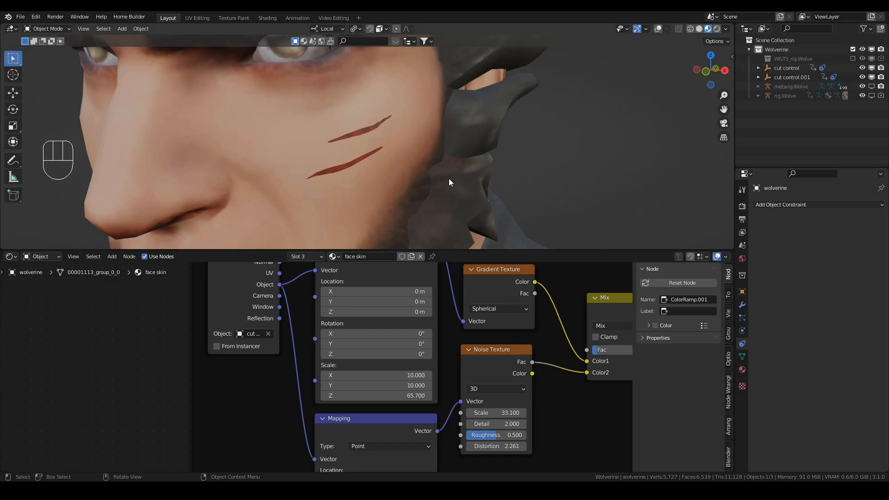
Play the animation to check how both cheek cuts change, and return to the first frame
key("space")
key("space")
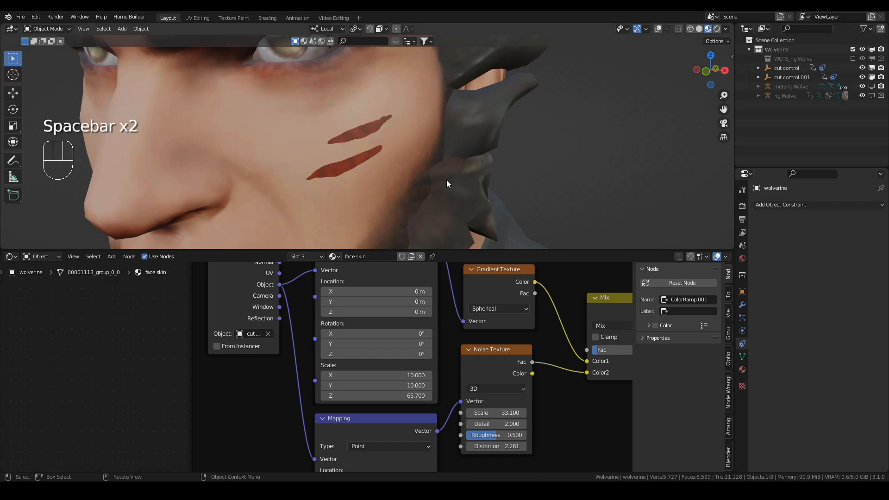
key("space")
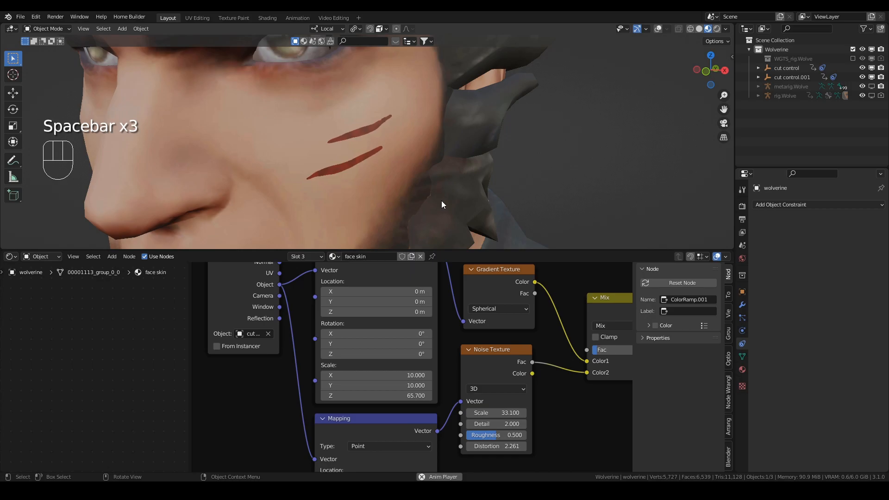
key("space")
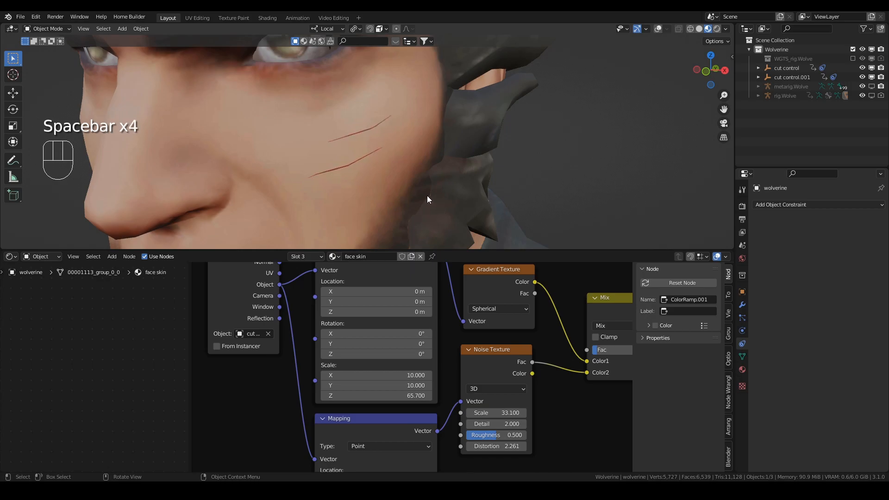
key("shift+Left")
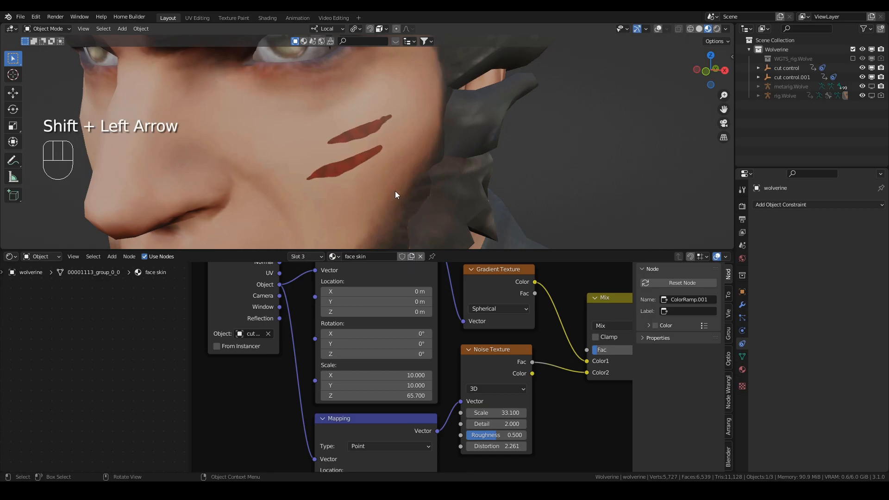
Move the unconnected Mix node and its two Bump nodes up and left, beneath the face skin's image texture node
scroll(439, 347, "down", 4)
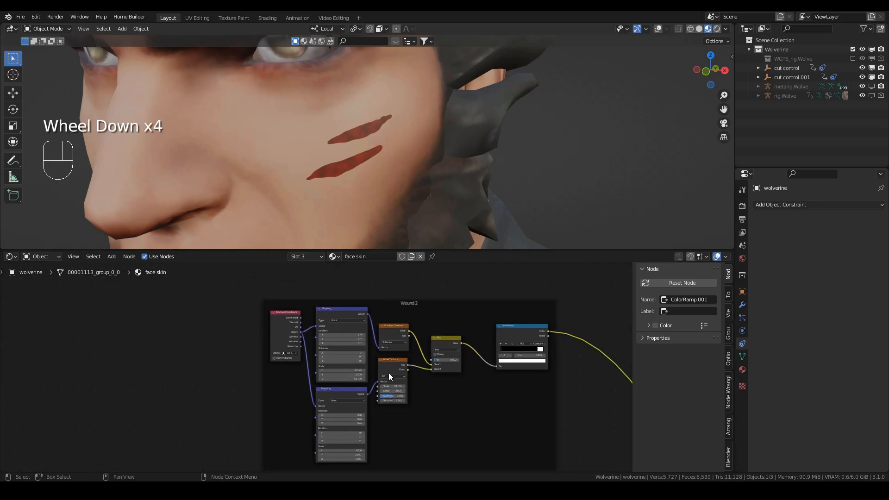
scroll(343, 367, "up", 2)
middle_click_drag(349, 360, 317, 341)
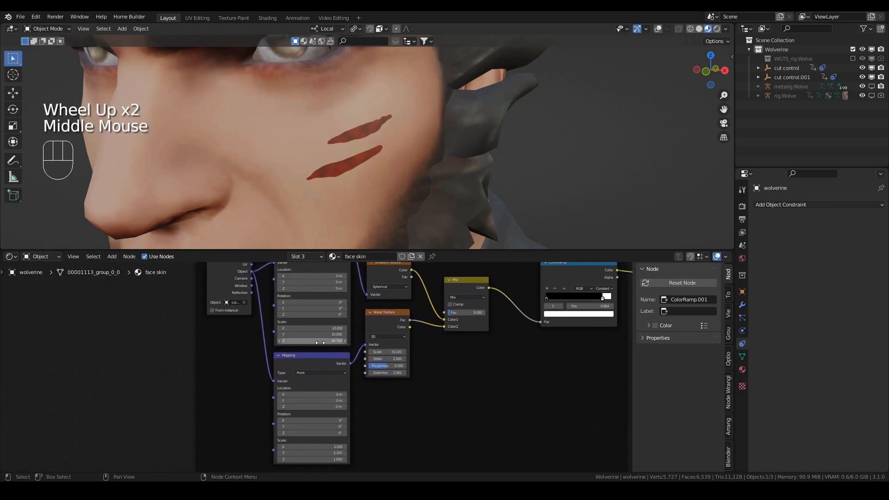
middle_click_drag(512, 323, 480, 331)
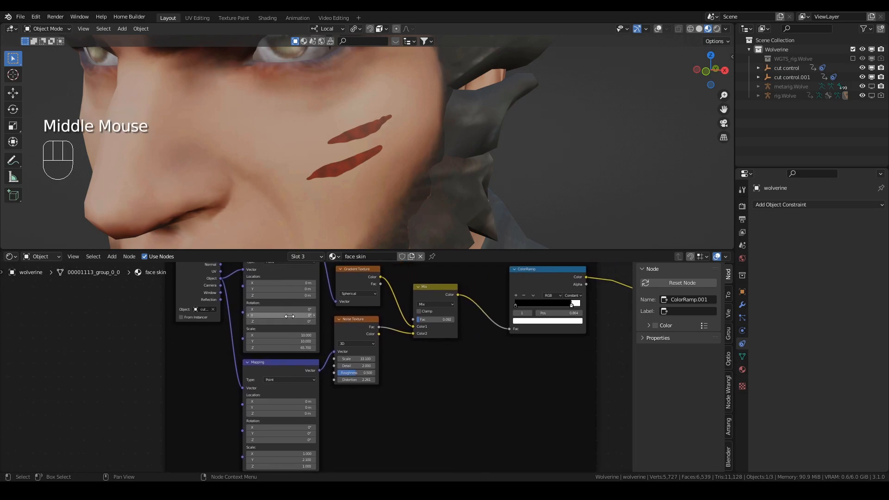
scroll(406, 348, "down", 5)
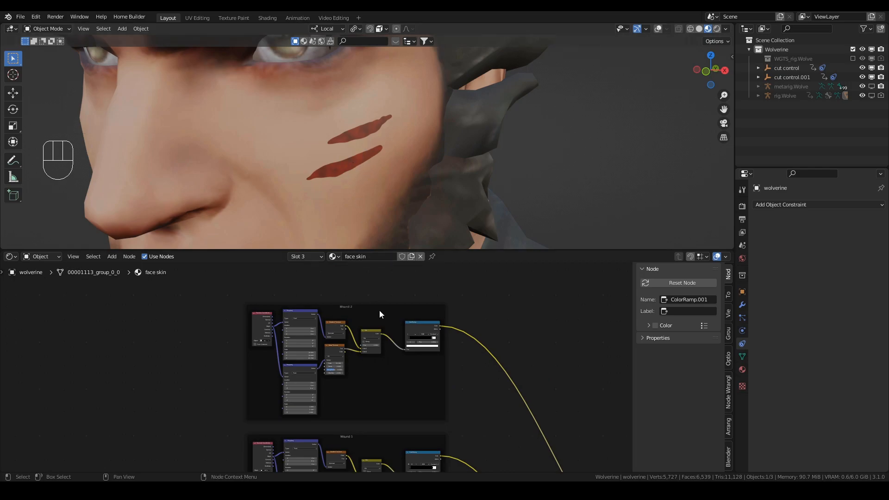
scroll(408, 332, "down", 3)
middle_click_drag(445, 352, 373, 471)
scroll(453, 448, "up", 1)
middle_click_drag(453, 448, 377, 391)
scroll(378, 391, "up", 1)
left_click_drag(332, 384, 422, 432)
key("g")
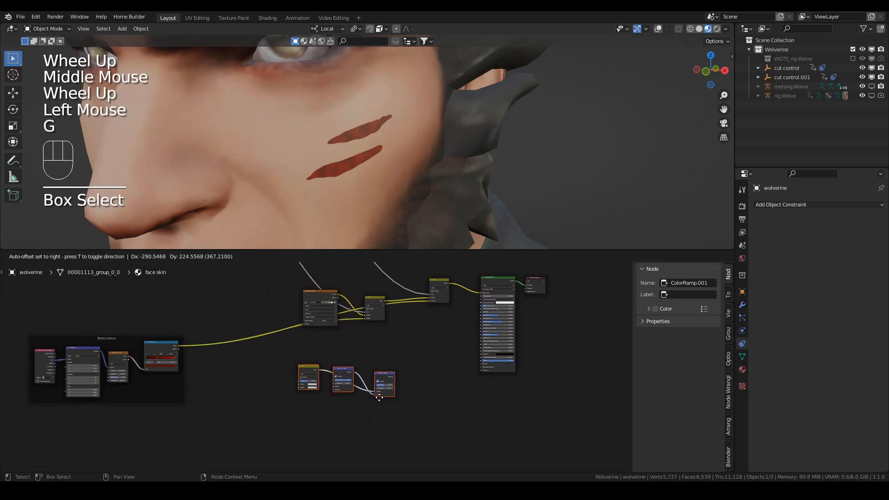
left_click(354, 397)
Duplicate the Mix and two Bump nodes to the right of the originals and raise the copied Mix above its Bump nodes
key("shift+d")
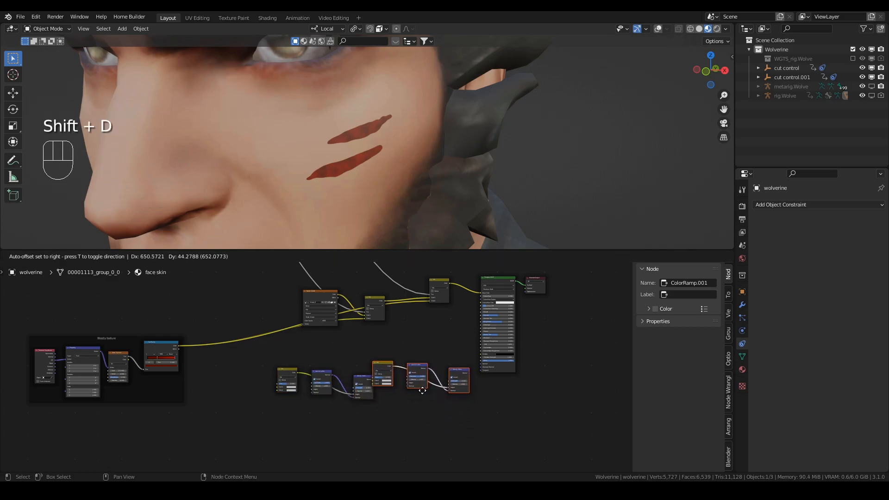
left_click(417, 385)
left_click(382, 363)
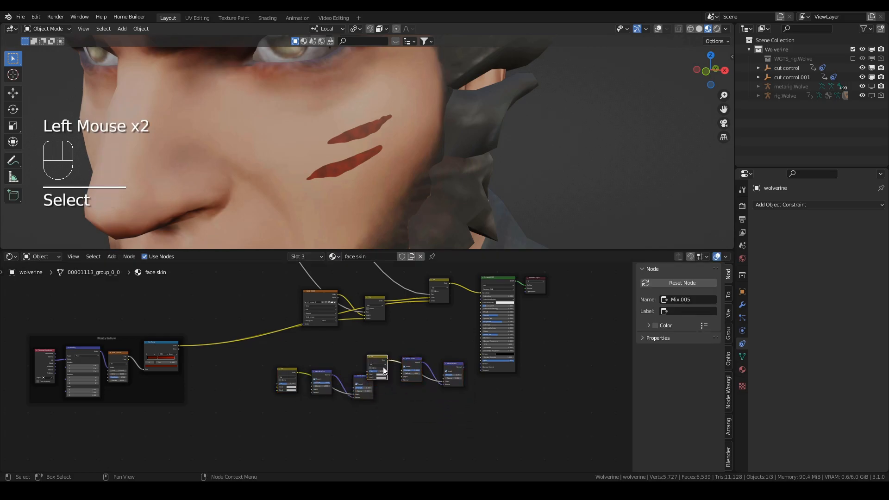
key("g")
left_click(404, 338)
scroll(227, 388, "up", 3)
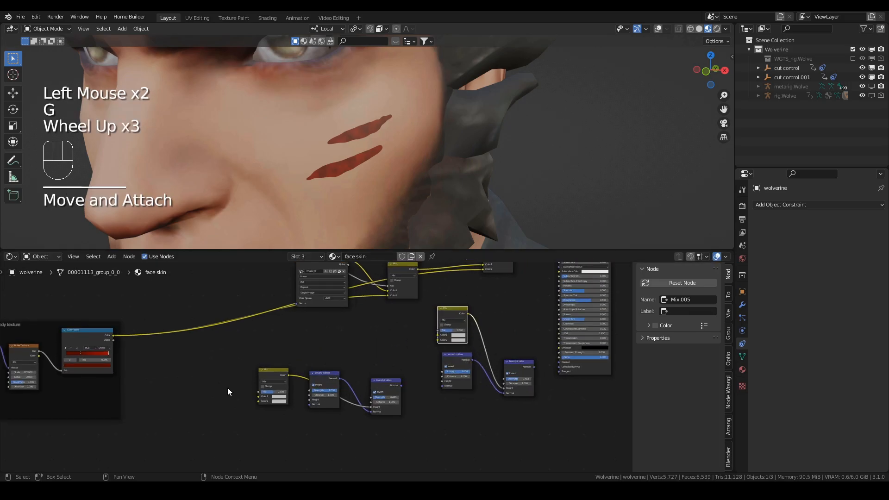
Link the Color output of Wound 1's ColorRamp to the Height input of the original set's first Bump node
middle_click_drag(172, 366, 249, 375)
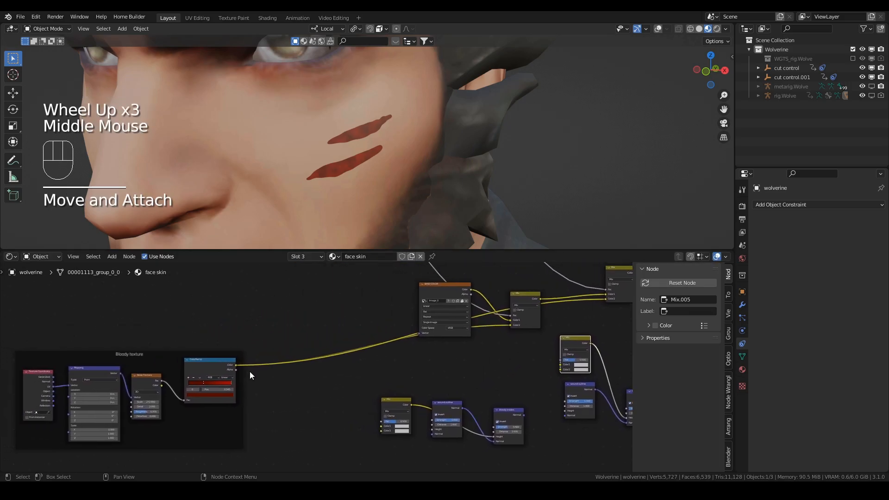
left_click(221, 363)
scroll(231, 365, "down", 3)
middle_click_drag(278, 273, 309, 298)
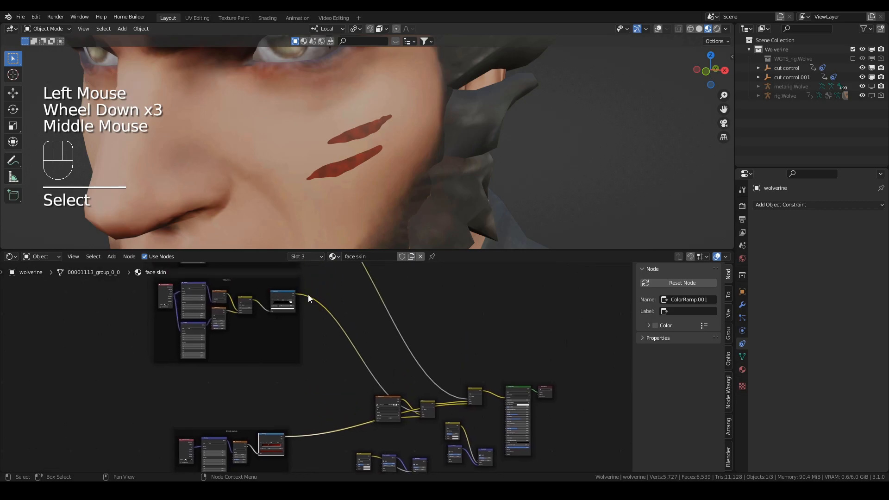
left_click_drag(296, 296, 382, 416)
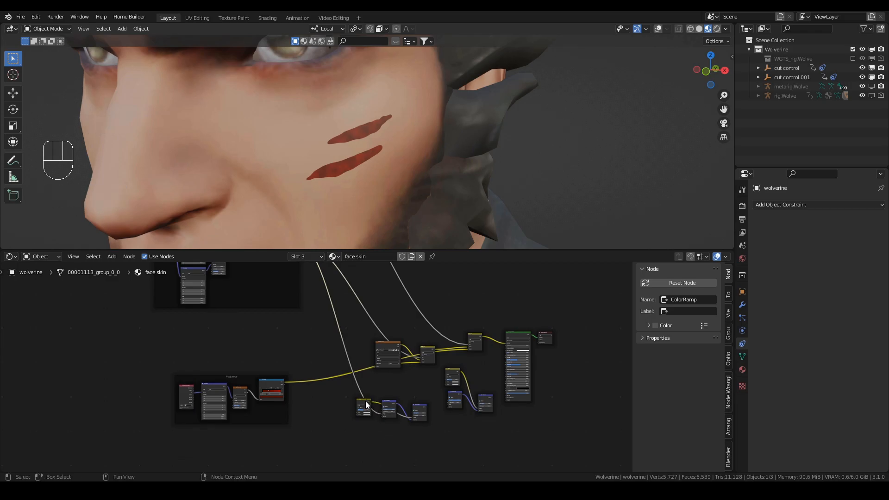
Place the original Mix node above its first Bump node and line up the duplicated three-node set beside it
left_click(365, 401)
key("g")
left_click(391, 383)
left_click(453, 374)
key("g")
left_click(456, 376)
left_click_drag(437, 375, 489, 415)
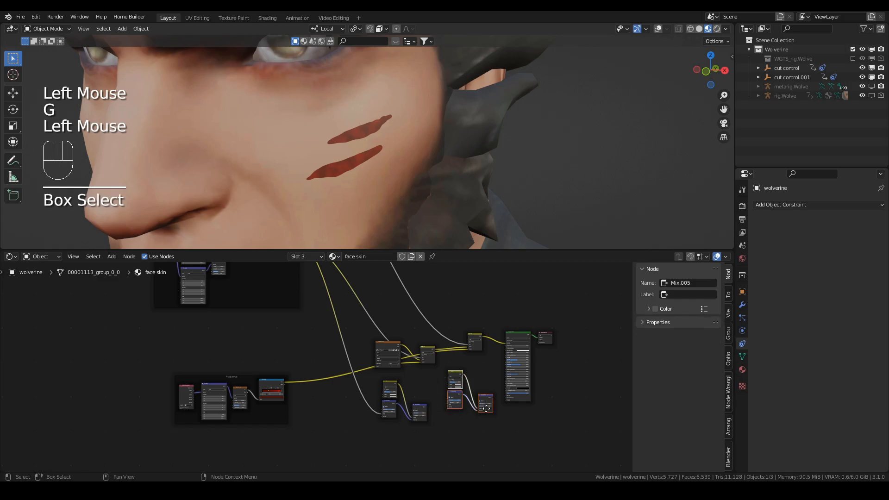
key("g")
left_click(484, 416)
Link Wound 2's ColorRamp to the duplicated first Bump's Height, and the Bloody texture ColorRamp to Color2 of both lower Mix nodes
middle_click_drag(353, 323, 364, 454)
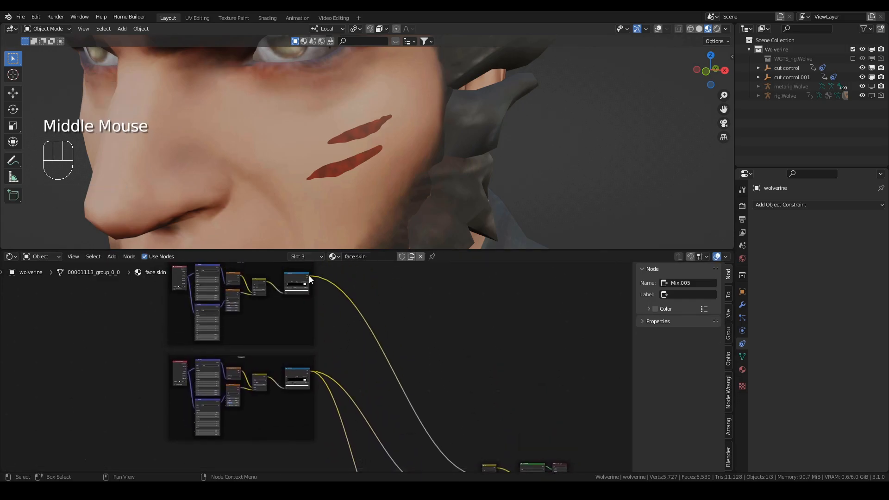
left_click_drag(309, 278, 468, 380)
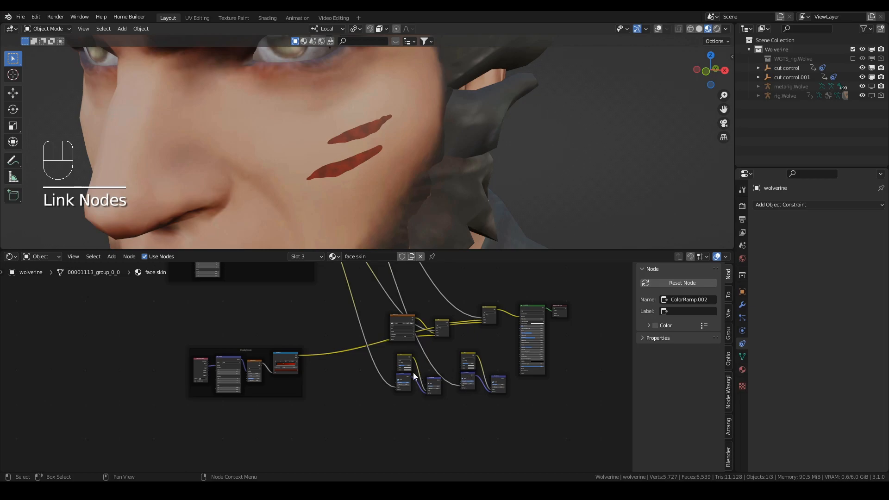
scroll(341, 363, "up", 2)
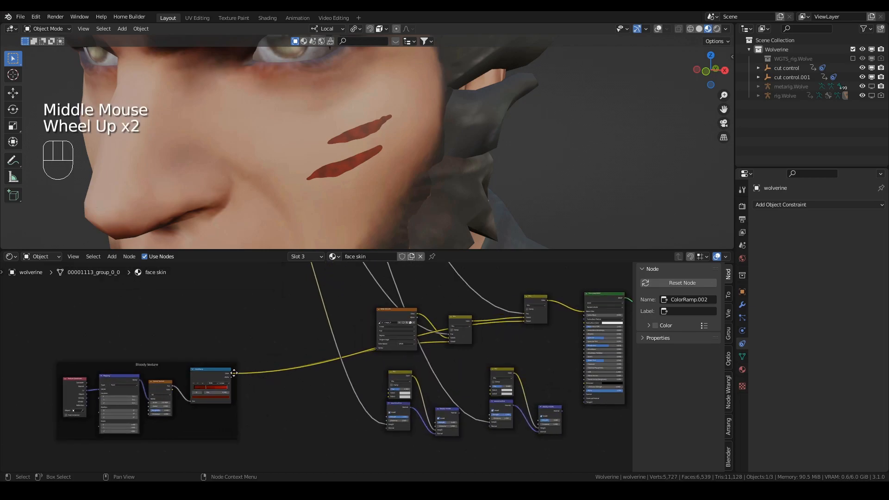
left_click_drag(232, 374, 387, 397)
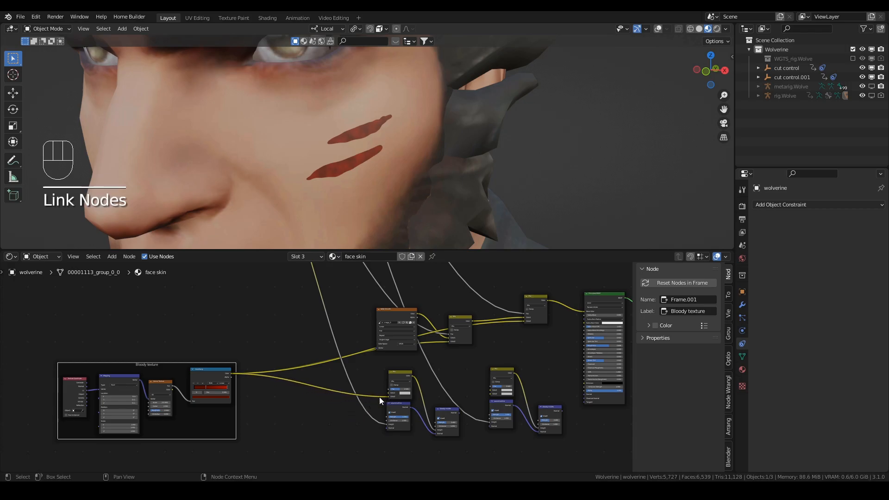
left_click_drag(231, 373, 492, 394)
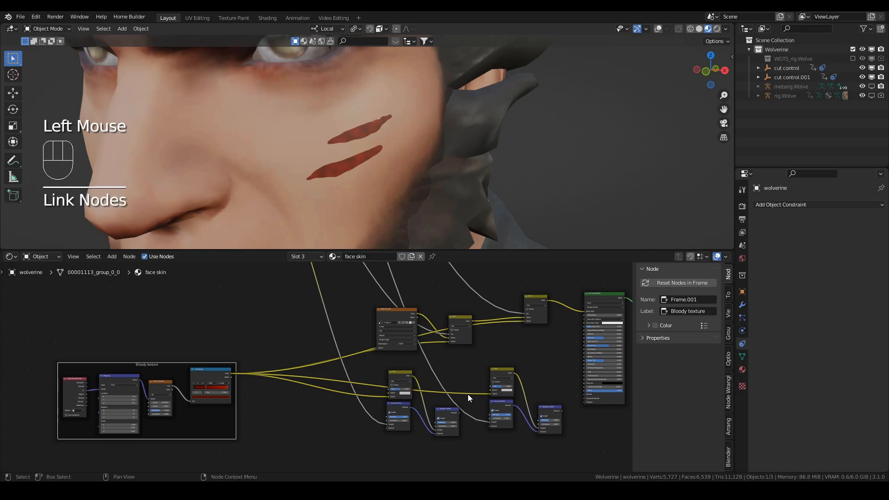
Link the Wound 1 and Wound 2 ColorRamps to the Fac inputs of their respective lower Mix nodes and save the file
scroll(367, 359, "down", 3)
middle_click_drag(289, 268, 307, 310)
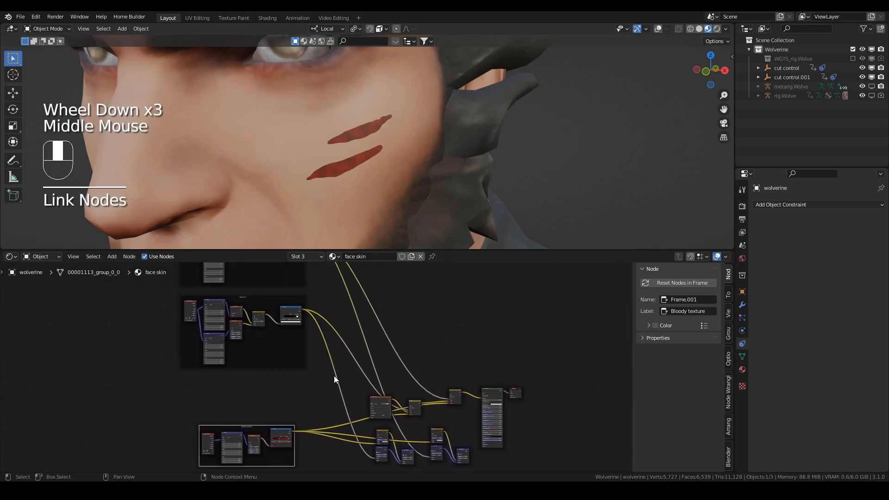
scroll(307, 310, "up", 3)
left_click_drag(297, 288, 400, 414)
scroll(370, 344, "down", 2)
middle_click_drag(365, 323, 368, 442)
left_click(310, 282)
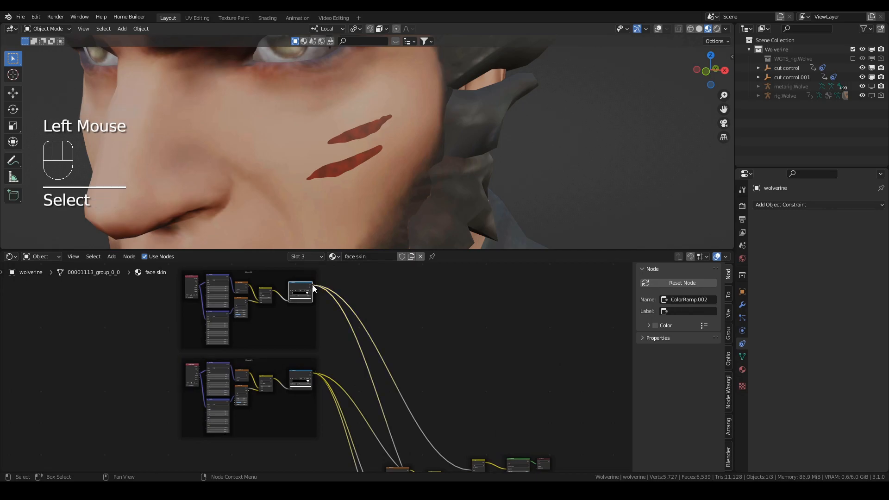
left_click_drag(313, 286, 453, 396)
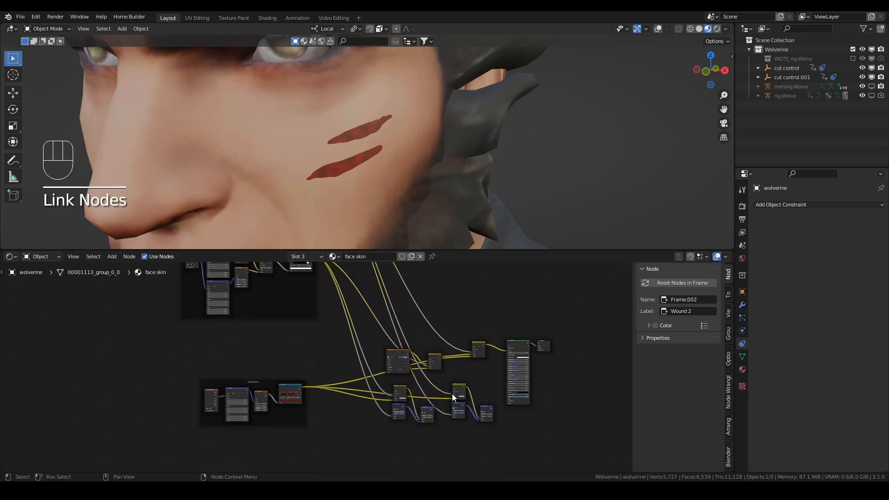
scroll(479, 407, "up", 2)
middle_click_drag(519, 419, 400, 371)
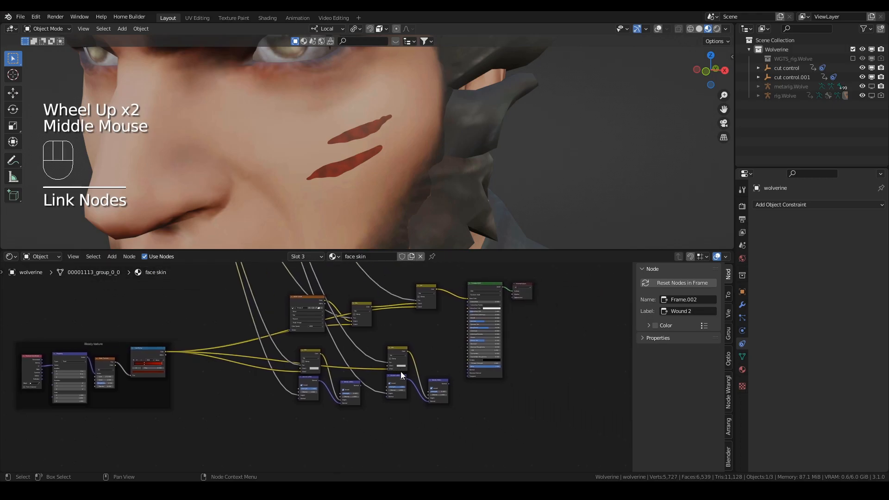
key("ctrl+s")
Chain the first set's bloody insides Bump into the second set's first Bump Normal, and link the last Bump to the Principled BSDF's Normal
scroll(401, 371, "up", 2)
left_click(489, 389)
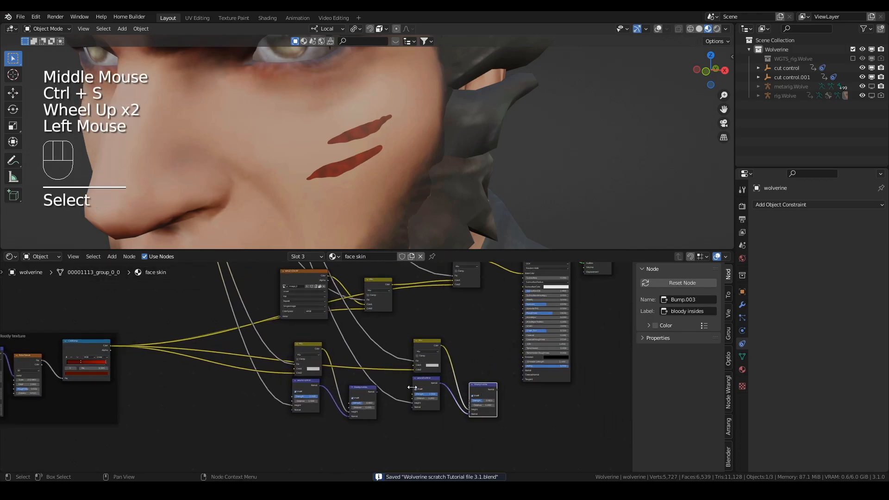
left_click_drag(377, 392, 412, 406)
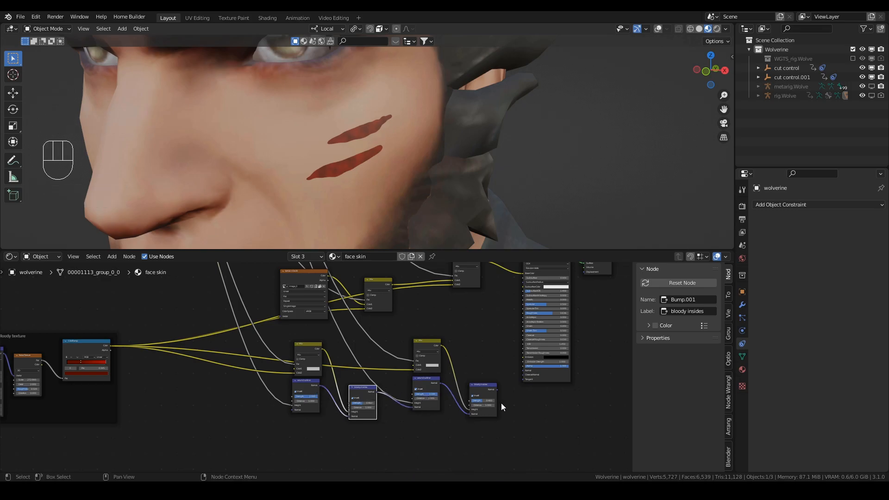
left_click_drag(497, 391, 522, 374)
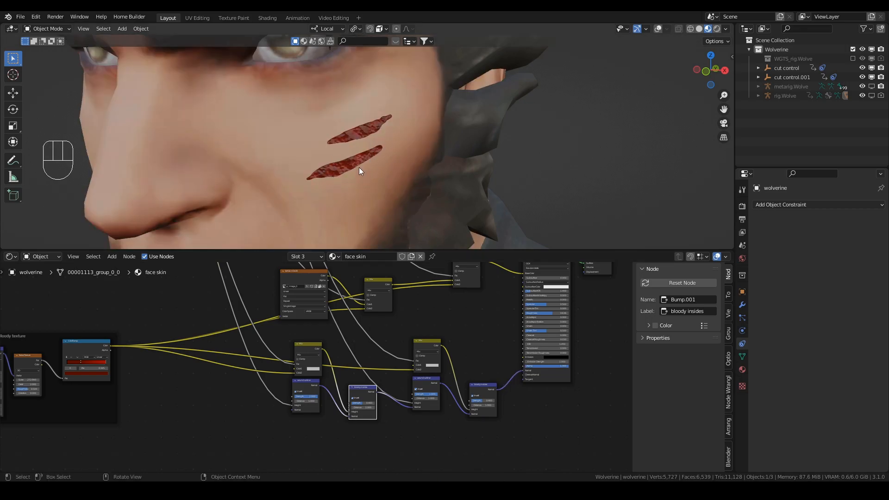
Play the animation from a wider view of the face to check the bumped cuts
scroll(359, 168, "down", 3)
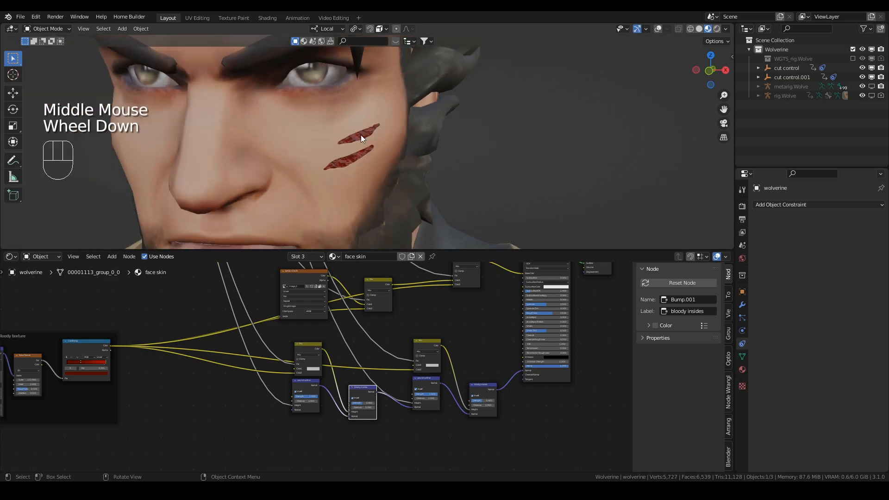
key("space")
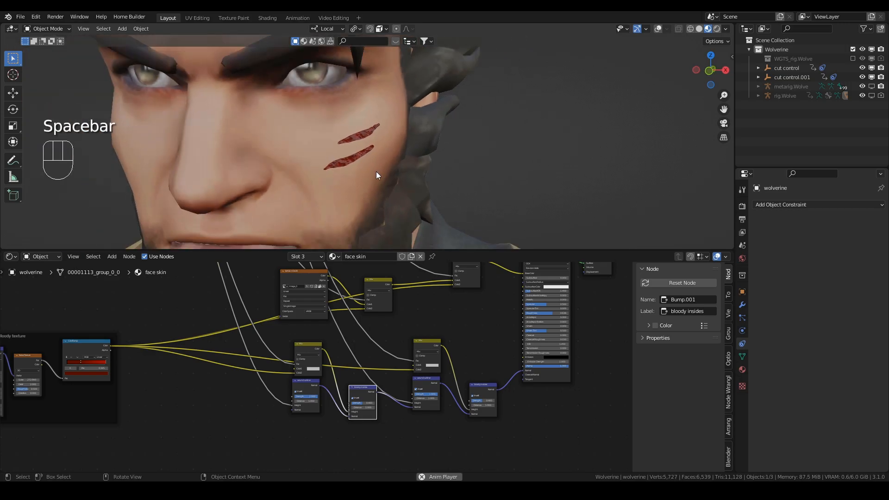
key("space")
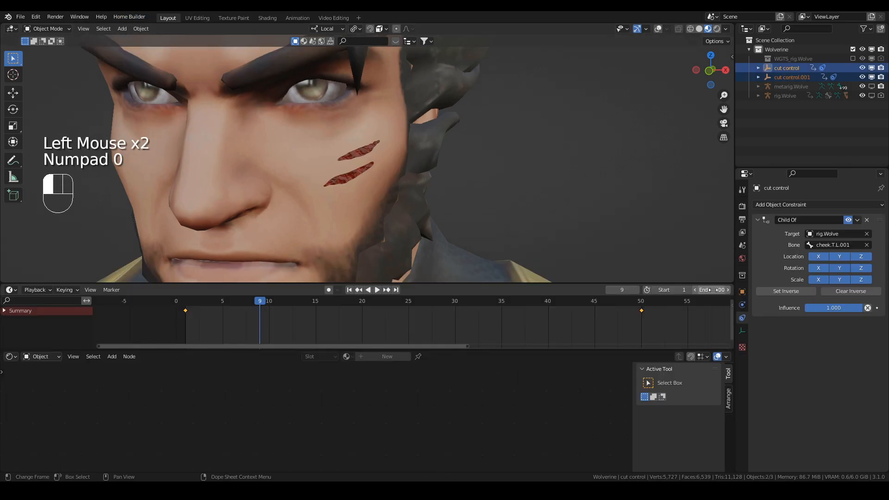
Move the last keyframes of cut control and cut control.001 to frame 100
scroll(641, 309, "down", 2)
middle_click_drag(641, 309, 430, 329)
left_click_drag(431, 328, 424, 307)
scroll(532, 323, "down", 2)
middle_click_drag(532, 324, 508, 331)
key("g")
right_click(509, 330)
key("g")
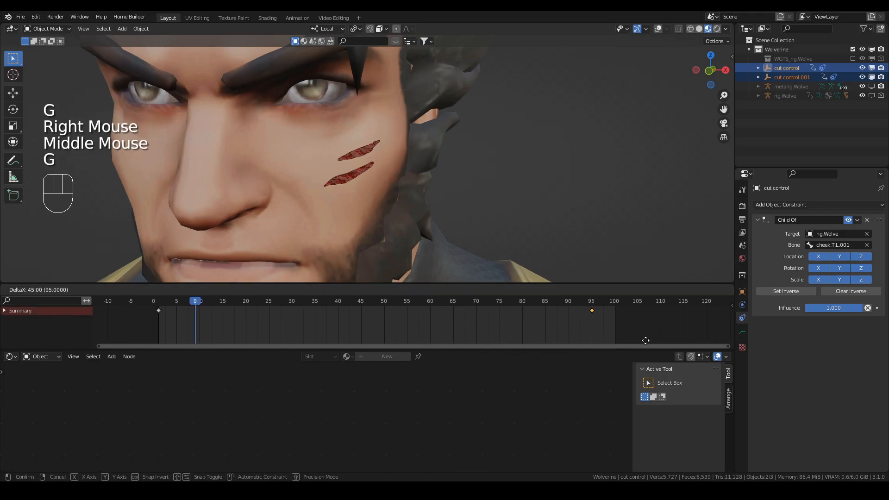
left_click(652, 341)
Set all keyframes of both cut controls to Bezier interpolation and play the animation to check the cuts
key("a")
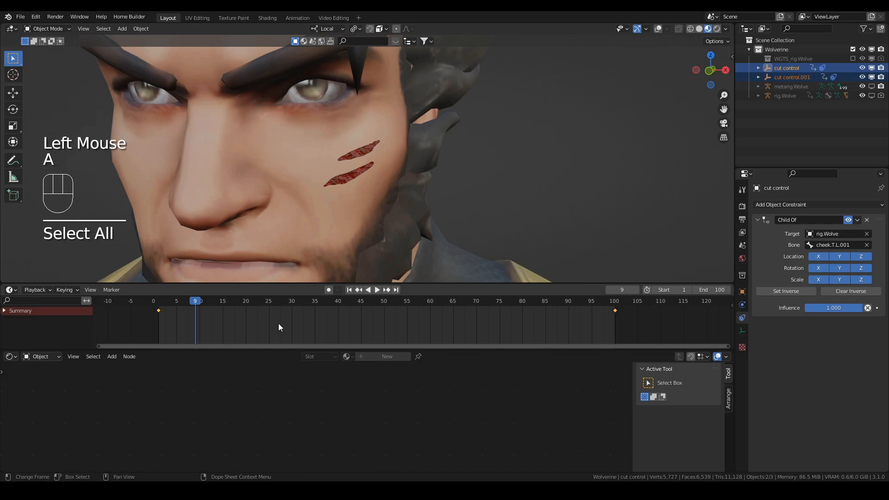
key("t")
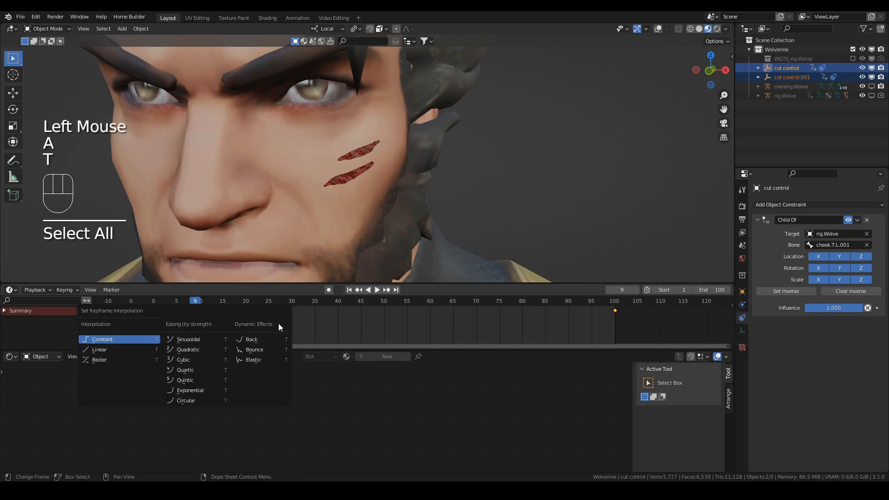
left_click(129, 357)
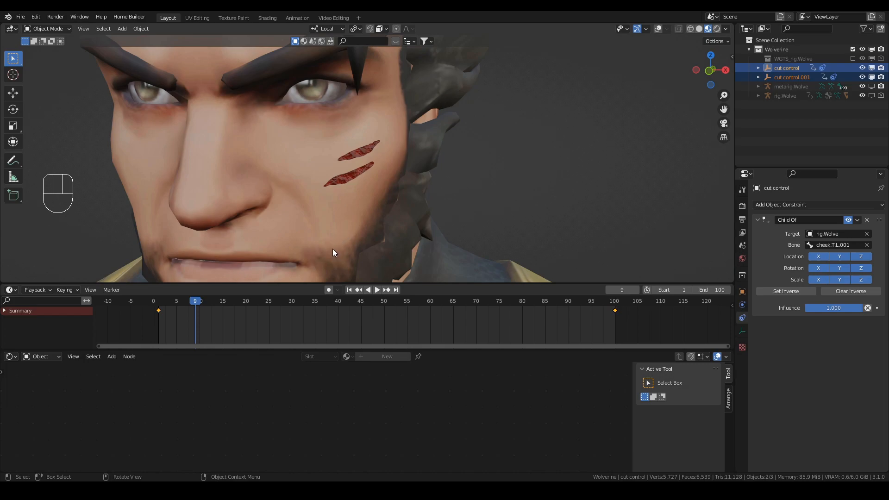
key("space")
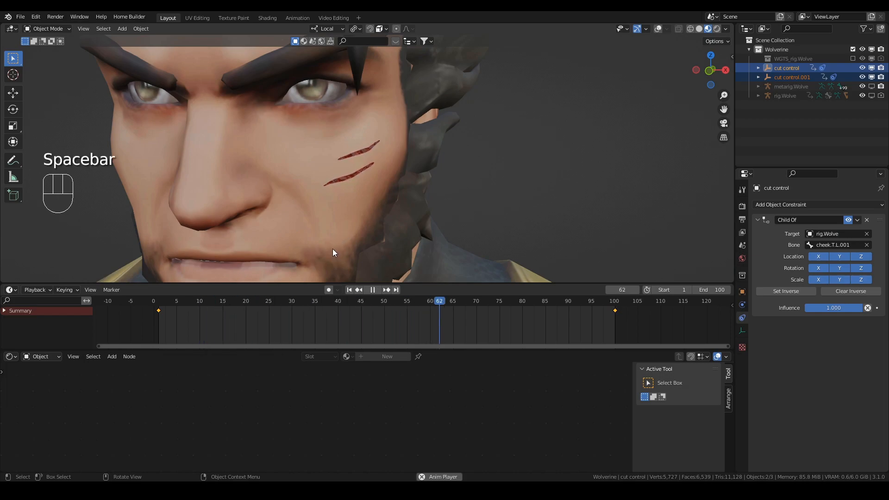
key("space")
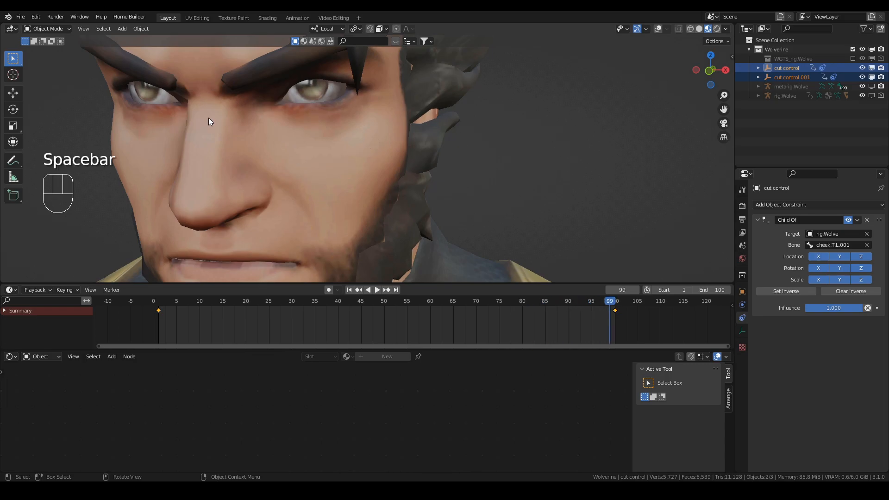
Select the wolverine mesh and bring its face skin material's bump nodes into view
left_click(367, 188)
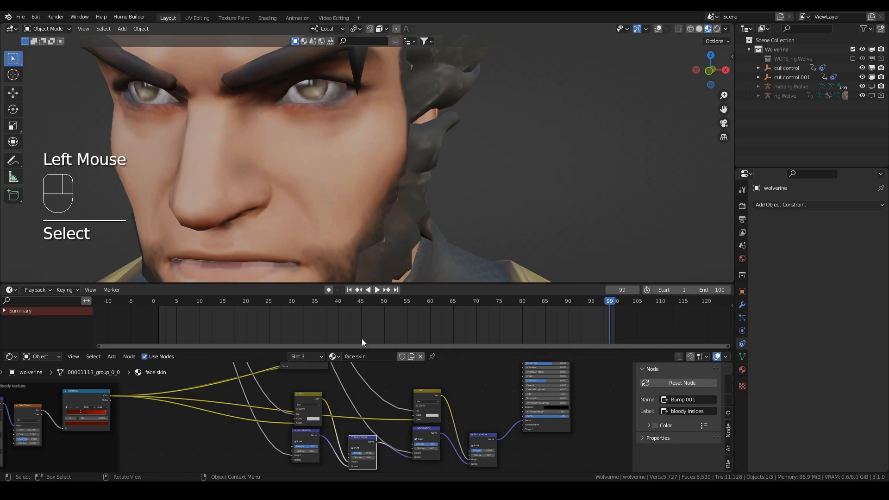
scroll(373, 404, "down", 3)
middle_click_drag(373, 403, 374, 378)
scroll(343, 423, "up", 2)
scroll(372, 377, "down", 1)
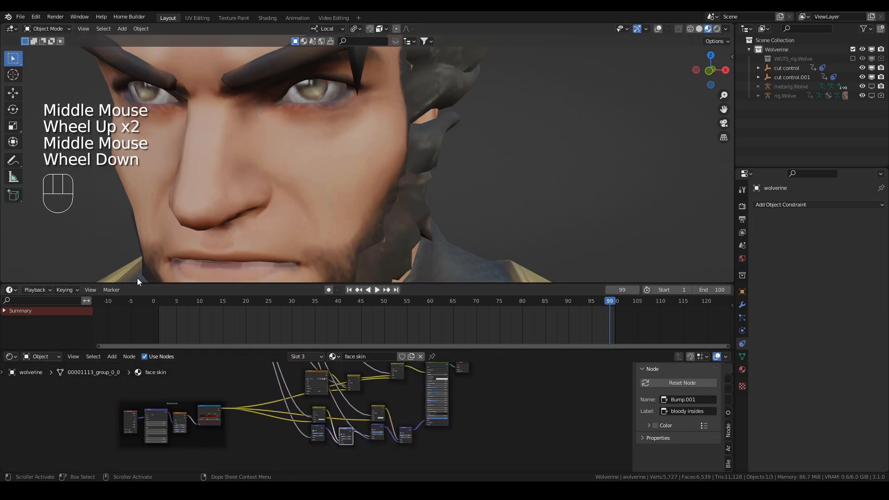
Merge the timeline area into the 3D viewport and enlarge the node editor below it
left_click_drag(2, 280, 28, 319)
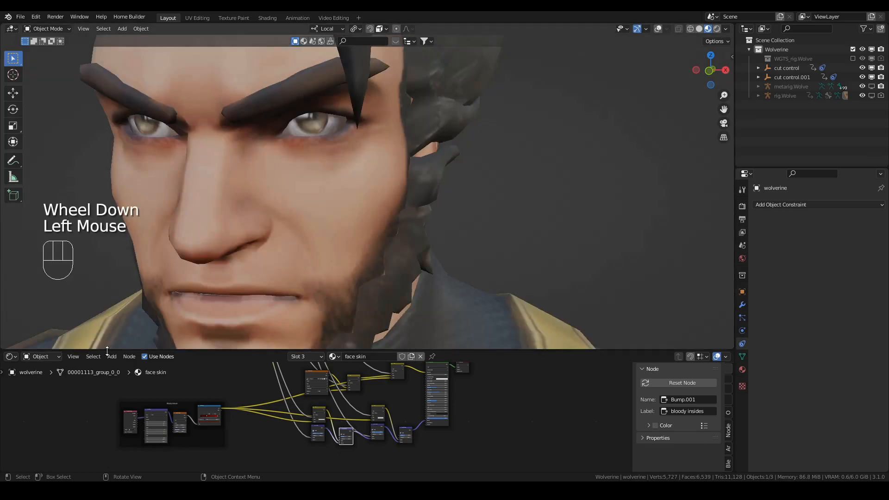
left_click_drag(134, 350, 141, 268)
scroll(248, 360, "down", 2)
middle_click_drag(249, 360, 296, 410)
scroll(296, 372, "up", 1)
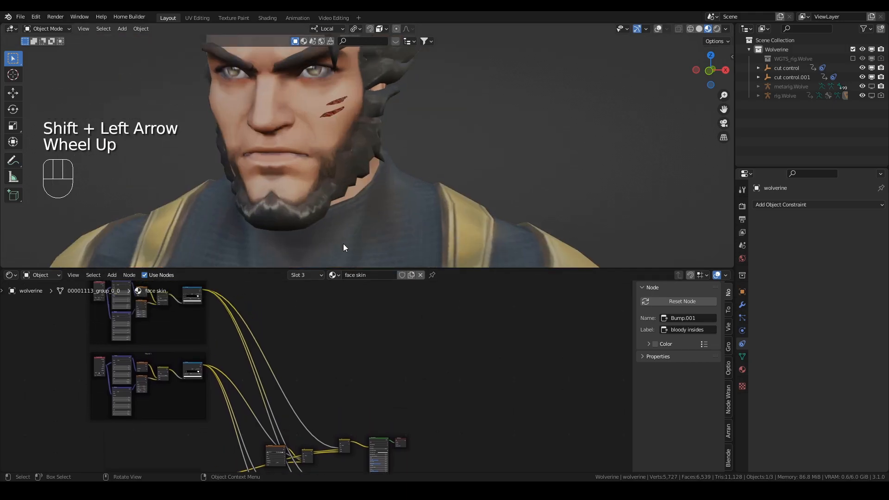
Open the wolverine mesh's clothes material in the node editor and frame its nodes, with the character's chest in view
scroll(347, 244, "down", 2)
middle_click_drag(346, 244, 323, 224, "shift")
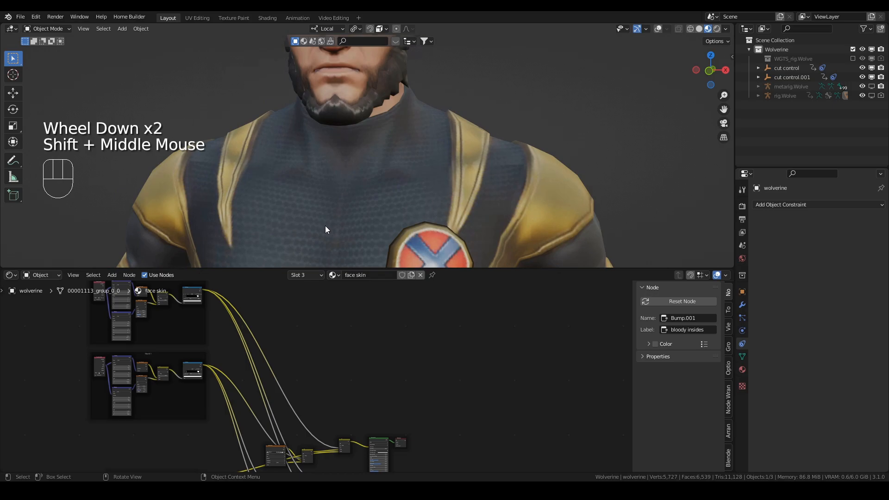
scroll(324, 226, "down", 2)
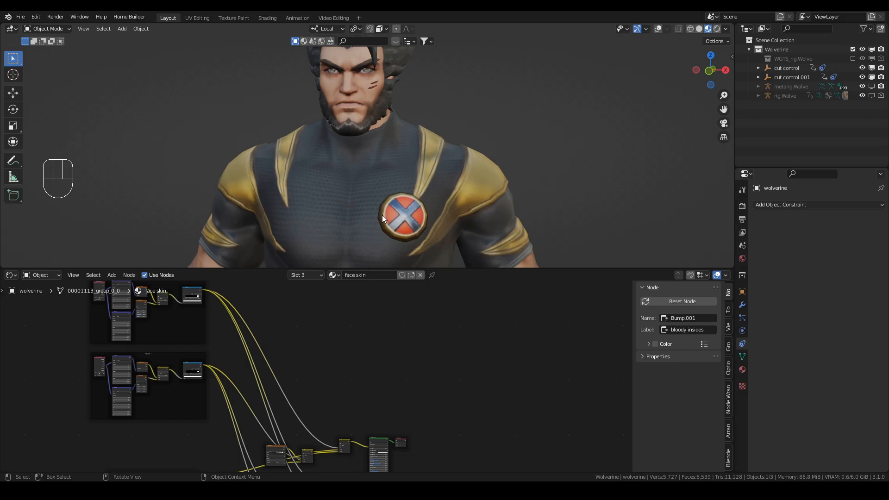
left_click(742, 369)
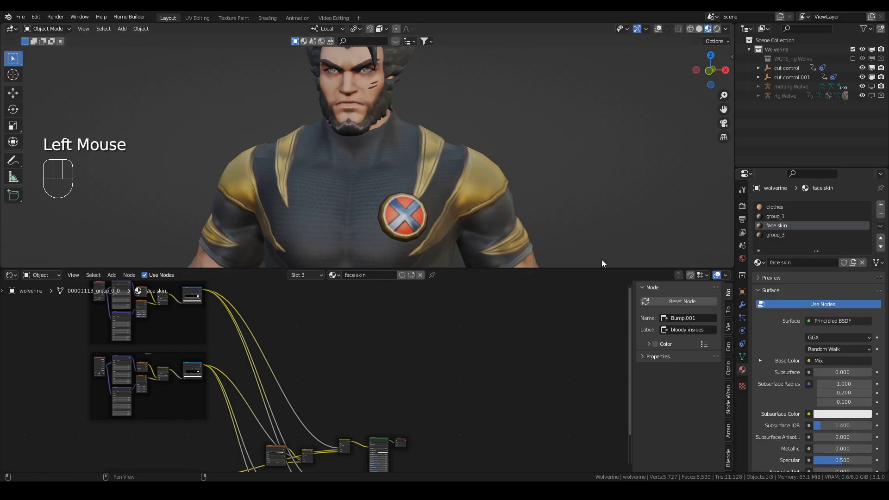
left_click(774, 206)
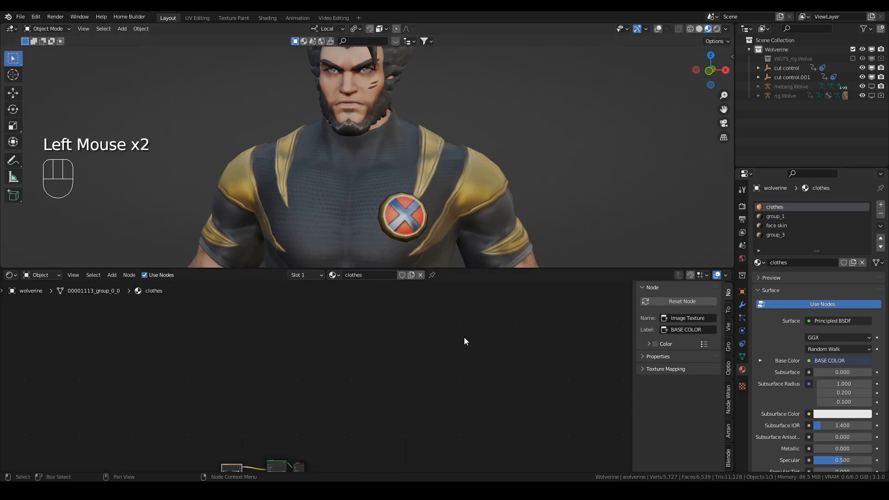
key("a")
key("KP_Decimal")
scroll(382, 347, "up", 2)
middle_click_drag(382, 347, 271, 383)
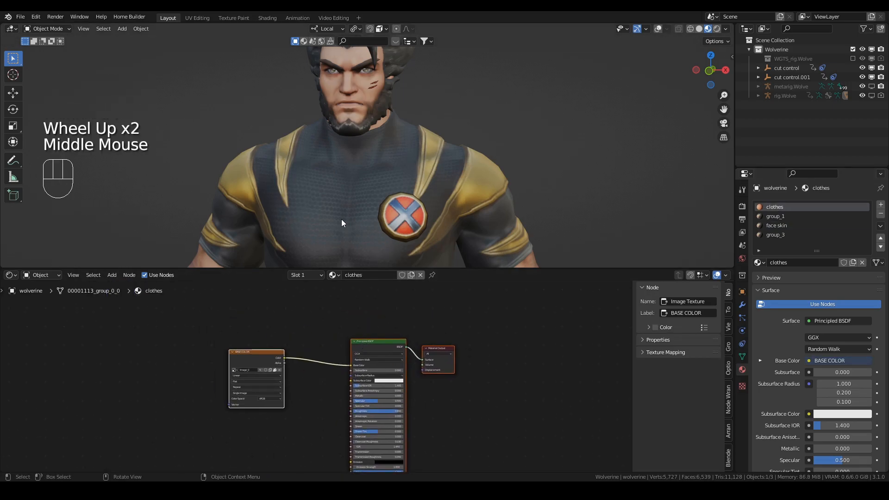
Put the wolverine mesh into Edit Mode and turn on the viewport overlays
left_click(314, 224)
key("Tab")
right_click(289, 215)
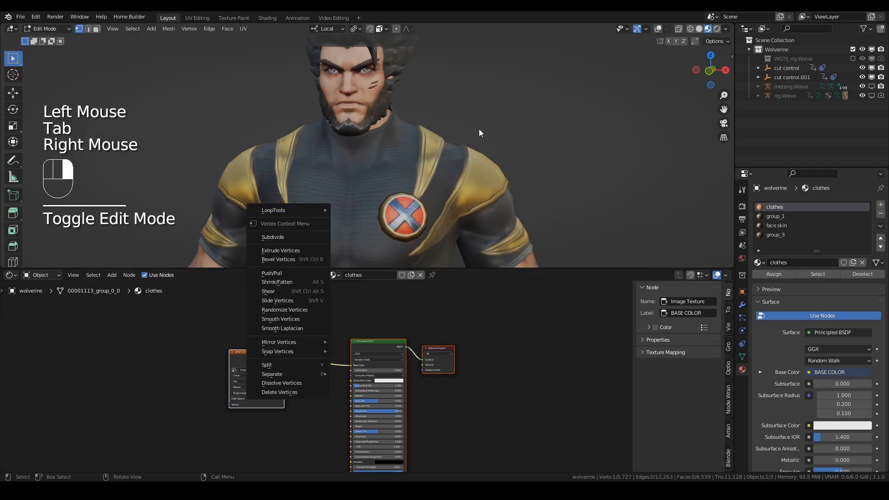
left_click(658, 29)
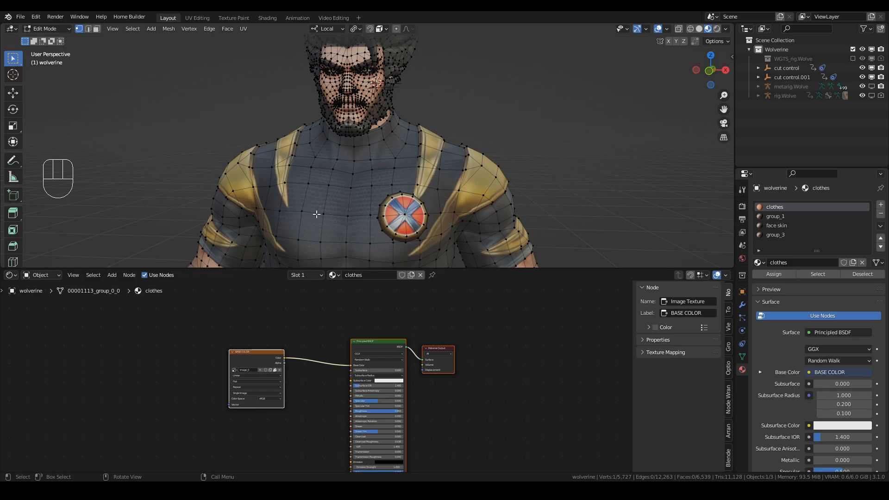
Snap the 3D cursor to a vertex on the character's right chest and return to Object Mode
left_click(299, 236)
key("shift+s")
key("Escape")
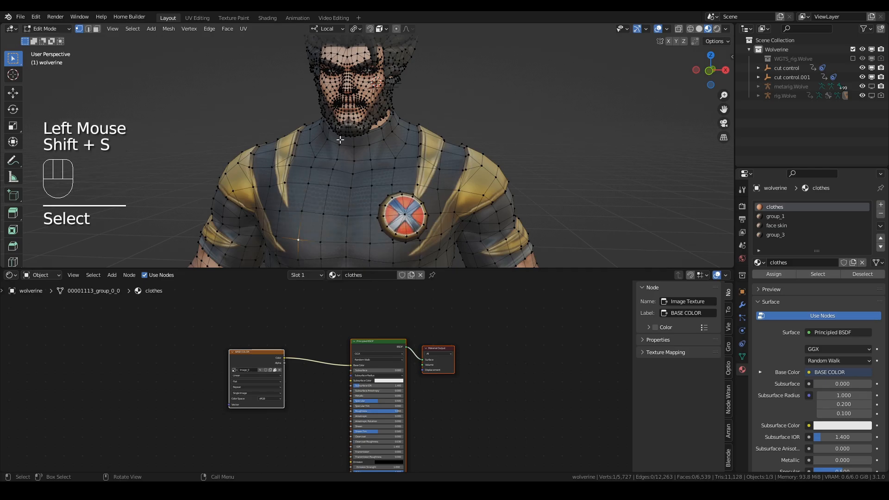
left_click(302, 211)
key("shift+s")
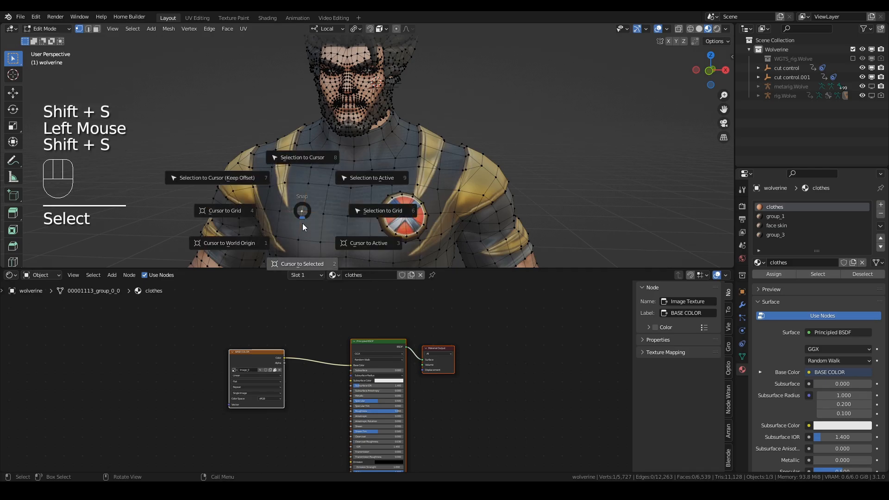
left_click(305, 261)
key("Tab")
Add a plain axes empty at the 3D cursor, scale it down to roughly chest size and apply its transform
key("shift+a")
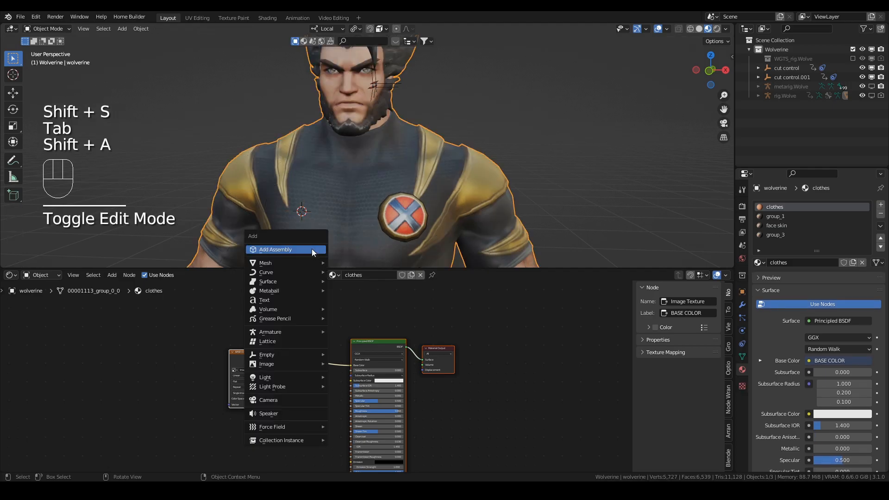
left_click(352, 354)
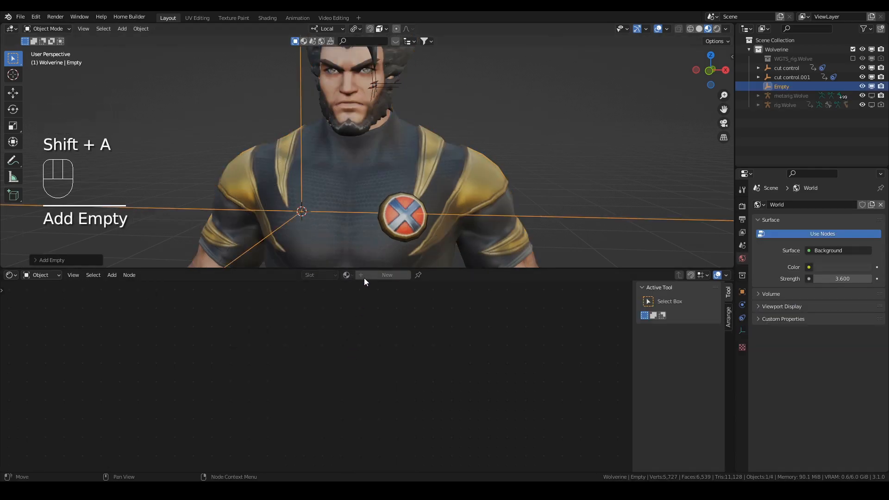
key("s")
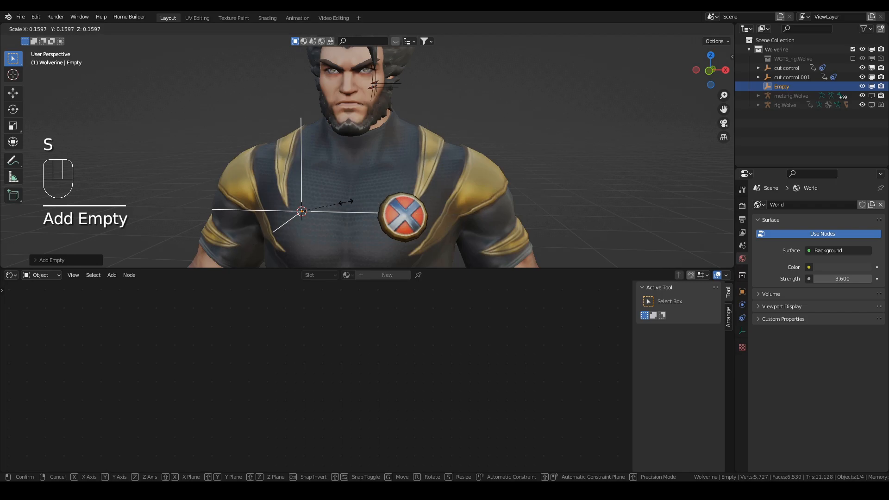
left_click(339, 201, "ctrl")
key("ctrl+a")
left_click(334, 204)
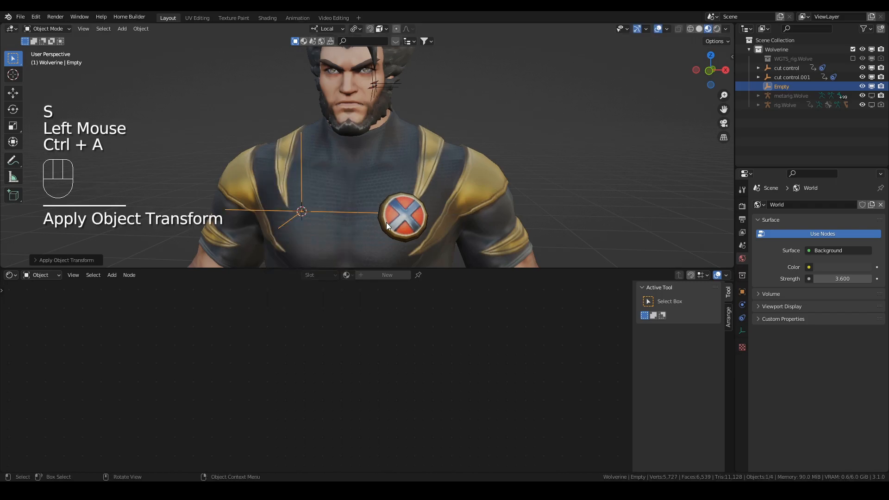
Rename the new chest empty as clothes rip and reselect the wolverine mesh
left_click(742, 317)
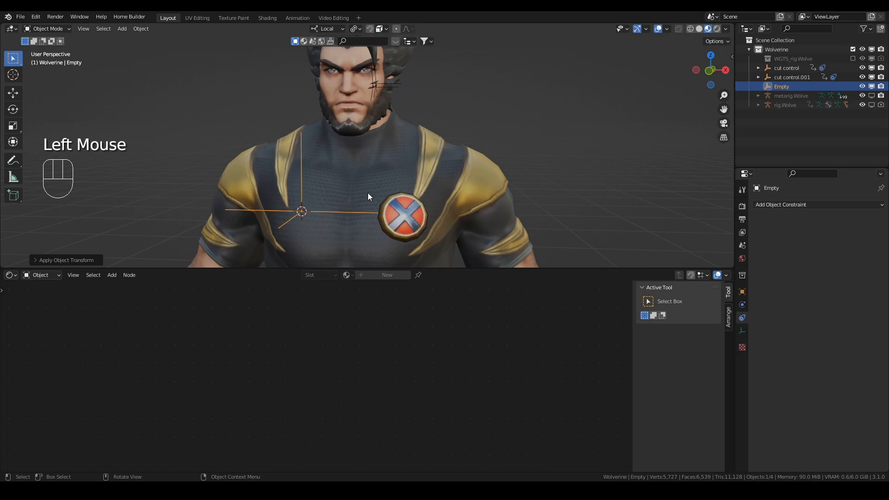
left_click(319, 193)
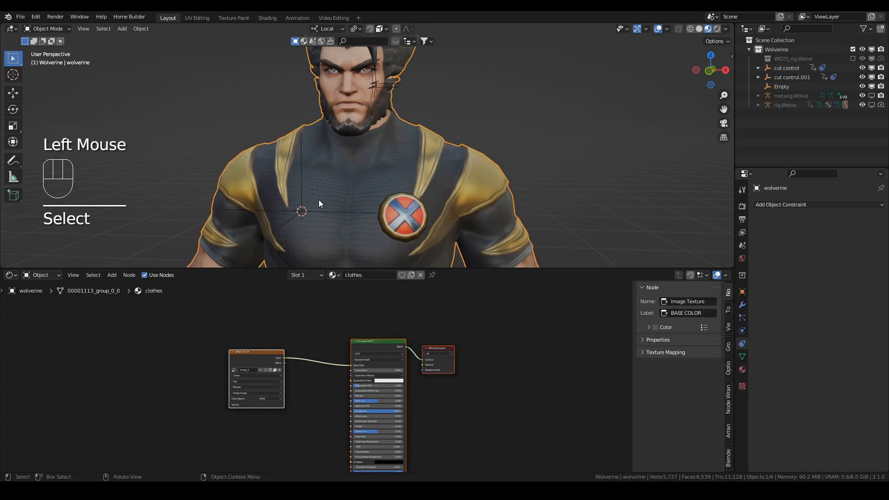
left_click(301, 185)
left_click(302, 185)
left_click(301, 182)
left_click(302, 179)
key("F2")
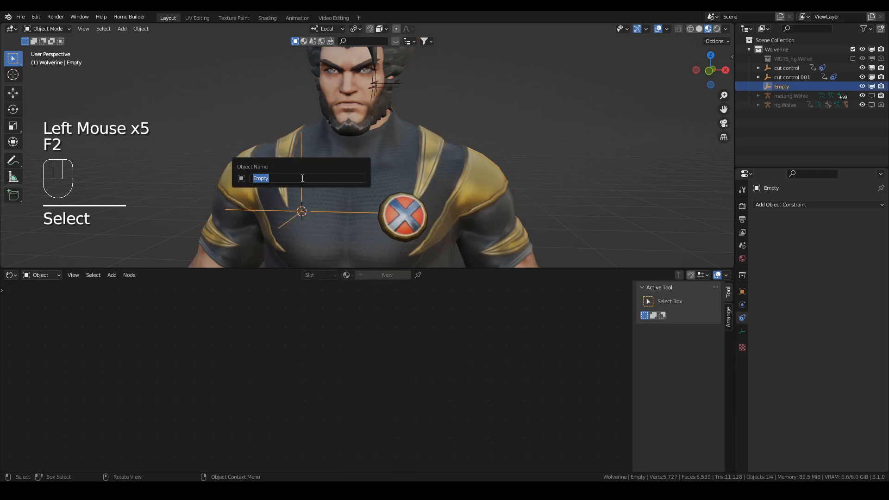
type("clothe")
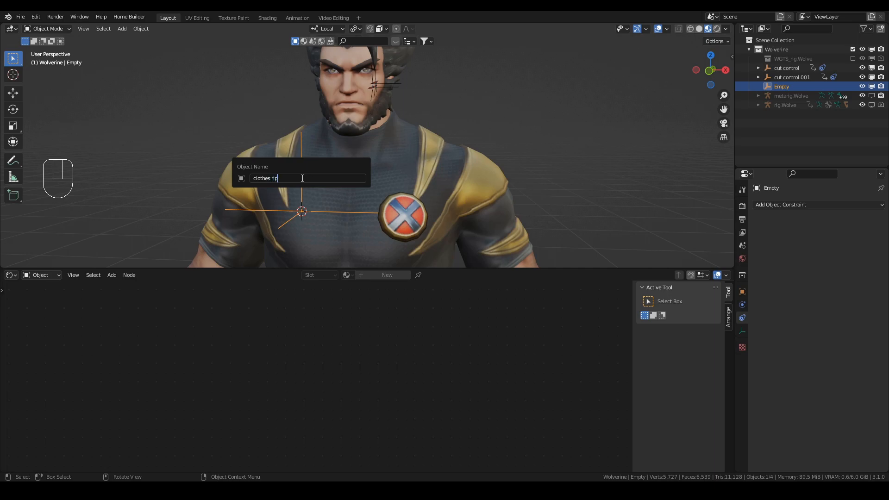
type("s rip")
key("Return")
left_click(313, 186)
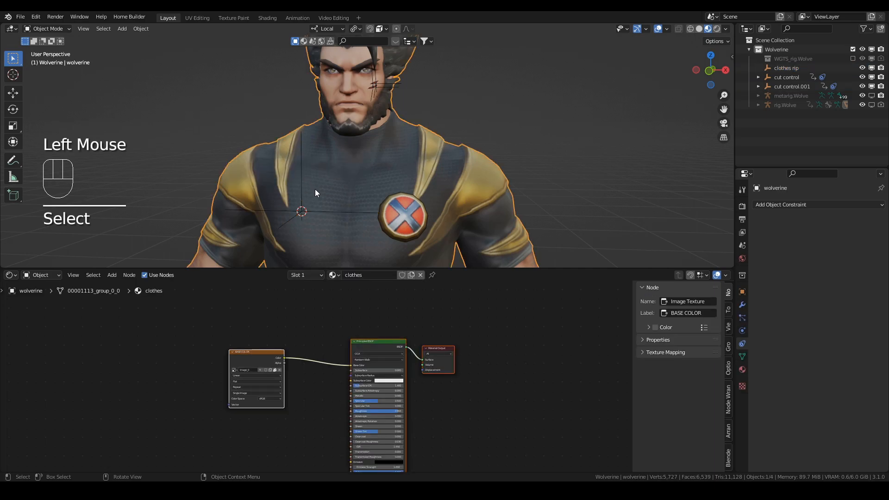
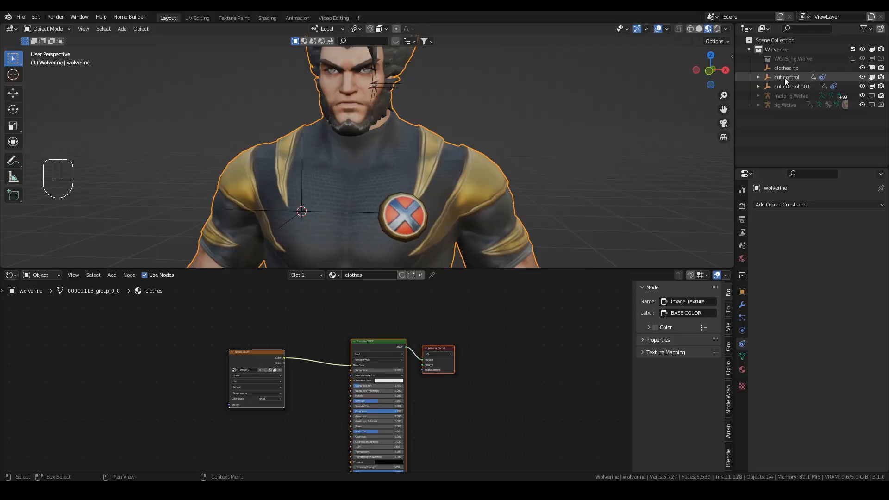
Copy the framed Wound 1 nodes, including the ColorRamp, from the face skin material
left_click(742, 370)
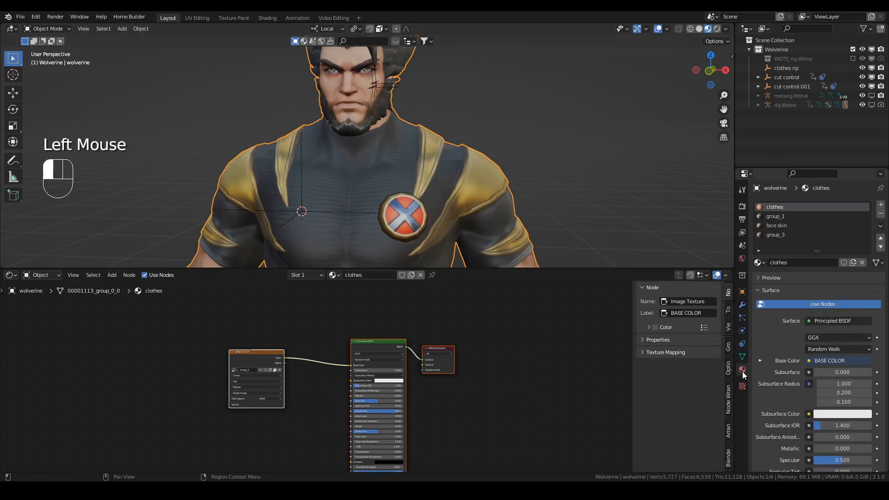
double_click(777, 225)
scroll(422, 367, "down", 3)
middle_click_drag(422, 367, 291, 340)
left_click_drag(184, 306, 349, 356)
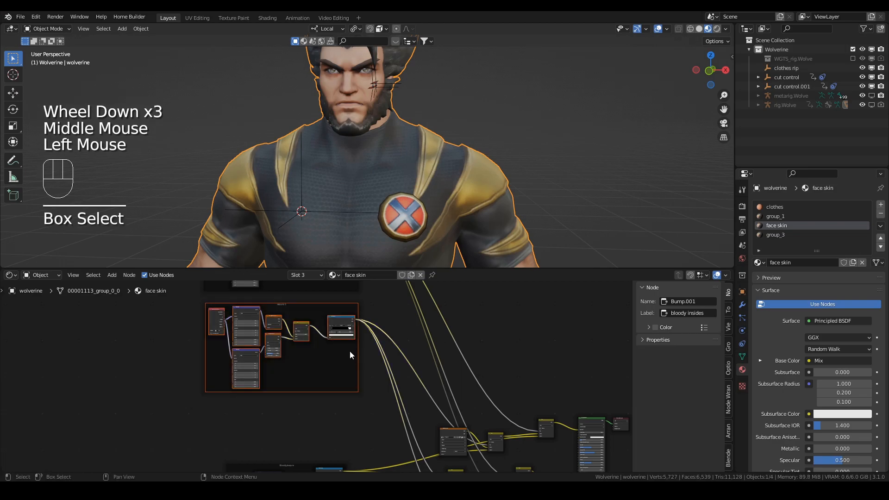
left_click(341, 317, "shift")
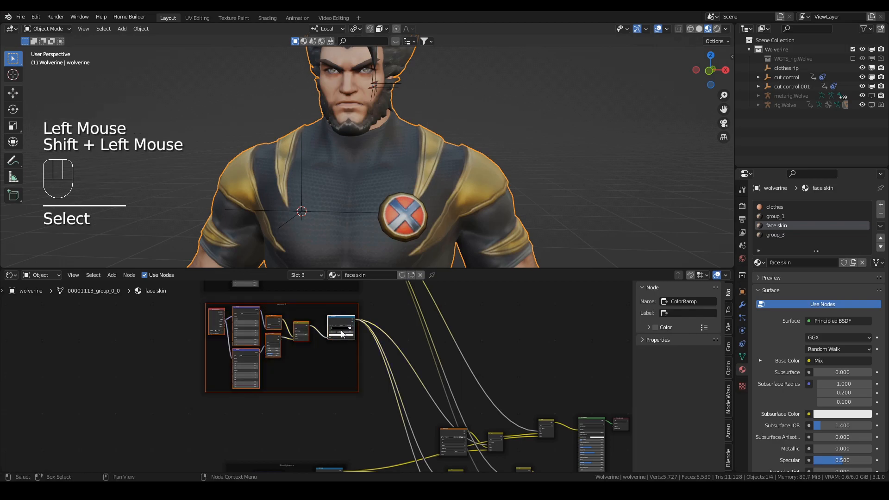
key("ctrl+c")
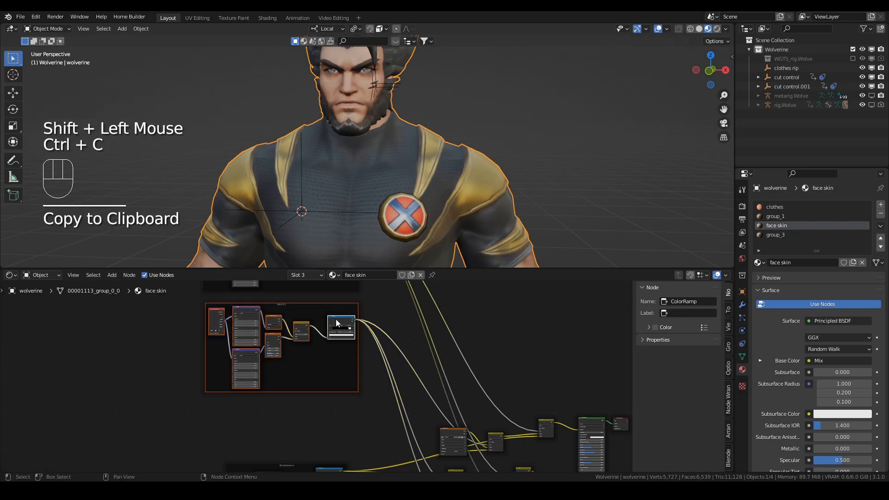
Paste the copied Wound 1 node frame into the clothes material
left_click(778, 206)
scroll(477, 362, "down", 2)
scroll(477, 358, "down", 1)
middle_click_drag(477, 358, 426, 371)
key("ctrl+v")
Move the BASE COLOR image texture node farther from the Principled BSDF to make room between them
scroll(404, 384, "up", 1)
scroll(404, 384, "up", 1)
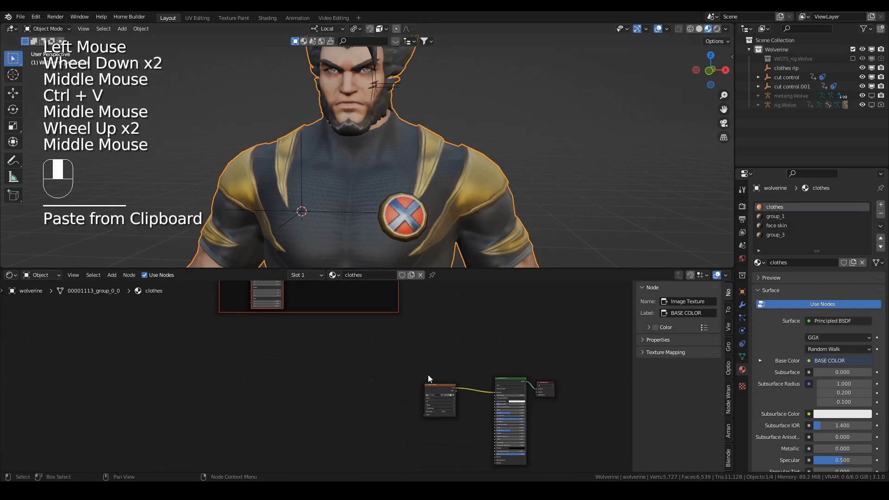
left_click(436, 386)
key("g")
scroll(338, 392, "down", 1)
Set the pasted Texture Coordinate node's object to clothes rip
middle_click_drag(338, 392, 335, 352)
scroll(368, 362, "up", 5)
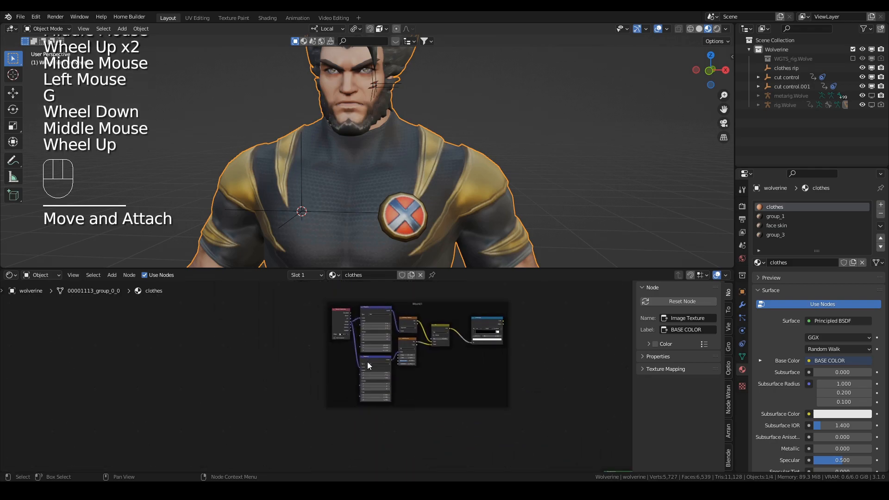
middle_click_drag(379, 324, 369, 362)
scroll(369, 362, "up", 2)
left_click(394, 331)
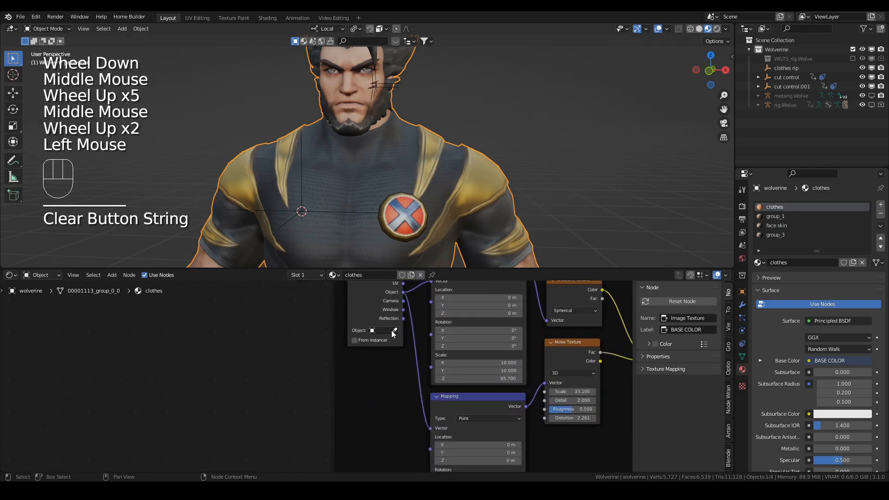
left_click(384, 330)
type("cloth")
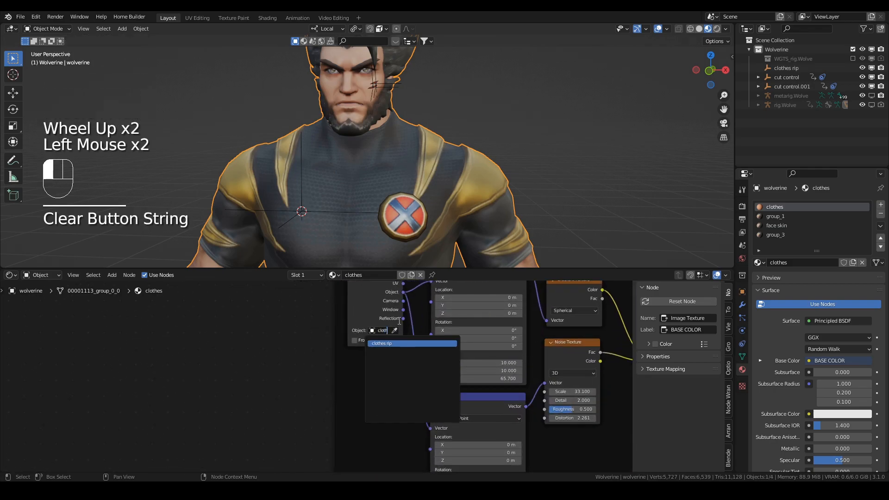
left_click(403, 343)
scroll(442, 356, "down", 5)
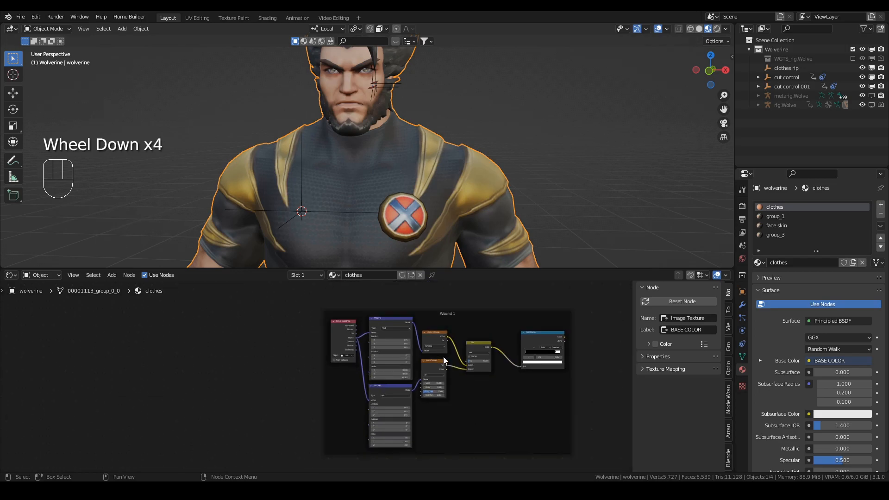
Select the whole Wound 1 frame with its nodes and move it closer to the clothes shader nodes
middle_click_drag(478, 384, 348, 352)
scroll(348, 352, "down", 2)
left_click(216, 314)
left_click_drag(216, 315, 366, 384)
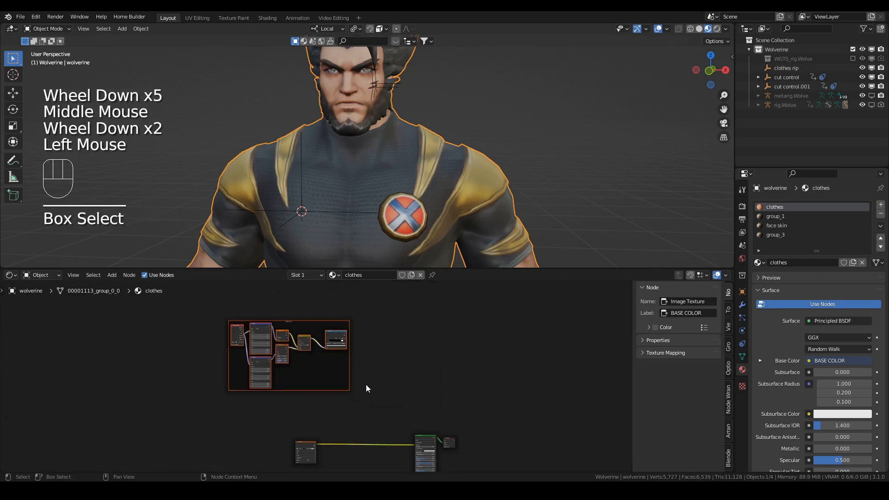
key("g")
scroll(351, 415, "up", 2)
middle_click_drag(351, 415, 356, 340)
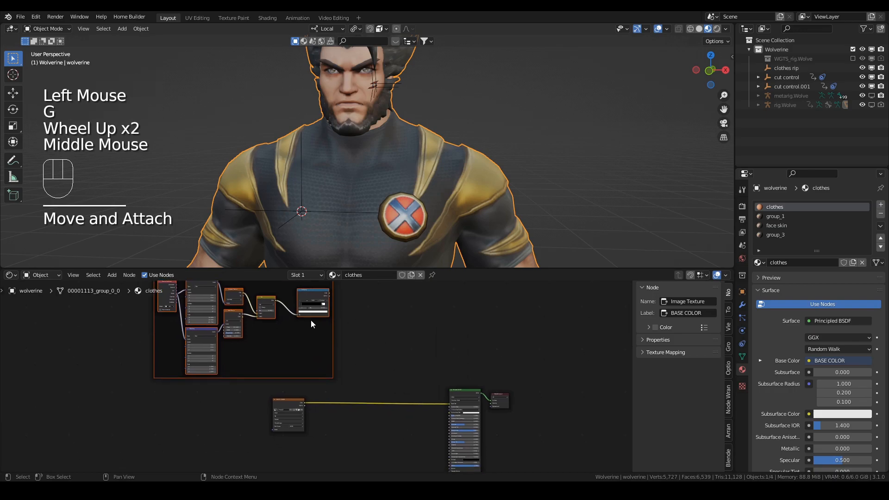
Insert a MixRGB node between the BASE COLOR texture and the Principled BSDF, and link the ColorRamp's color to its Fac
key("shift+a")
left_click(386, 361)
type("mix")
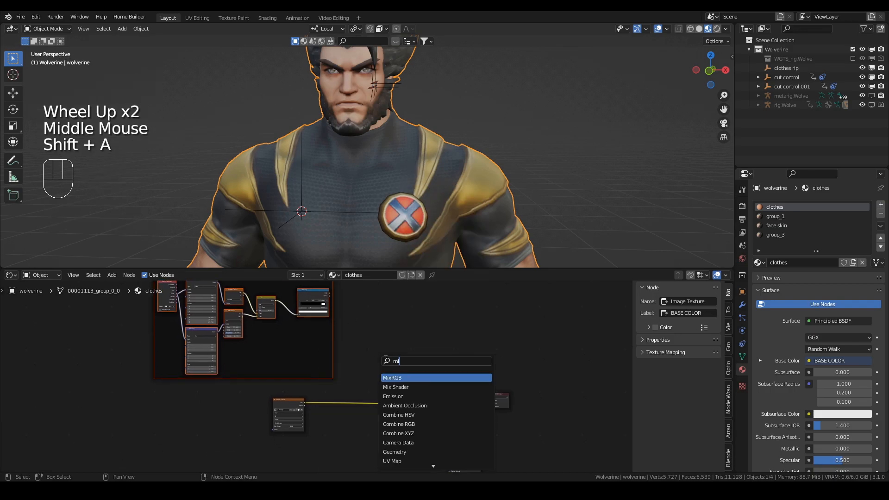
left_click(402, 377)
left_click(402, 399)
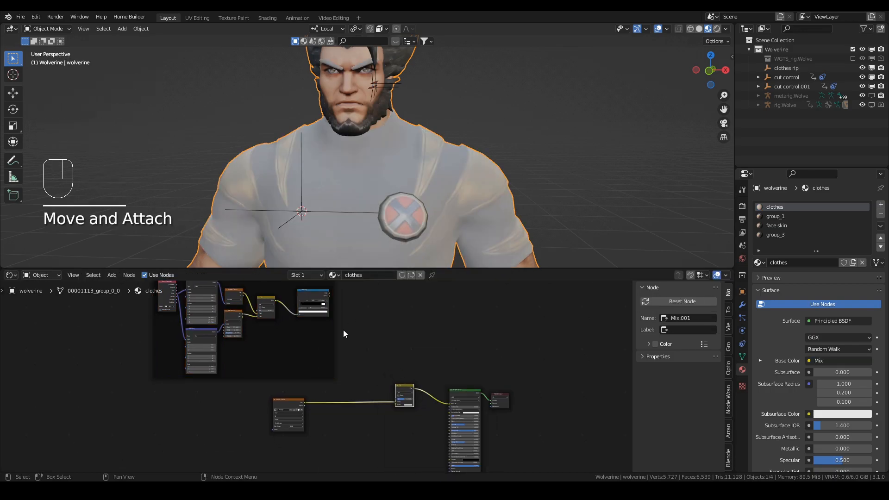
scroll(371, 365, "up", 3)
left_click_drag(382, 318, 489, 417)
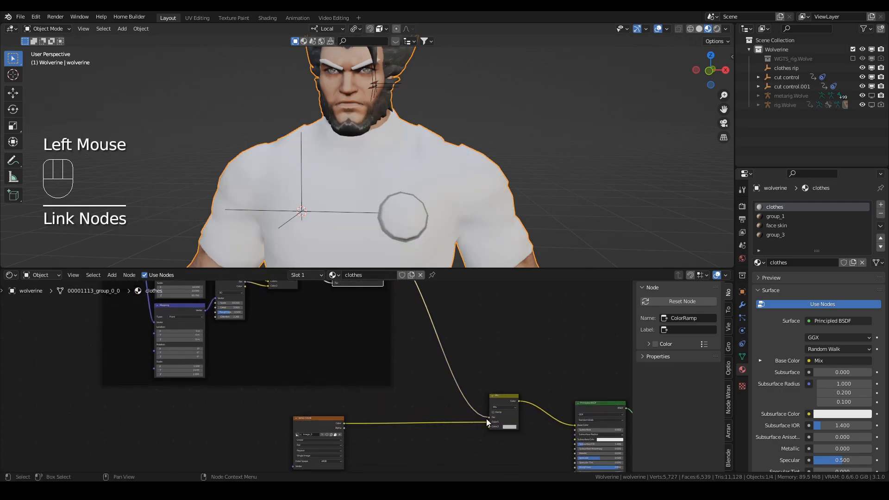
Bring the rip on the chest close up and hide the viewport overlays
scroll(337, 235, "up", 2)
middle_click_drag(331, 234, 404, 180, "shift")
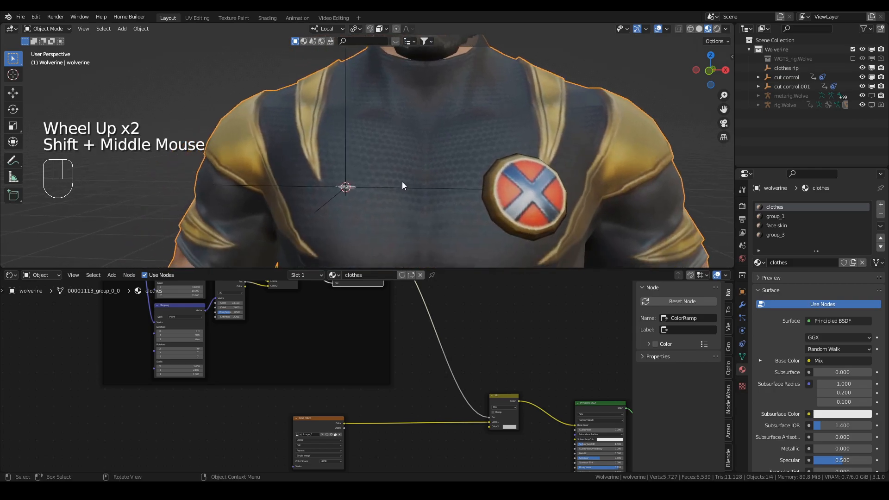
scroll(404, 181, "up", 1)
left_click(657, 29)
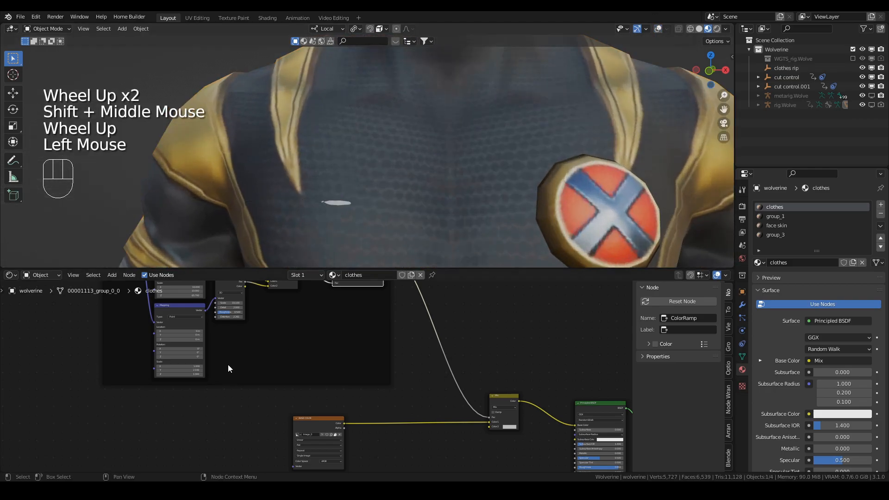
Set the scale of the Mapping node feeding the Gradient Texture to 2 in X and Y and 22.2 in Z
scroll(227, 365, "down", 1)
middle_click_drag(228, 366, 303, 405)
scroll(319, 376, "up", 2)
scroll(318, 376, "up", 2)
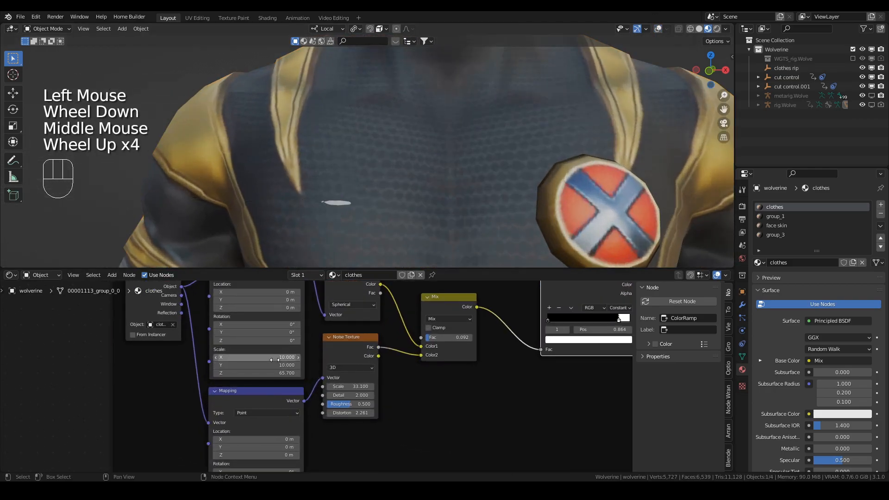
left_click(275, 358)
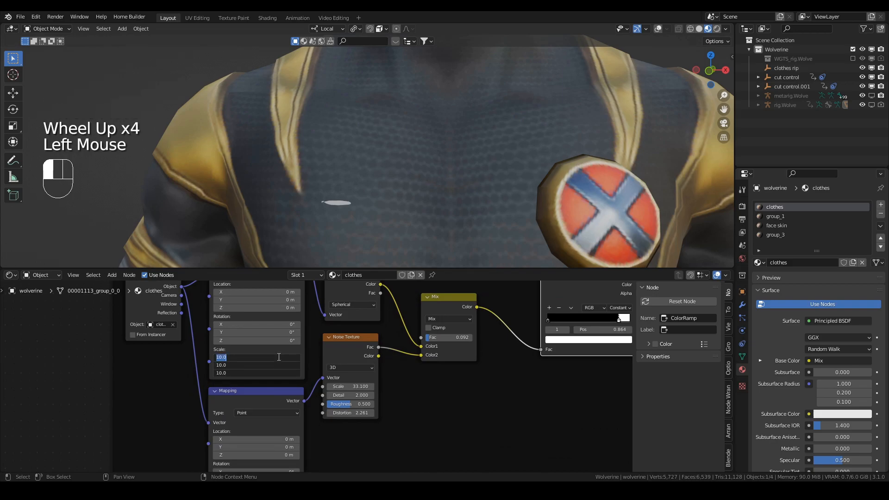
type("5")
key("Return")
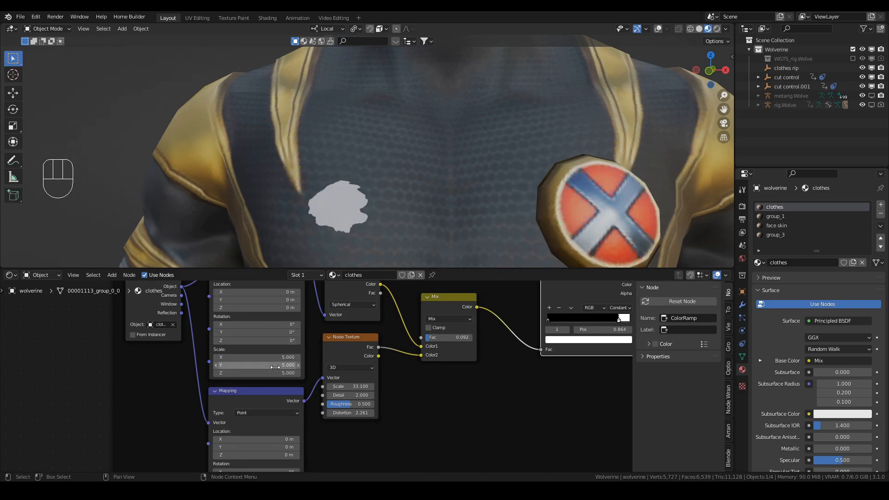
left_click_drag(277, 372, 350, 372)
left_click_drag(265, 357, 266, 366)
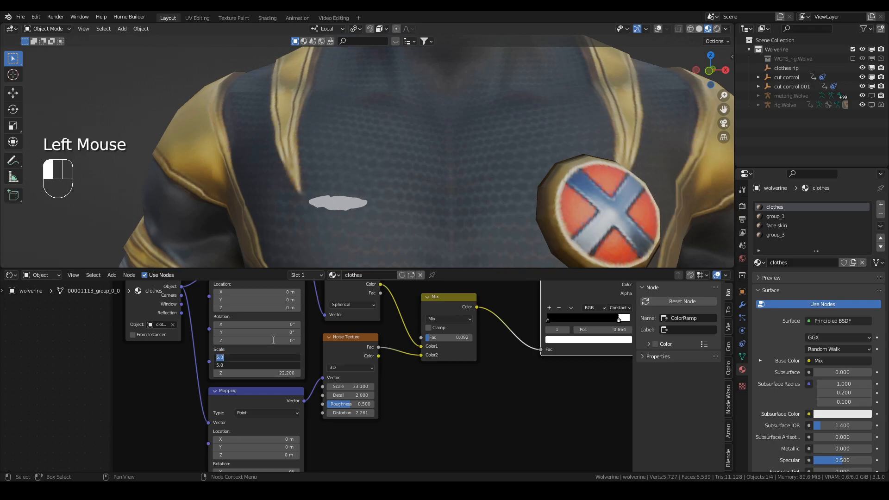
type("2")
key("Return")
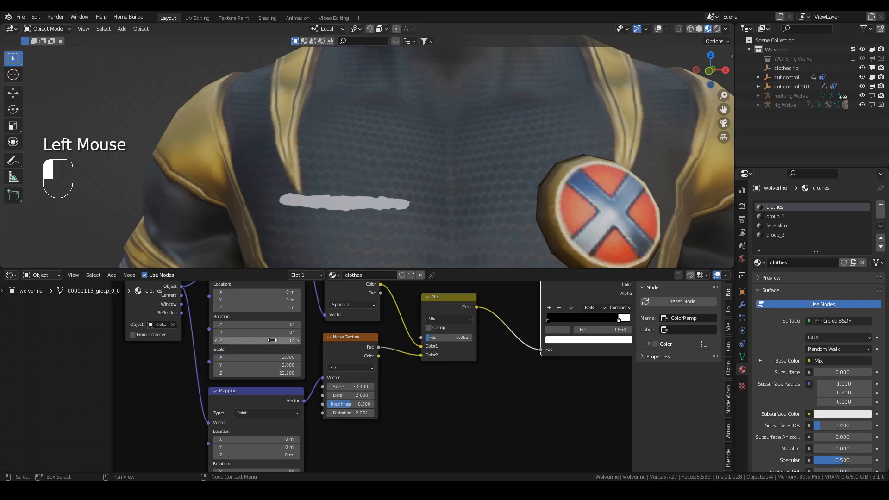
Rotate the clothes rip empty about 16° around its local Y axis and reselect the character model
left_click(785, 68)
key("r")
key("y")
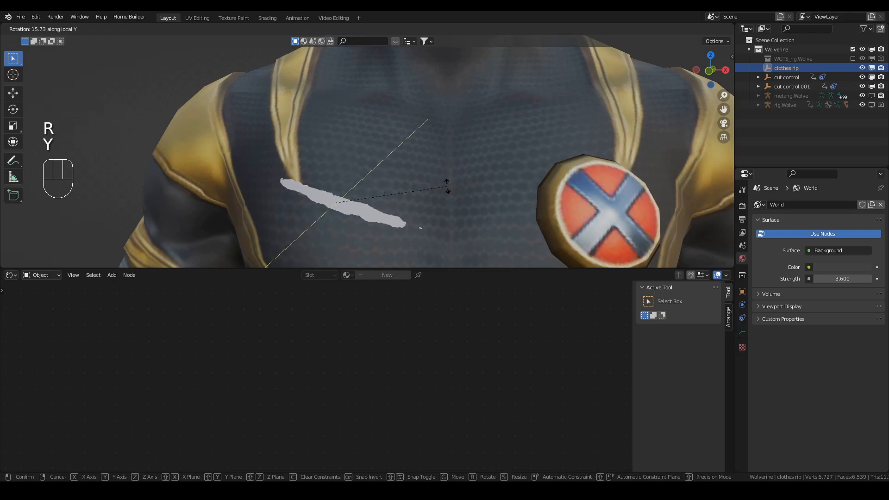
left_click(446, 190)
double_click(360, 190)
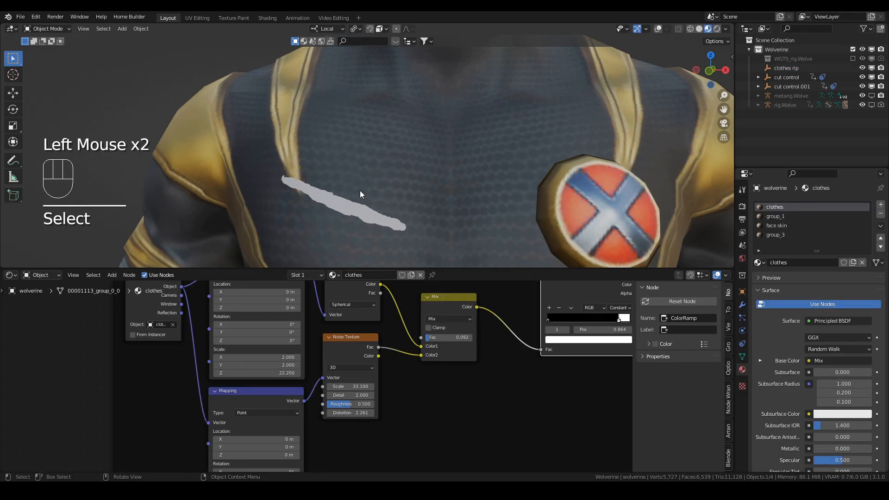
Examine the tilted rip on the chest from different distances and angles
scroll(425, 381, "down", 1)
scroll(440, 389, "down", 2)
middle_click_drag(458, 393, 355, 322)
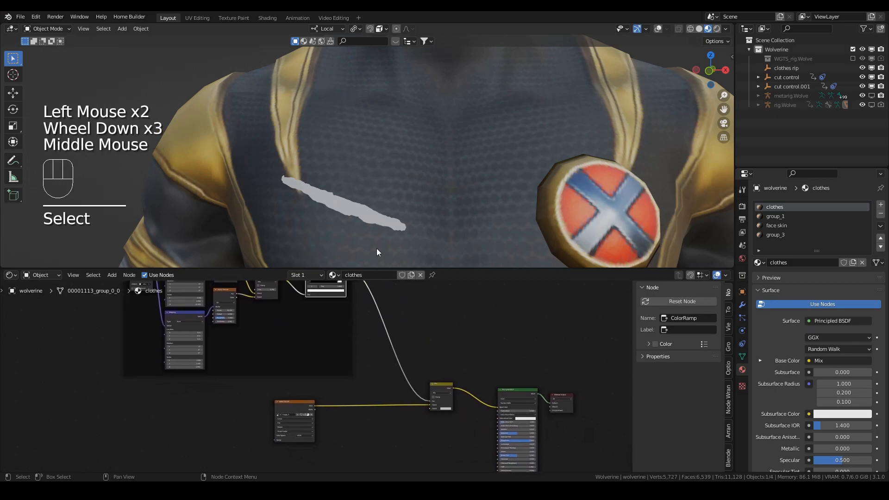
scroll(381, 243, "down", 2)
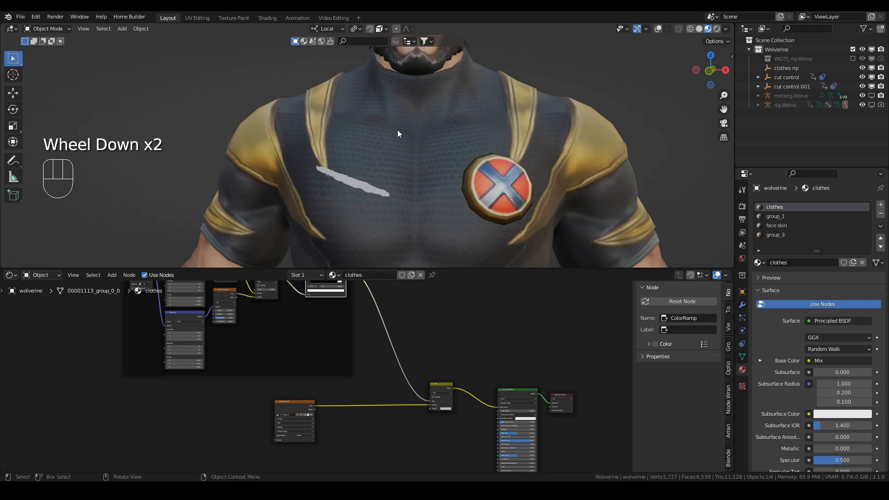
scroll(299, 204, "down", 2)
middle_click_drag(299, 205, 408, 160, "shift")
scroll(390, 107, "up", 3)
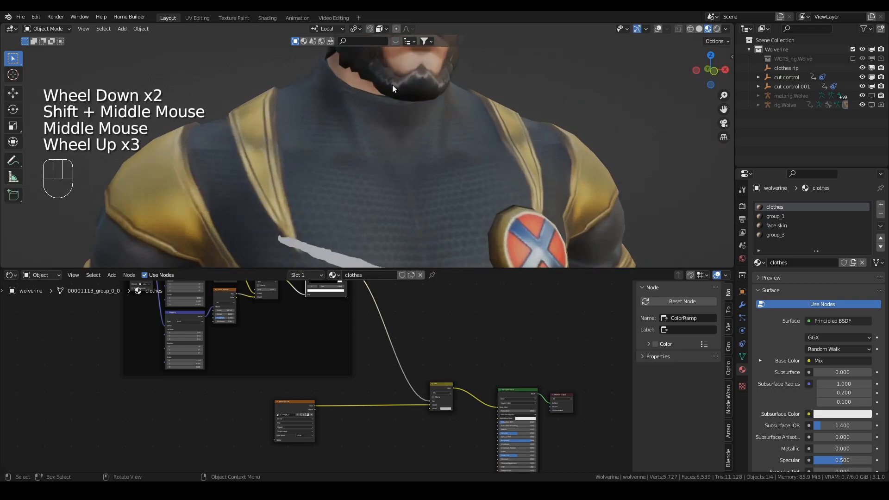
middle_click_drag(393, 85, 384, 164, "shift")
scroll(365, 218, "down", 1)
middle_click_drag(365, 218, 400, 94, "shift")
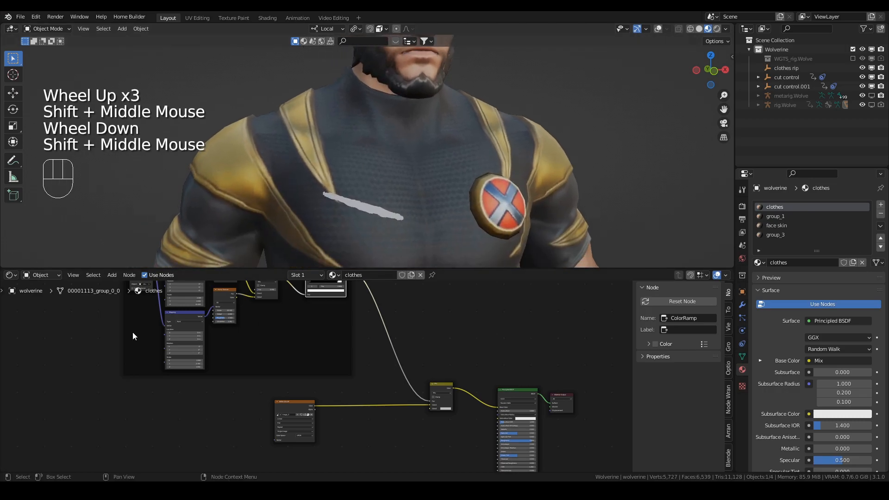
Split the node editor and turn the new area into an Image Editor showing the bare-skin part of Image_0
left_click_drag(2, 276, 204, 301)
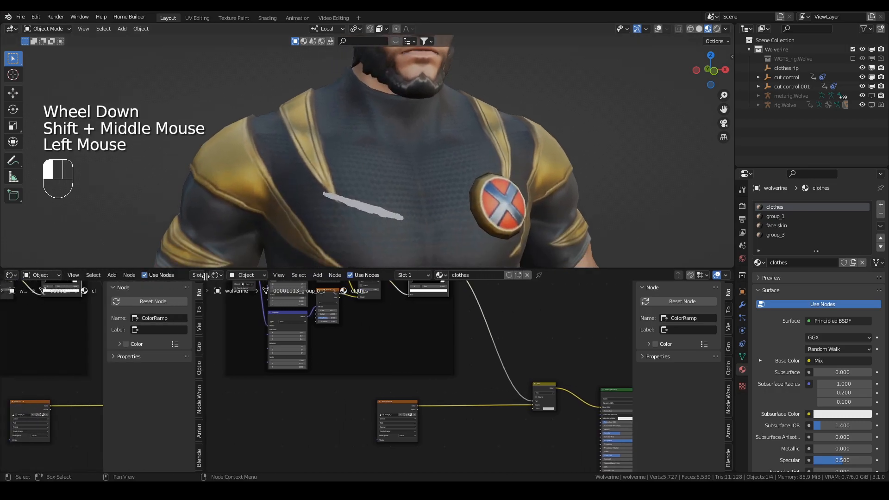
left_click(11, 274)
left_click(33, 312)
scroll(106, 374, "down", 3)
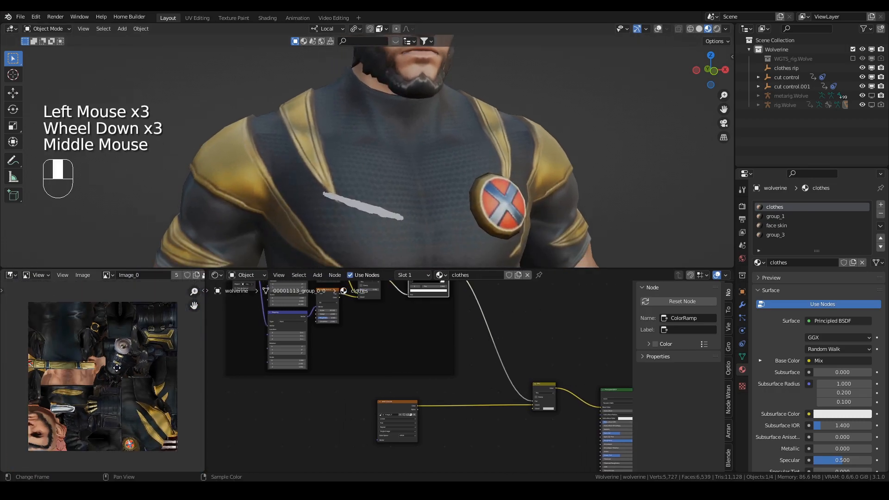
middle_click_drag(105, 374, 118, 357)
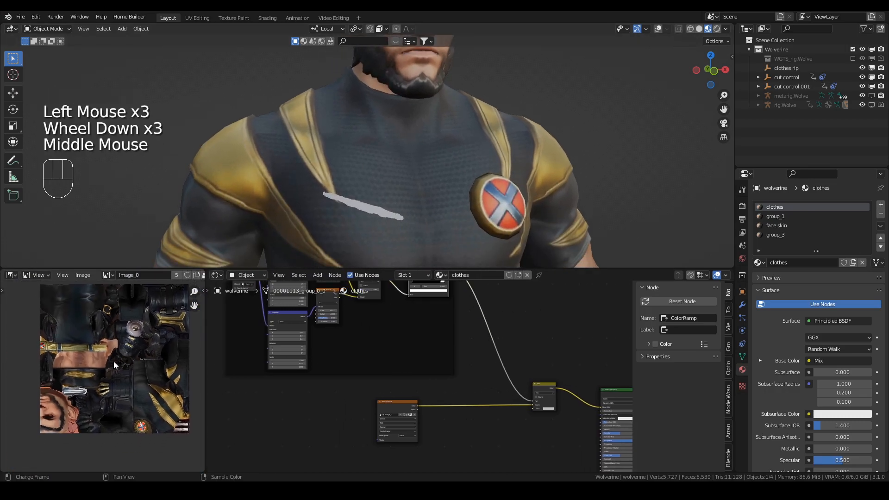
scroll(77, 390, "up", 2)
middle_click_drag(58, 346, 98, 335)
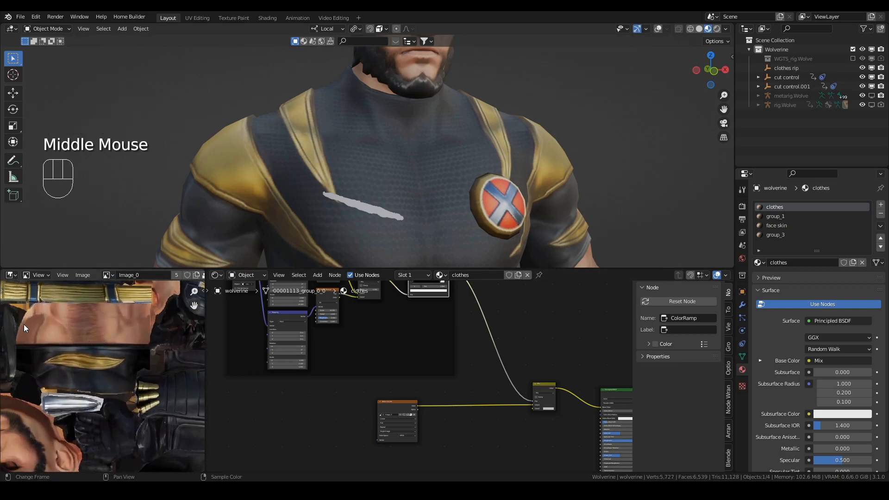
Set the MixRGB node's Color2 to a skin tone sampled from the Image_0 texture, and close the Image Editor area
scroll(452, 404, "up", 3)
middle_click_drag(452, 404, 380, 377)
scroll(395, 388, "up", 1)
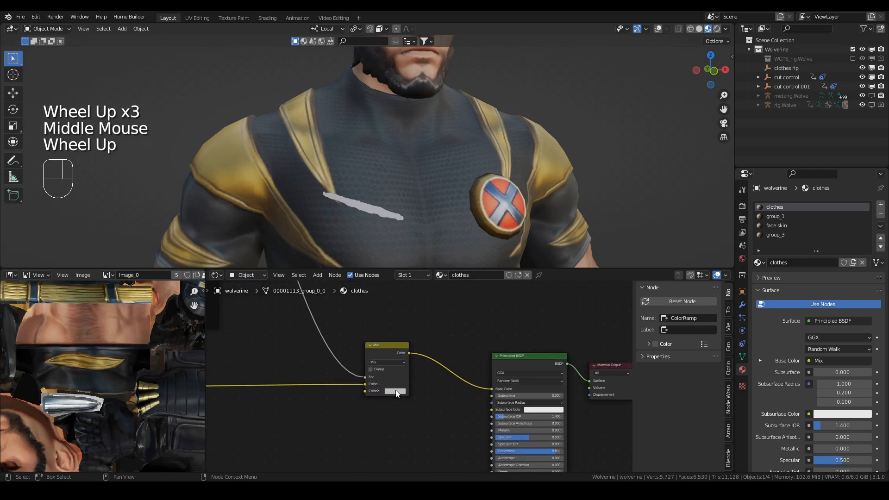
left_click(395, 391)
left_click(438, 363)
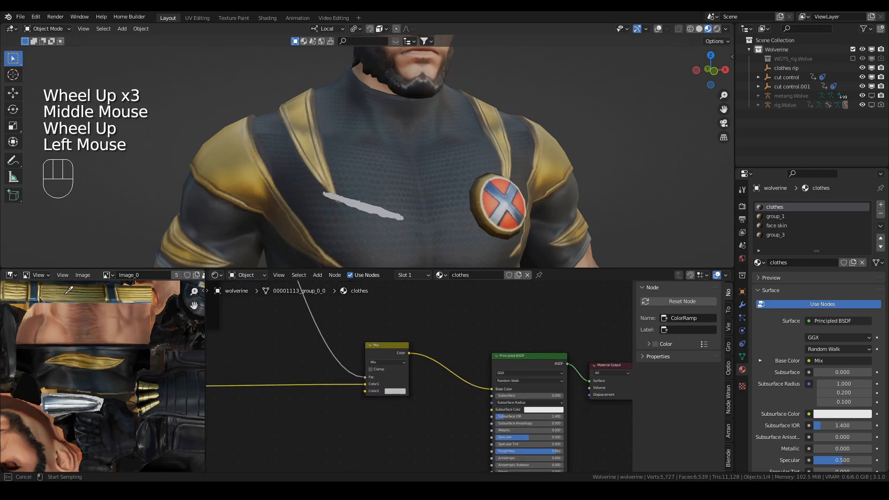
left_click(57, 329)
middle_click_drag(393, 237, 374, 221)
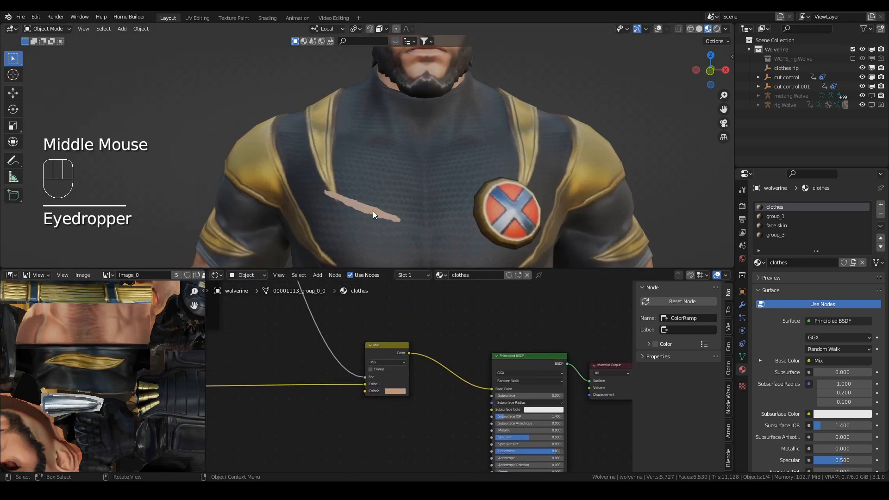
left_click_drag(205, 275, 201, 288)
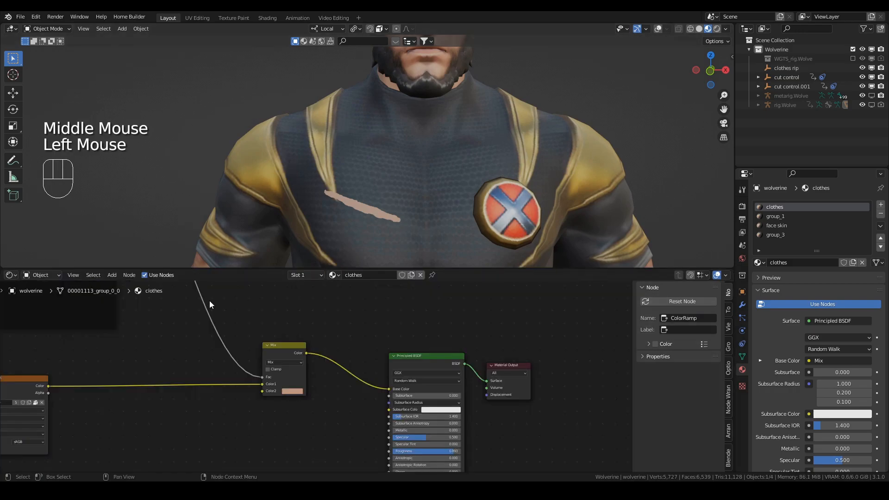
Add a Bump node and place it between the MixRGB node and the lower part of the Principled BSDF
scroll(290, 374, "down", 2)
middle_click_drag(290, 374, 347, 337)
key("shift+a")
left_click(348, 338)
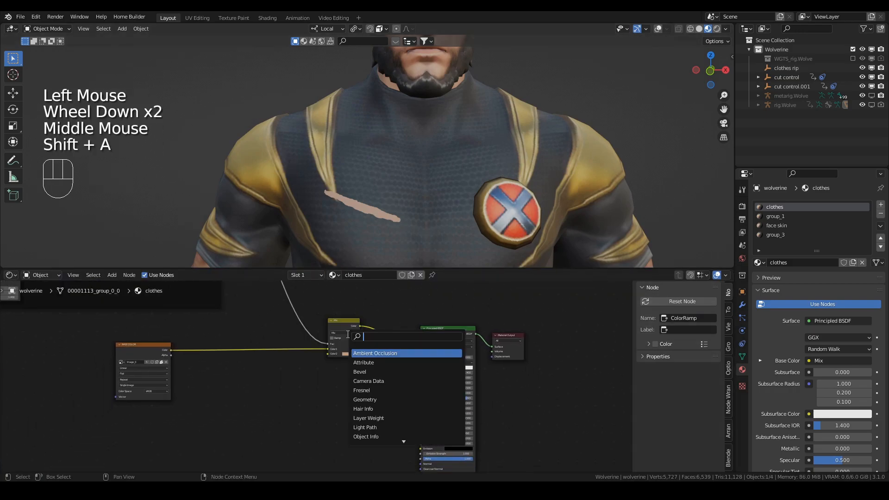
type("bum")
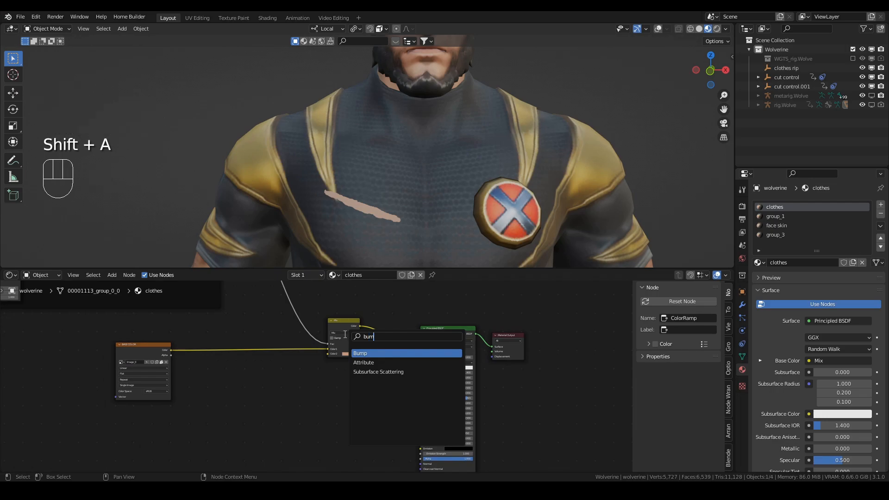
left_click(362, 353)
left_click(359, 420)
scroll(374, 408, "down", 1)
middle_click_drag(374, 408, 433, 462)
scroll(374, 335, "down", 1)
middle_click_drag(375, 333, 382, 324)
left_click(412, 391)
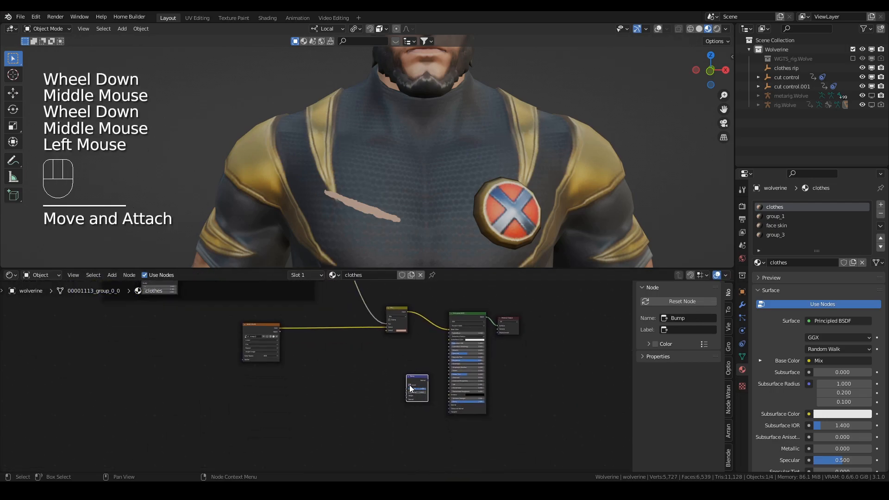
Link the ColorRamp's color to the Bump node's Height and the Bump's Normal to the Principled BSDF's Normal
scroll(411, 391, "down", 2)
middle_click_drag(324, 278, 342, 317)
left_click_drag(341, 318, 446, 412)
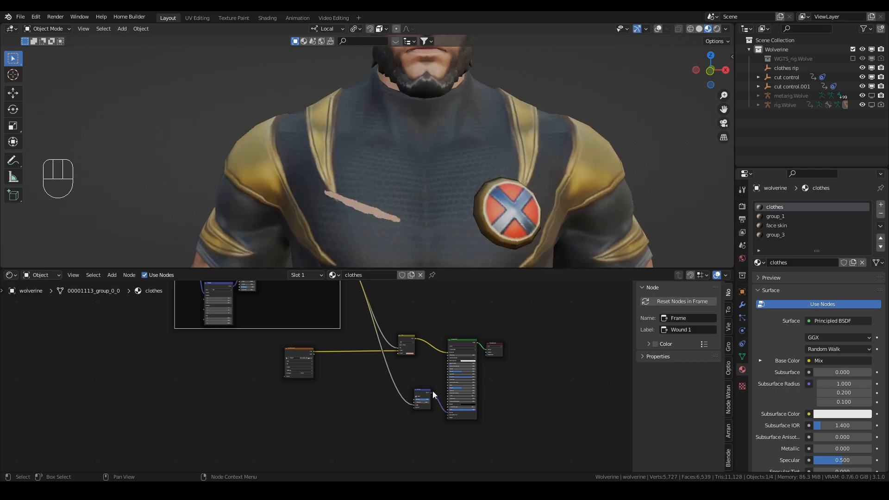
Set the Fac of the Mix node inside the Wound 1 frame to 0.133 to roughen the rip's edges
scroll(397, 235, "up", 3)
scroll(397, 234, "up", 2, "shift")
middle_click_drag(397, 234, 397, 197, "shift")
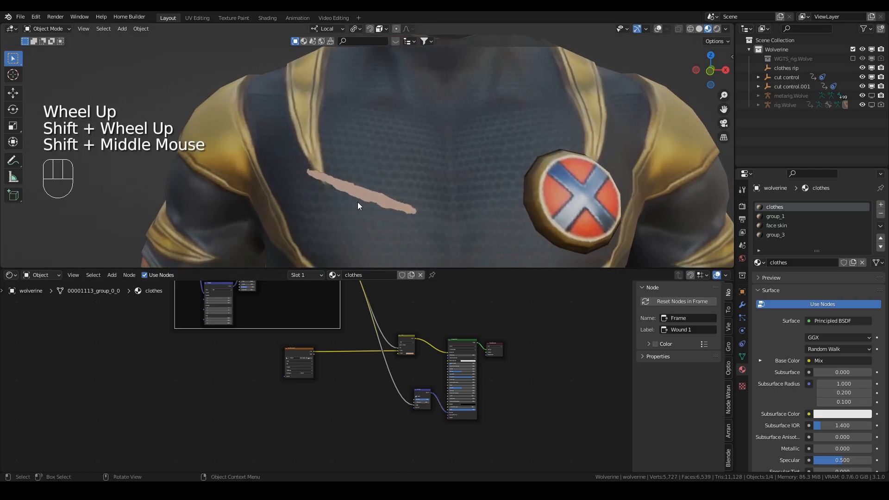
middle_click_drag(269, 306, 370, 392)
scroll(377, 385, "up", 4)
middle_click_drag(419, 347, 355, 371)
scroll(364, 367, "up", 2)
left_click_drag(398, 347, 405, 347)
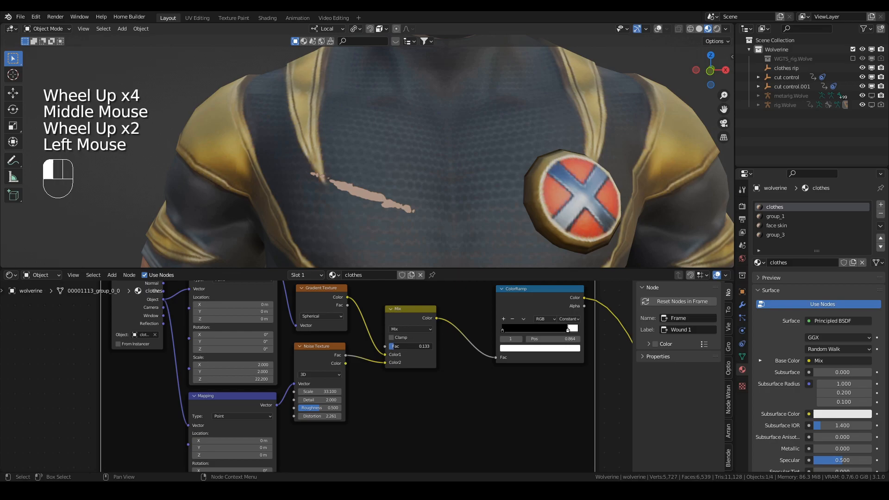
Set the Z scale of the gradient's Mapping node to 14.3 to widen the rip
middle_click_drag(249, 443, 237, 362)
middle_click_drag(227, 313, 236, 339)
left_click_drag(234, 324, 220, 324)
scroll(314, 341, "down", 1)
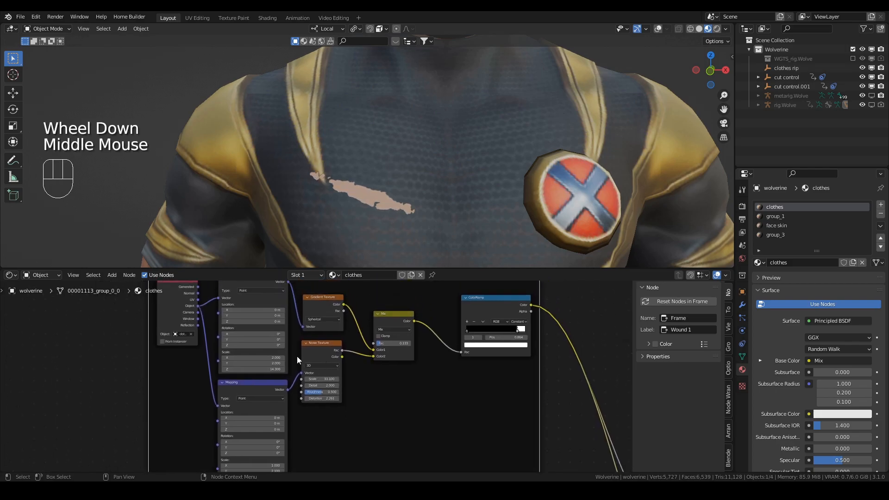
Set the X and Y scale of the gradient's Mapping node to 1 to lengthen the rip
scroll(279, 349, "down", 1)
middle_click_drag(280, 349, 285, 406)
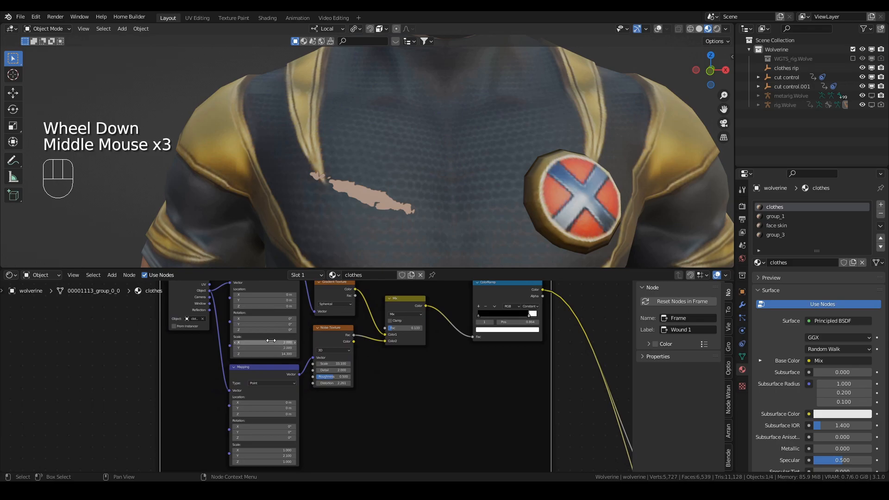
left_click(274, 341)
left_click(275, 338)
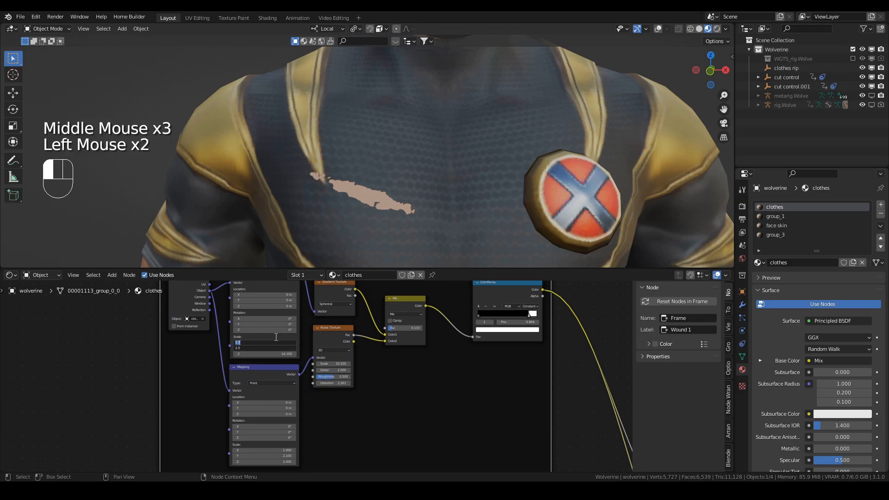
type("1")
key("Return")
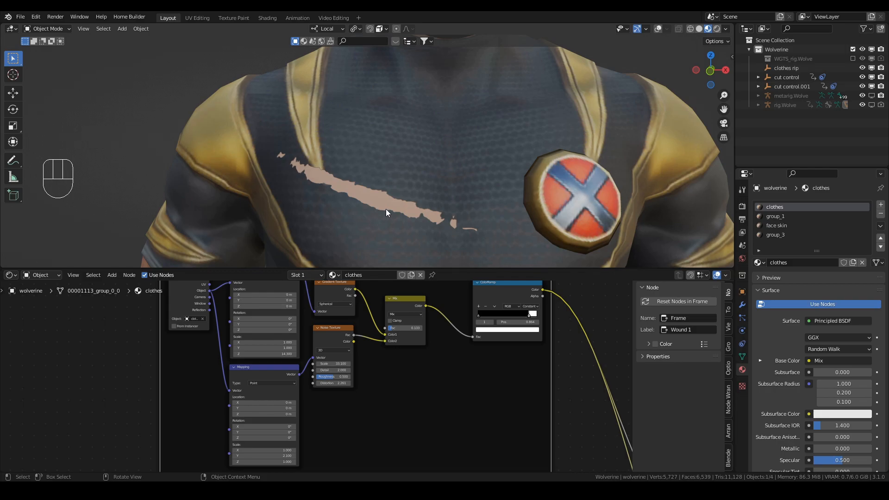
Move the MixRGB node next to the BASE COLOR texture, leaving room before the Principled BSDF
scroll(408, 298, "down", 2)
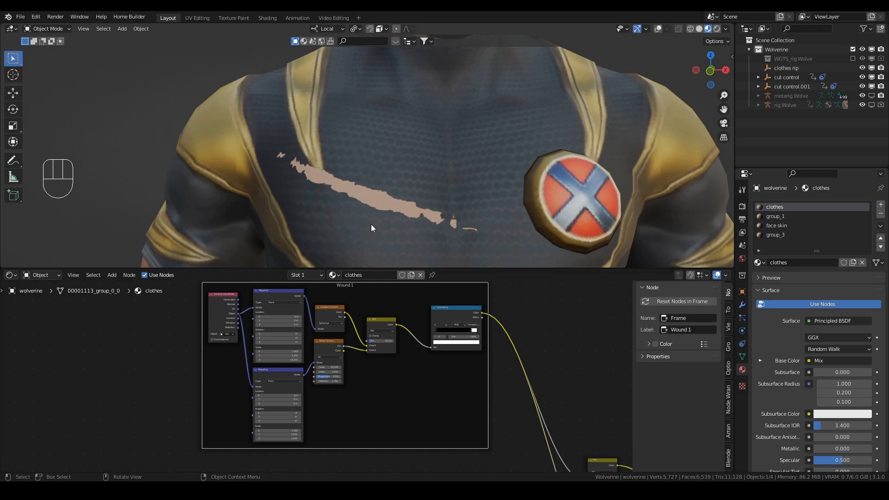
scroll(468, 351, "down", 2)
scroll(469, 351, "down", 1)
middle_click_drag(468, 351, 368, 336)
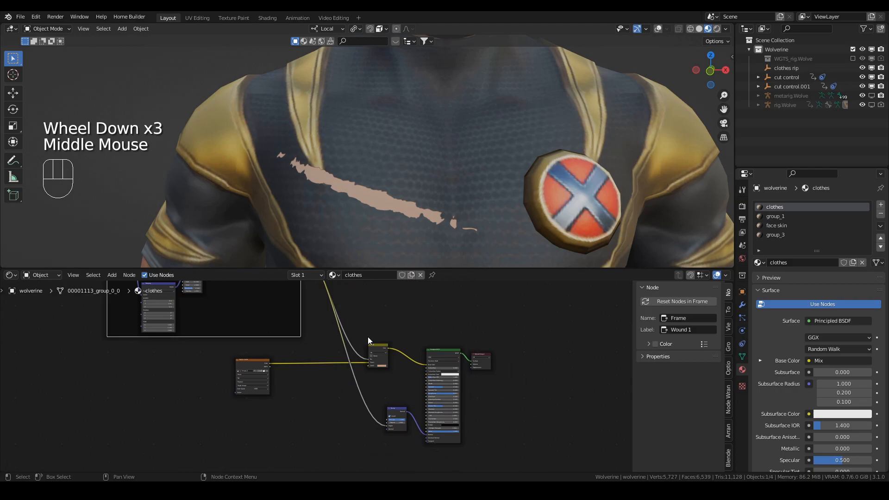
left_click(374, 346)
key("g")
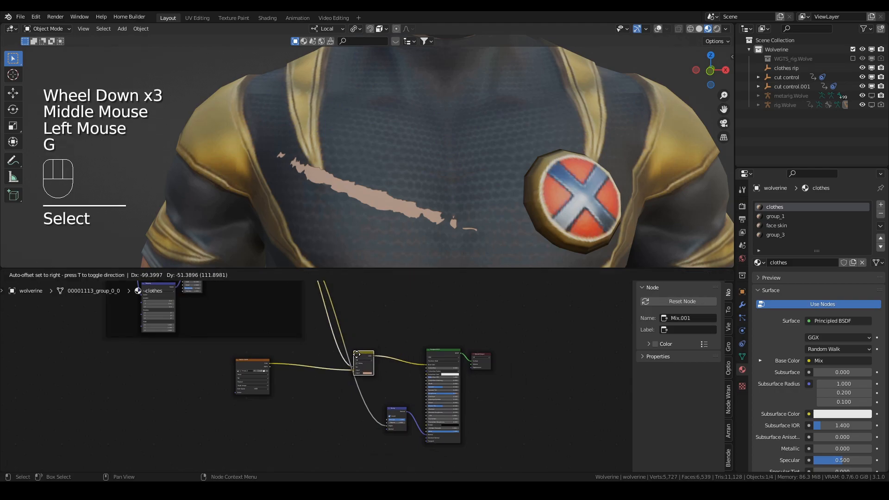
left_click(319, 358)
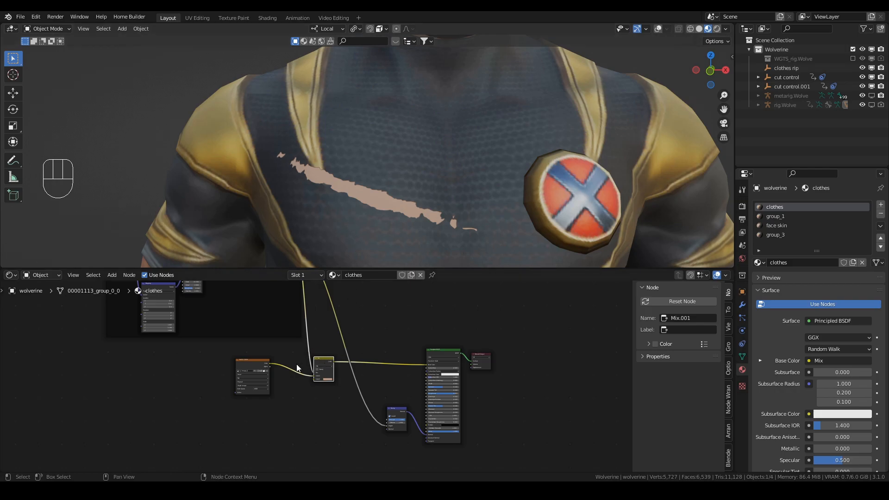
Duplicate the Wound 1 frame with all its nodes, including the ColorRamp, and place the copy above the original
scroll(313, 368, "down", 2)
middle_click_drag(315, 298, 345, 347)
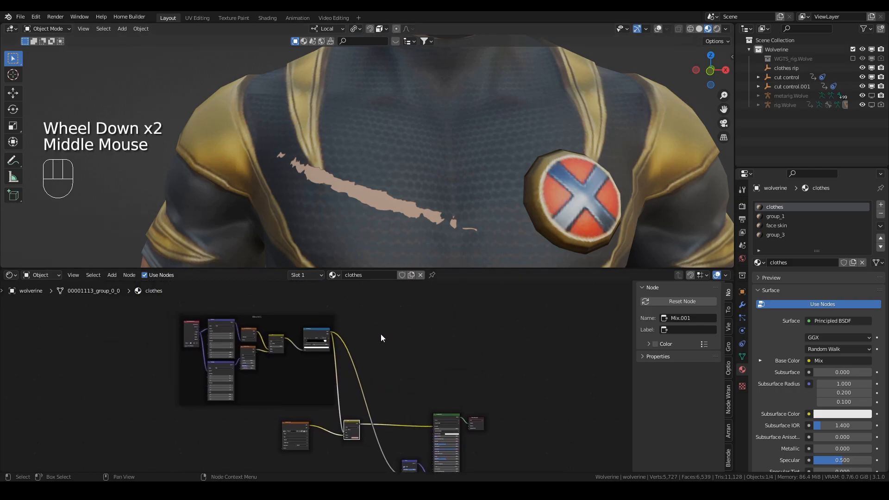
left_click_drag(159, 316, 329, 416)
left_click(322, 342, "shift")
middle_click_drag(322, 341, 329, 394)
key("shift+d")
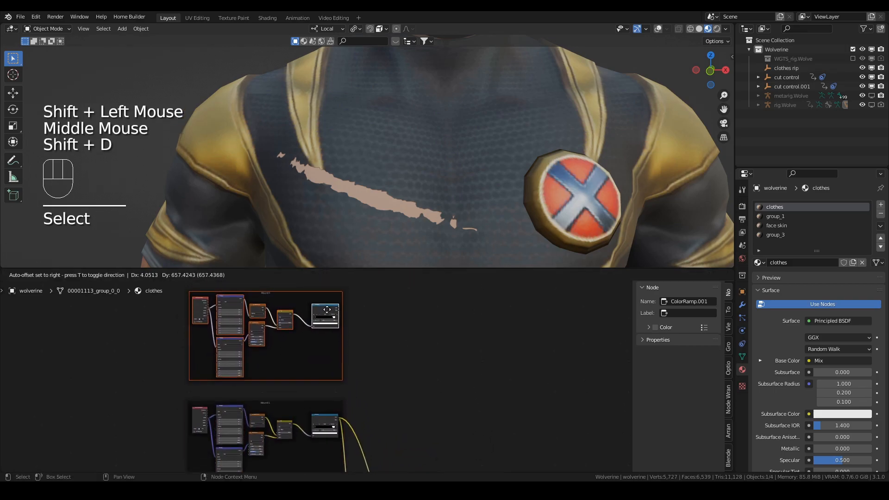
left_click(327, 327)
Relabel the original Wound 1 frame that drives the rip as clothes
left_click(285, 403)
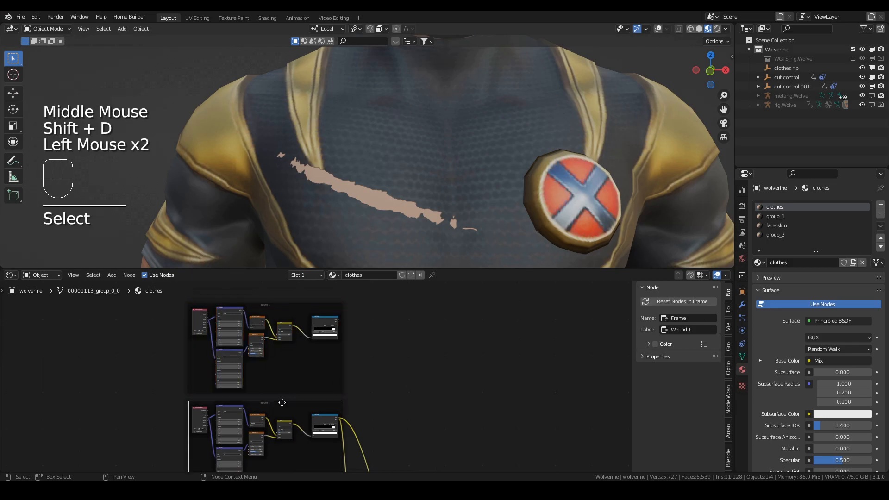
left_click(701, 329)
type("clothes")
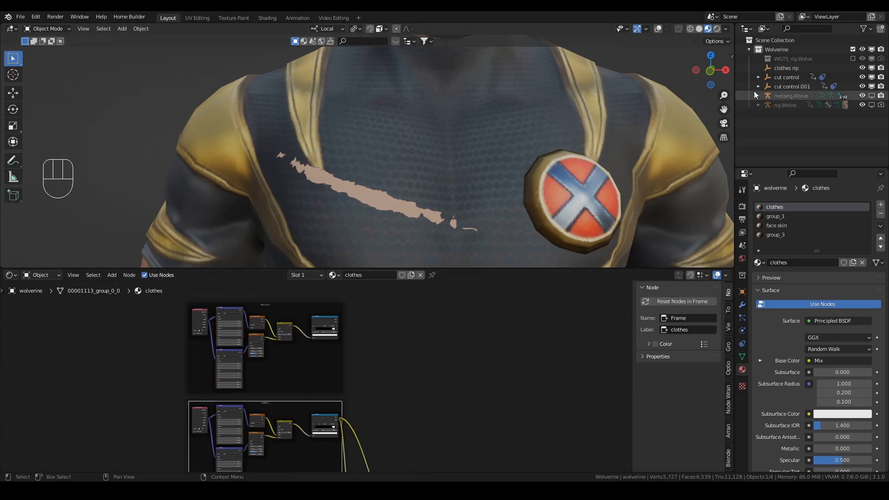
Turn the viewport overlays back on and add a Sphere empty at the centre of the chest rip
left_click(569, 62)
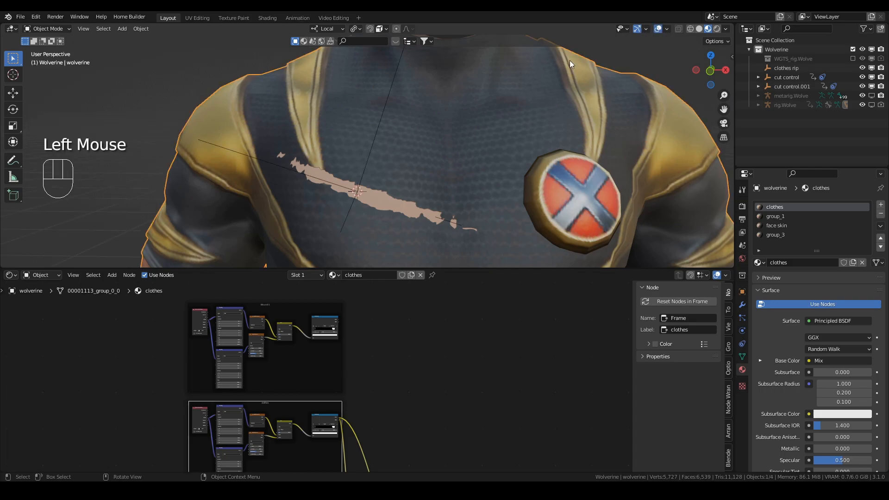
double_click(365, 166)
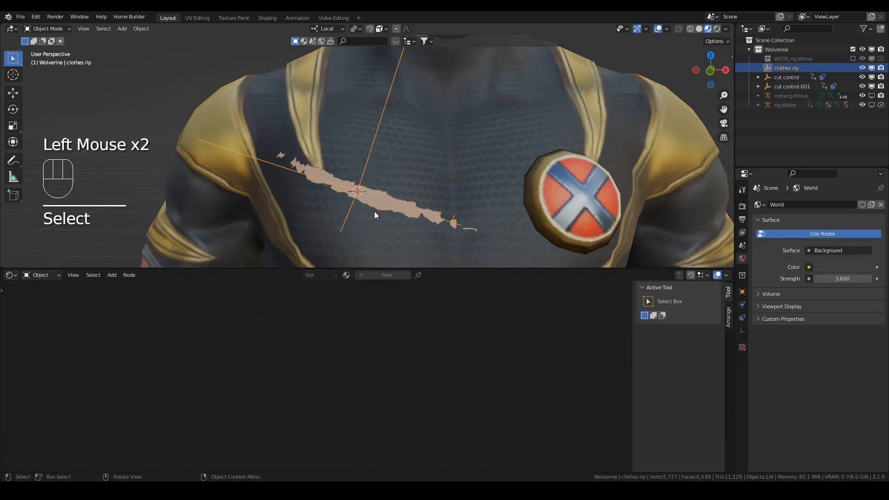
key("shift+a")
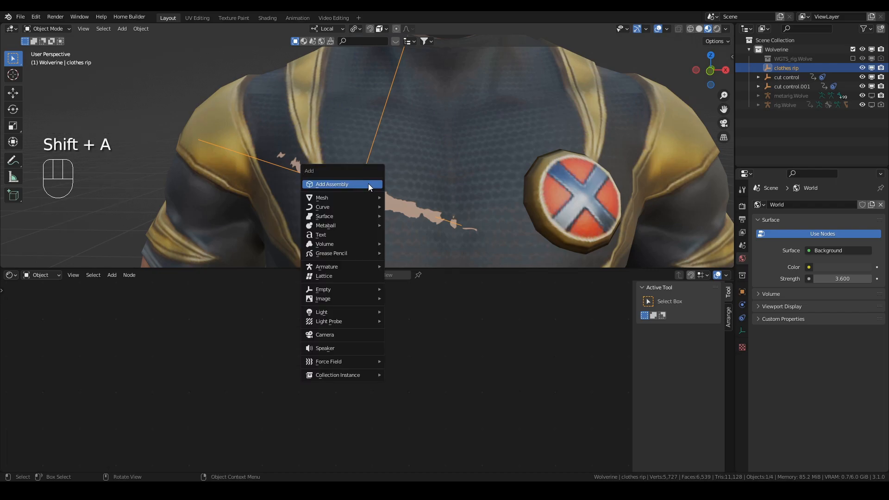
mouse_move(354, 286)
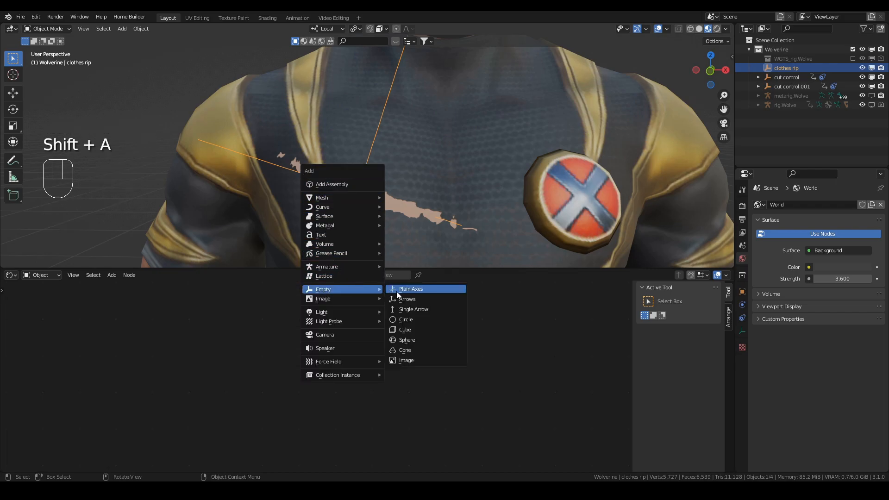
left_click(410, 338)
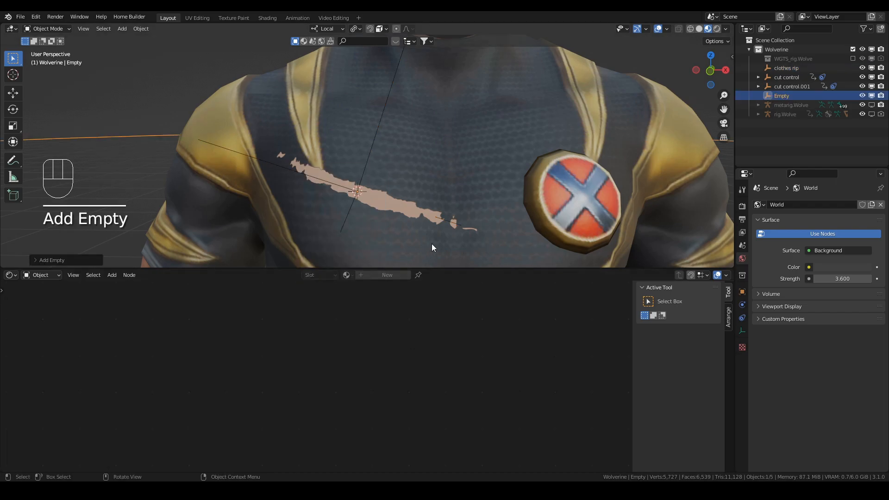
Shrink the new sphere empty to a small control around the rip's centre and apply its scale
key("s")
left_click(563, 202)
key("s")
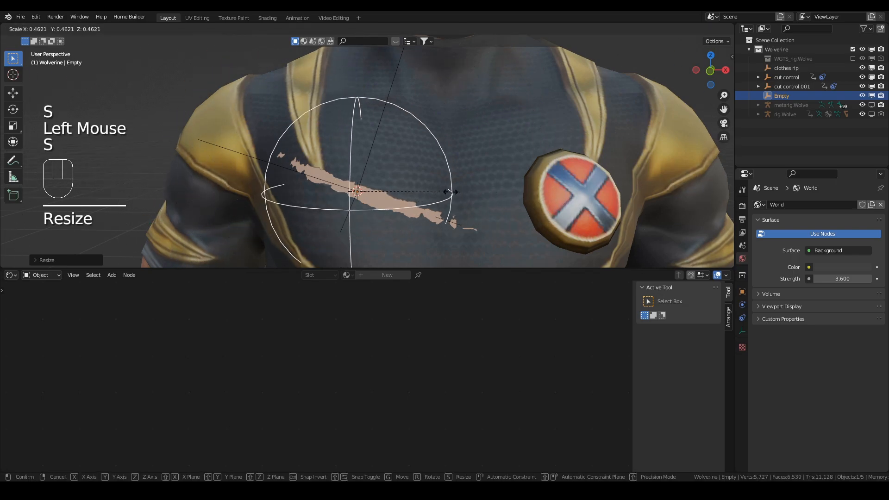
left_click(392, 190)
key("ctrl+a")
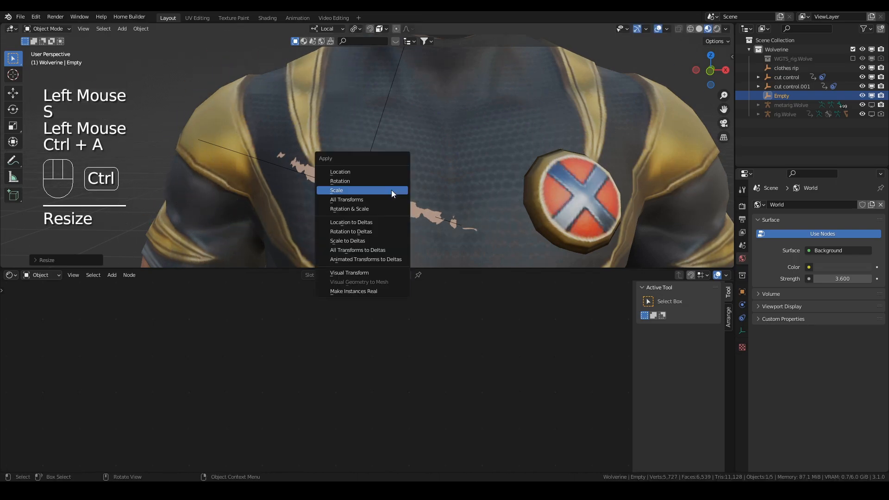
left_click(390, 189)
Rename the sphere empty as chest cut control
left_click(424, 171)
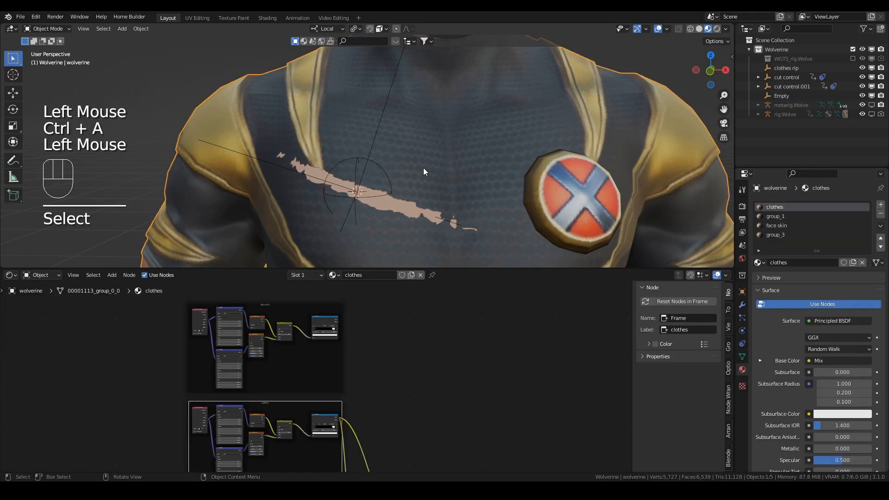
left_click(386, 174)
key("F2")
type("chest cut control")
key("Return")
Set chest cut control as the object of the Texture Coordinate node in the duplicated Wound 1 frame of the clothes material
left_click(399, 177)
scroll(283, 346, "down", 1)
scroll(301, 347, "up", 4)
middle_click_drag(100, 302, 304, 353)
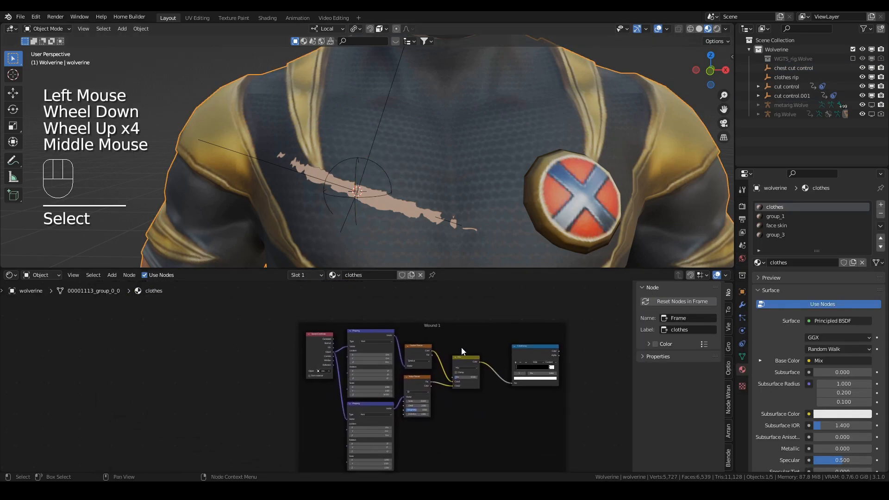
scroll(446, 376, "down", 2)
middle_click_drag(446, 376, 411, 395)
scroll(365, 338, "up", 3)
scroll(285, 329, "up", 2)
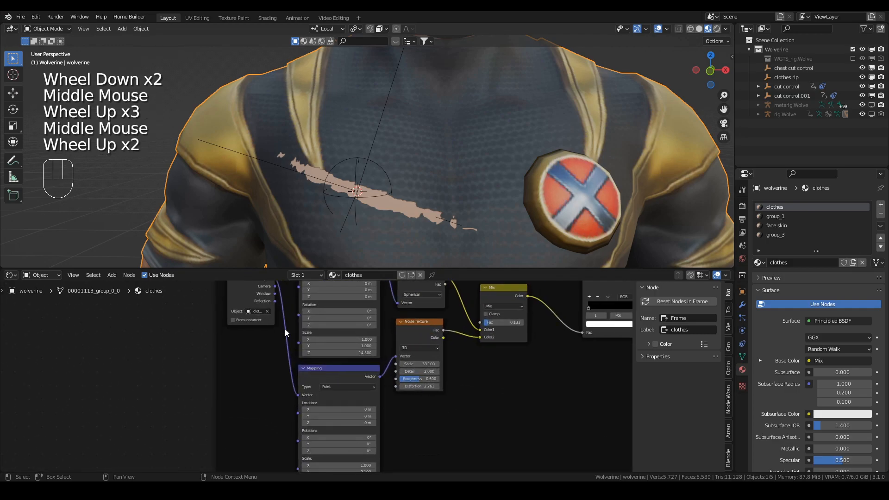
double_click(265, 311)
type("chest")
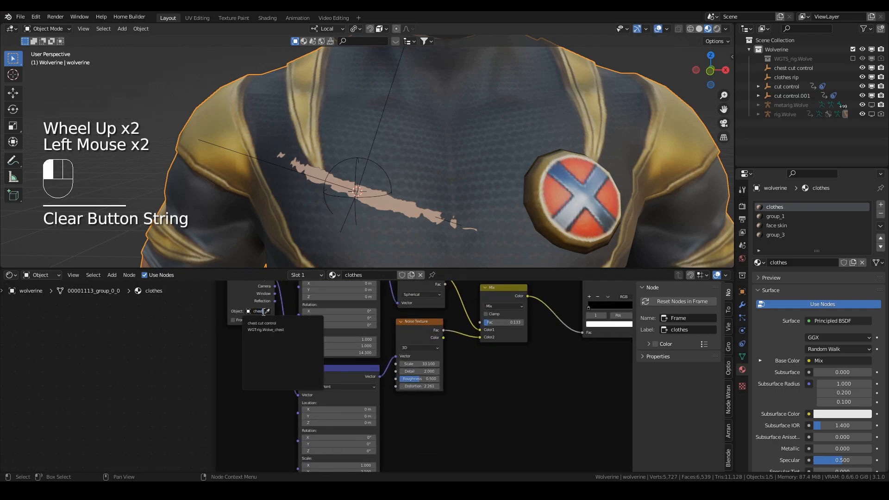
left_click(263, 323)
Copy the Bloody texture frame from the face skin material into the clothes material, placing it below the base color texture
scroll(386, 361, "down", 2)
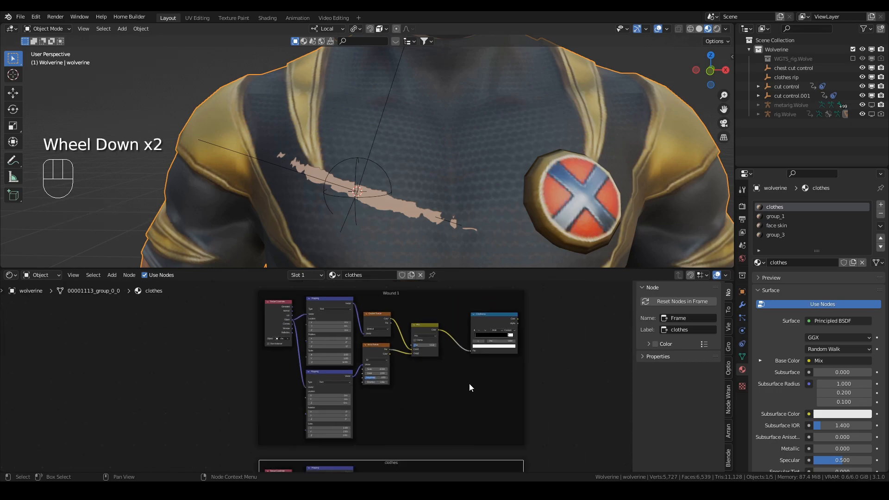
middle_click_drag(472, 387, 324, 387)
scroll(369, 416, "down", 4)
scroll(369, 417, "up", 1)
middle_click_drag(369, 416, 347, 315)
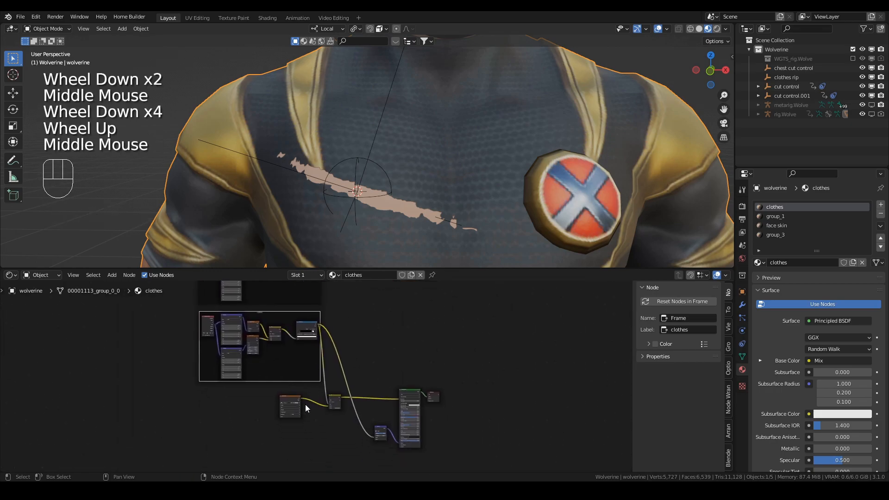
left_click(773, 225)
left_click_drag(190, 379, 318, 440)
left_click(309, 414, "shift")
key("ctrl+c")
left_click(775, 207)
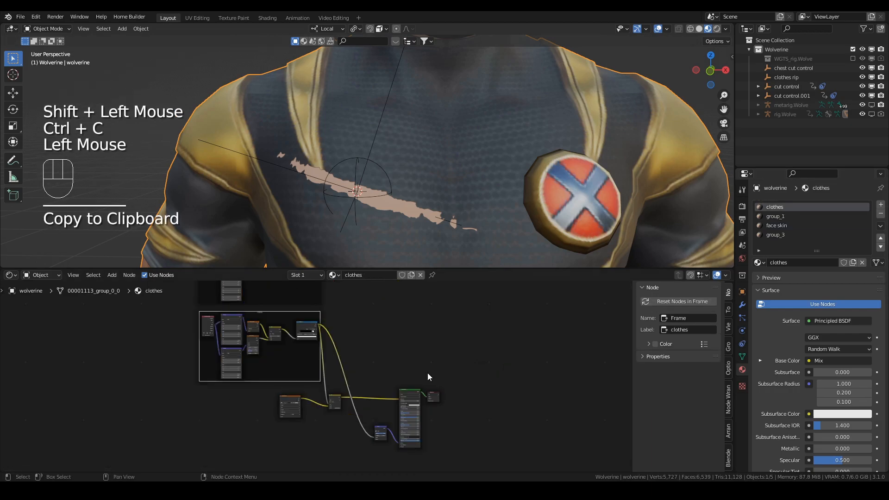
middle_click_drag(291, 389, 379, 371)
key("ctrl+v")
key("g")
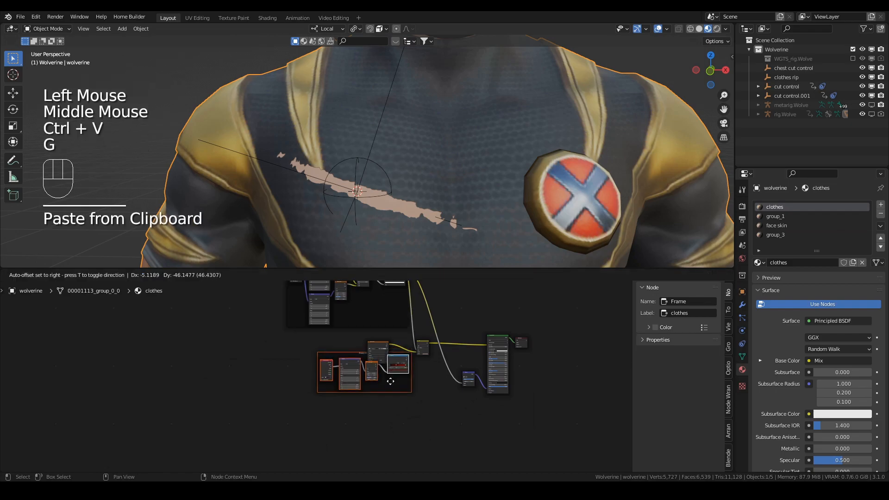
Duplicate the skin-color Mix node and insert the copy between it and the Principled BSDF
scroll(421, 371, "up", 3)
middle_click_drag(380, 371, 295, 347)
scroll(267, 370, "up", 3)
left_click(295, 344)
key("shift+d")
left_click(392, 335)
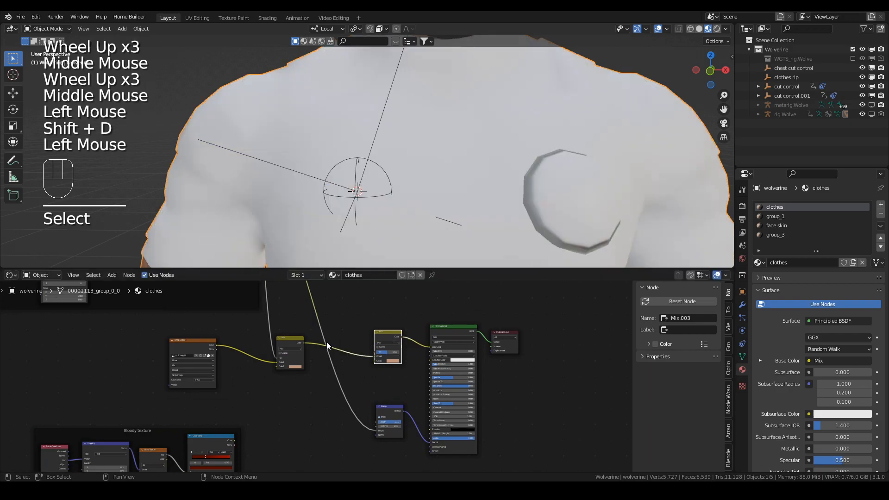
Connect the Bloody texture ColorRamp to Color2 of the new Mix node and the Wound 1 ColorRamp to its Fac
middle_click_drag(264, 409, 293, 359)
left_click_drag(263, 390, 401, 312)
scroll(393, 366, "down", 1)
middle_click_drag(394, 366, 346, 392)
scroll(378, 381, "up", 2)
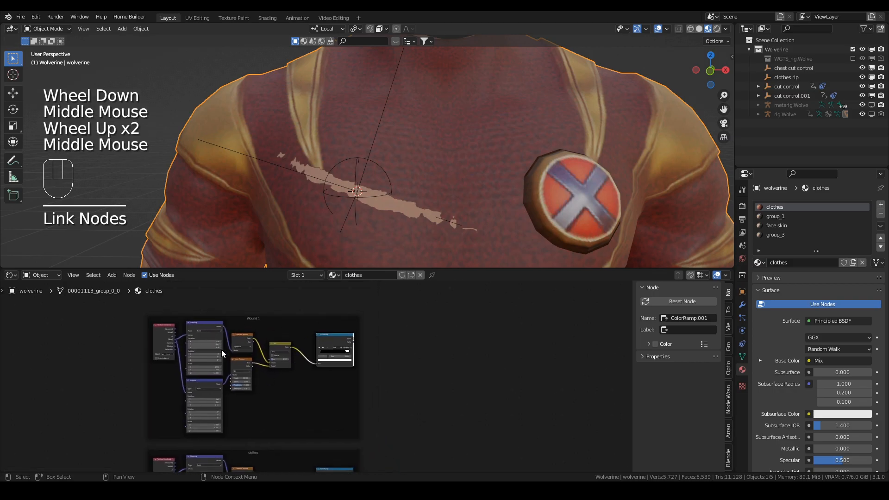
left_click_drag(353, 342, 452, 406)
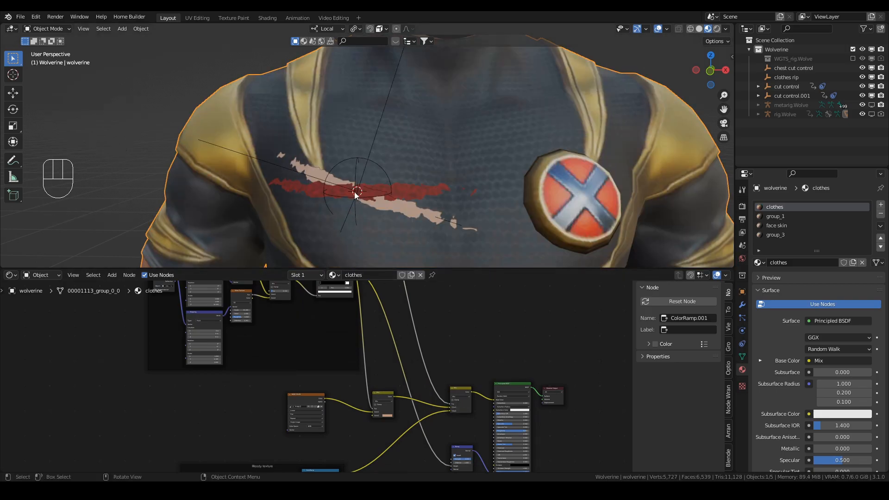
Rotate the chest cut control empty about 17.5° around its local Y axis to align the cut with the rip
left_click(370, 170)
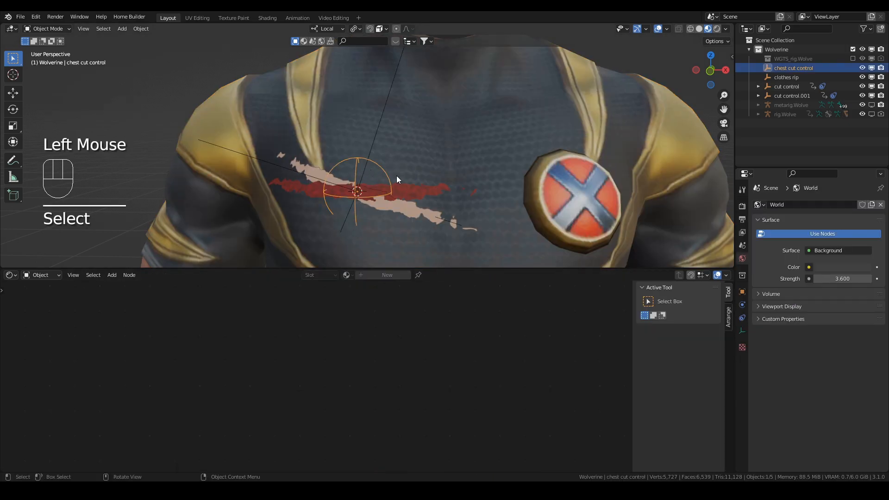
key("r")
key("y")
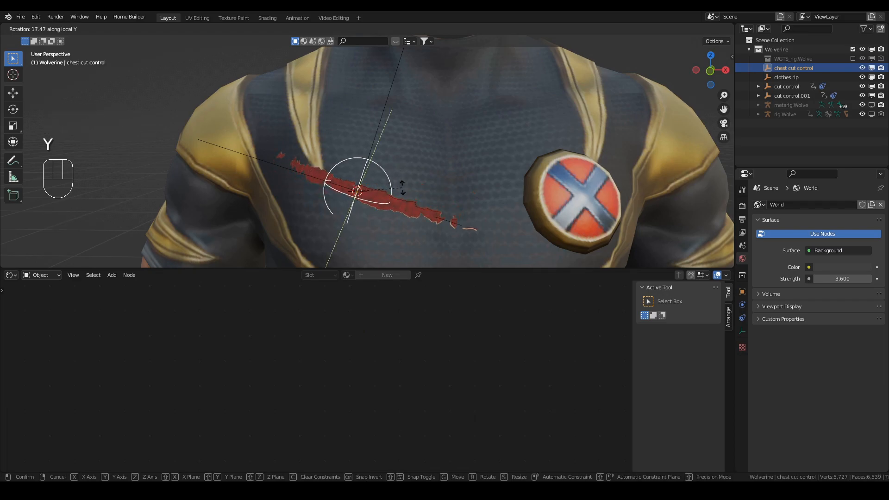
left_click(333, 190)
Check the clothes rip empty's Y rotation and set the chest cut control empty's Y rotation to 17.8°
double_click(373, 145)
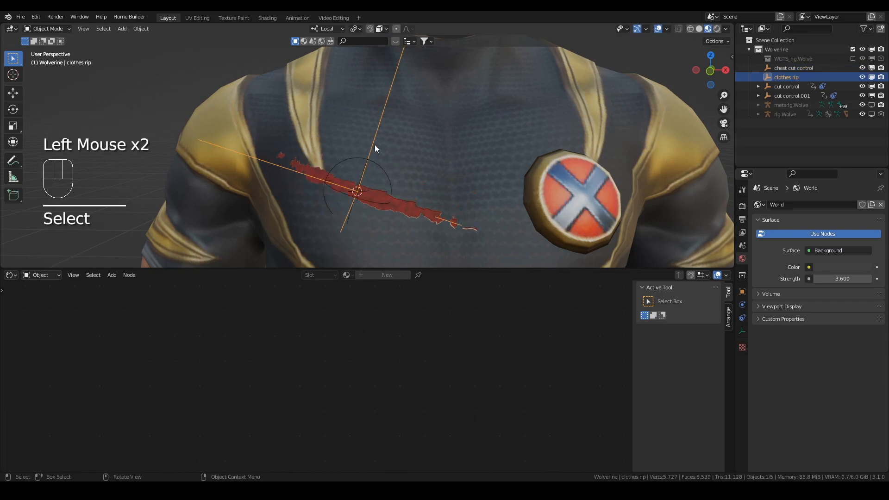
key("n")
left_click(729, 79)
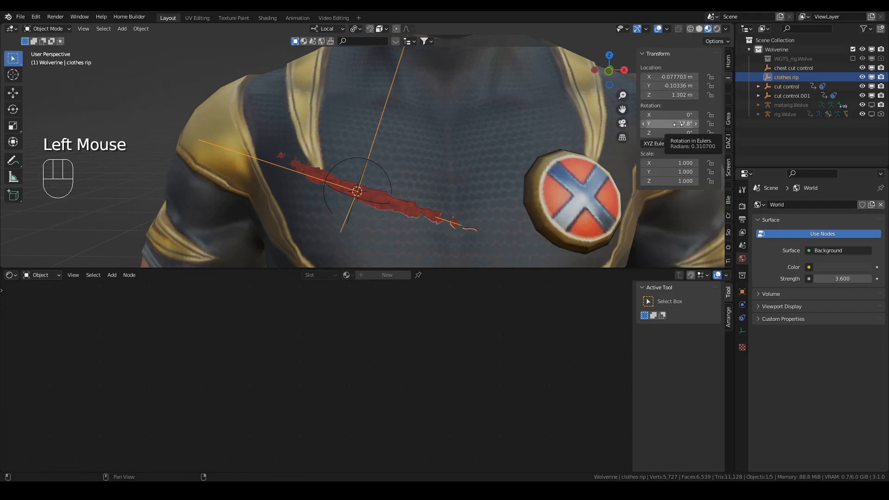
left_click(385, 175)
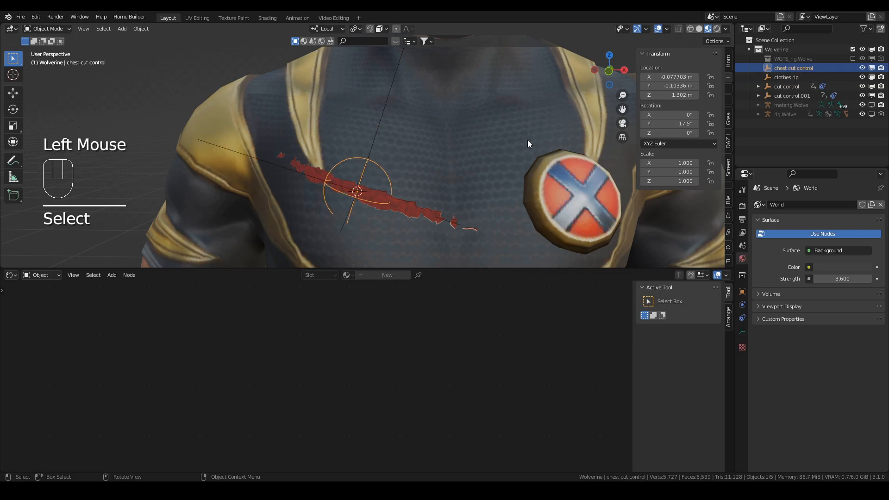
double_click(661, 124)
type("17.8")
key("Return")
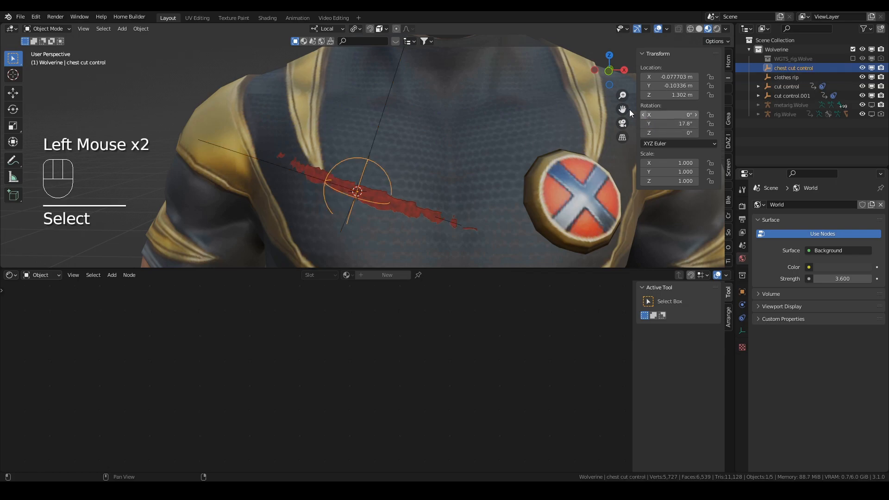
Set the X and Y scale of the Wound 1 gradient's Mapping node to 1.2 to shorten the chest cut
left_click(432, 165)
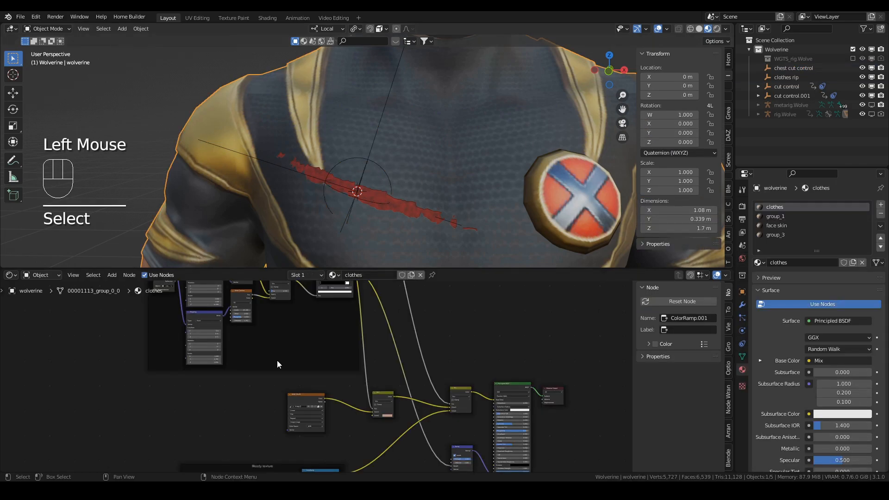
middle_click_drag(284, 361, 342, 371)
scroll(315, 298, "up", 2)
scroll(316, 298, "up", 1)
middle_click_drag(315, 298, 343, 353)
scroll(344, 353, "up", 2)
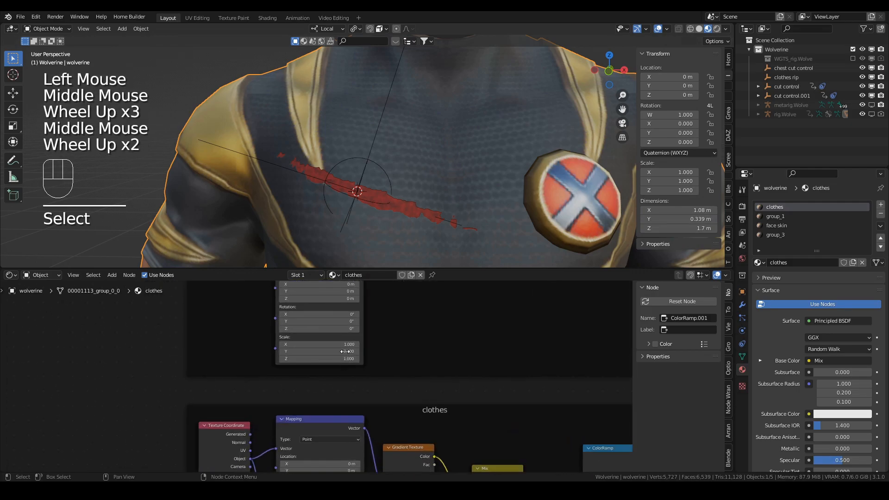
scroll(353, 348, "down", 1)
middle_click_drag(349, 285, 348, 361)
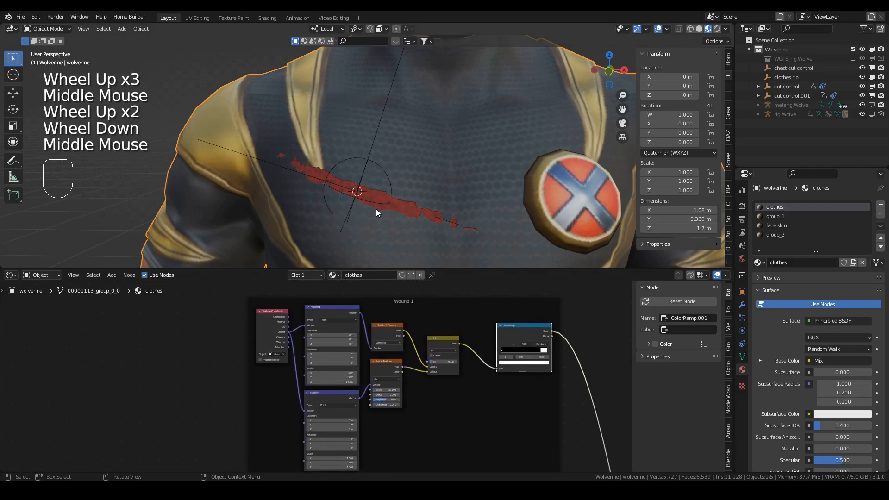
scroll(348, 361, "up", 3)
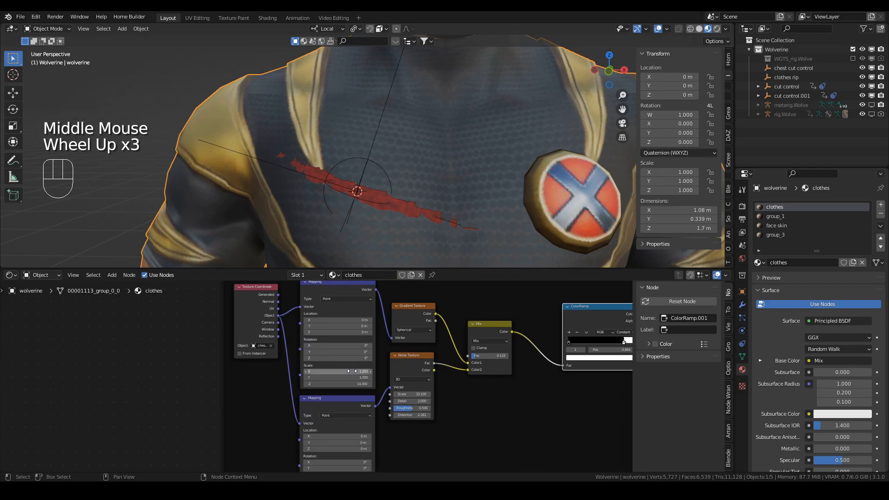
left_click(353, 372)
type("1.2")
key("Return")
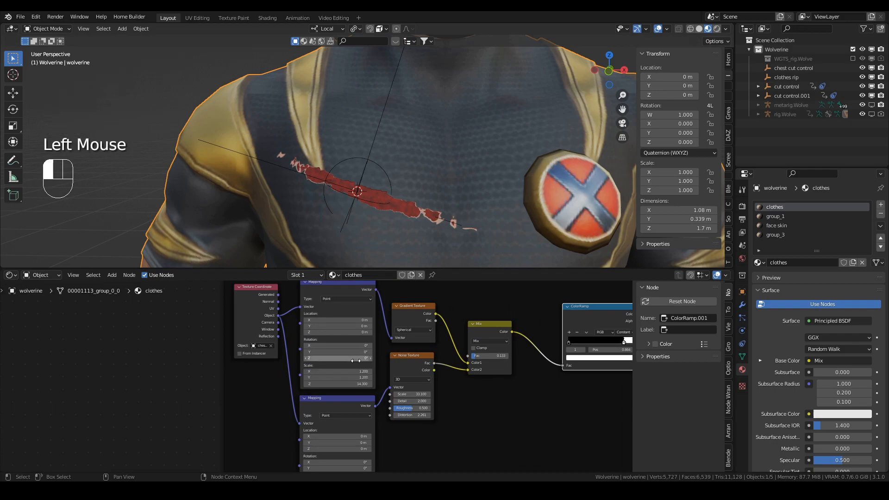
Increase the Z scale of the Wound 1 gradient's Mapping node to narrow the cut inside the rip
left_click(344, 390)
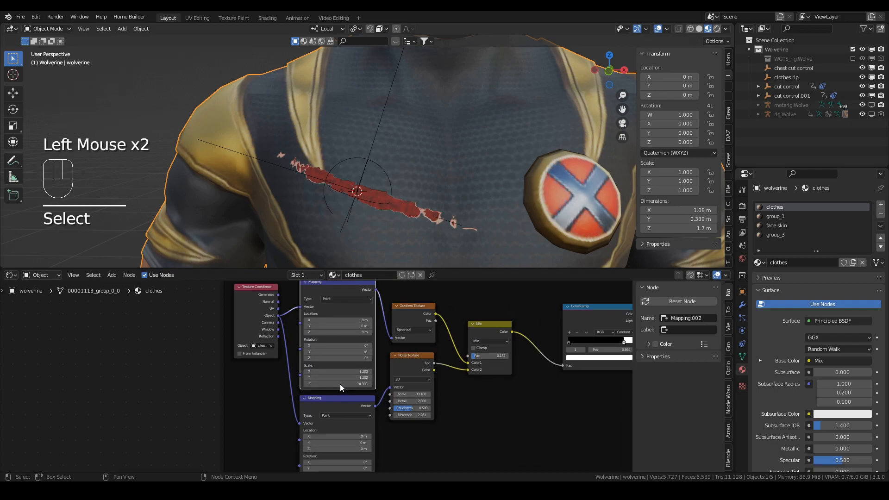
right_click(340, 385)
left_click_drag(346, 383, 491, 384)
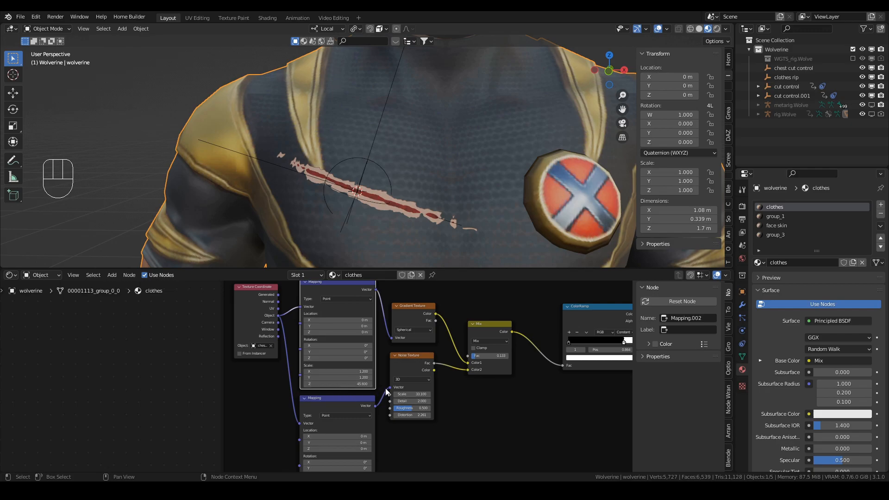
Set the chest cut gradient's Mapping Z scale to 23.1, its Noise Texture scale to 31.8 and the Mix factor to 0.117
left_click_drag(340, 384, 236, 384)
scroll(427, 335, "up", 2)
middle_click_drag(427, 335, 423, 290)
left_click_drag(407, 378, 403, 378)
left_click_drag(497, 323, 493, 323)
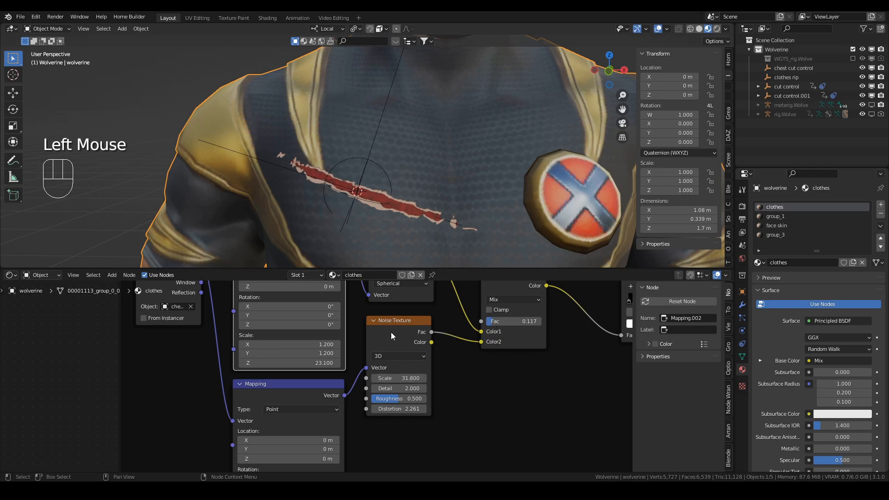
Parent the chest cut control empty to the clothes rip empty
left_click(659, 29)
left_click(659, 30)
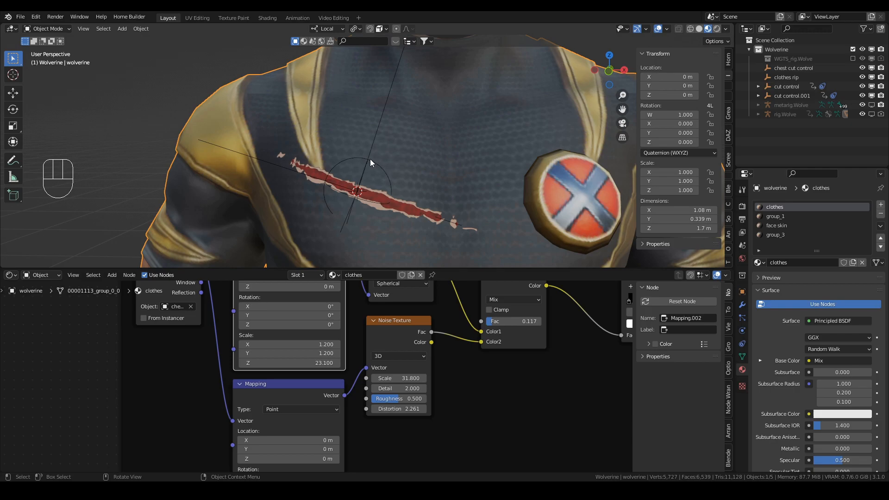
left_click(380, 170)
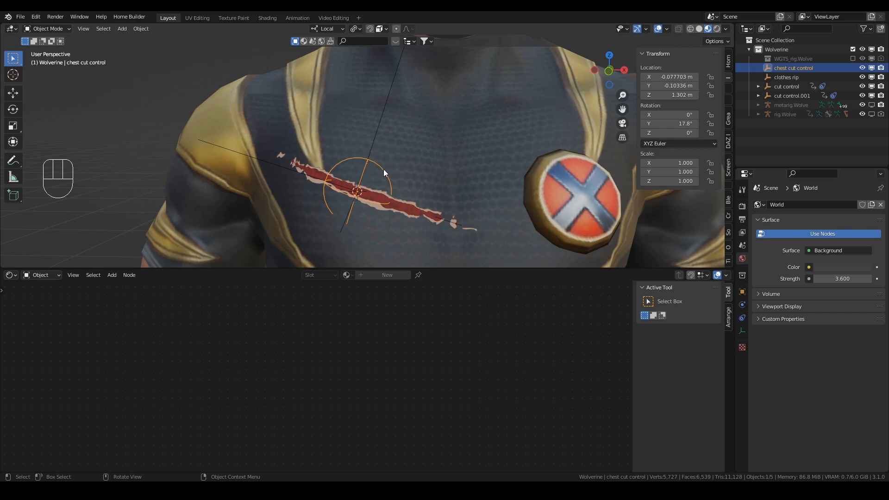
left_click(373, 146, "shift")
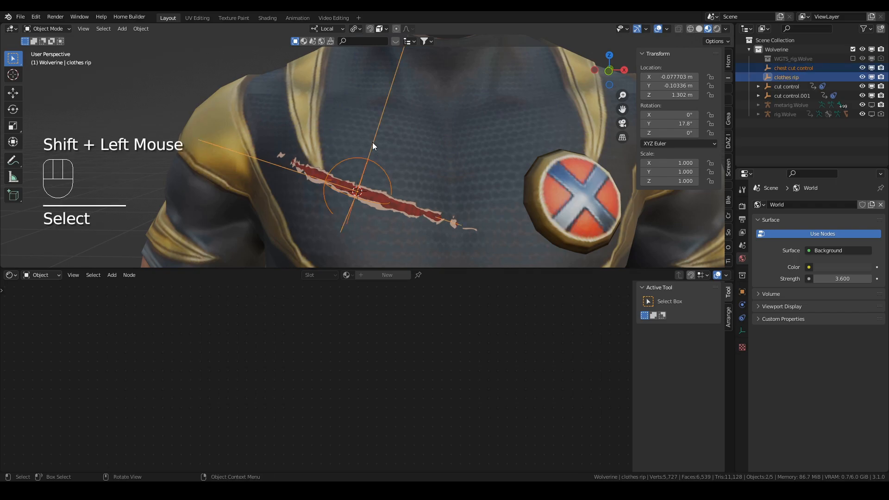
key("ctrl+p")
left_click(375, 143)
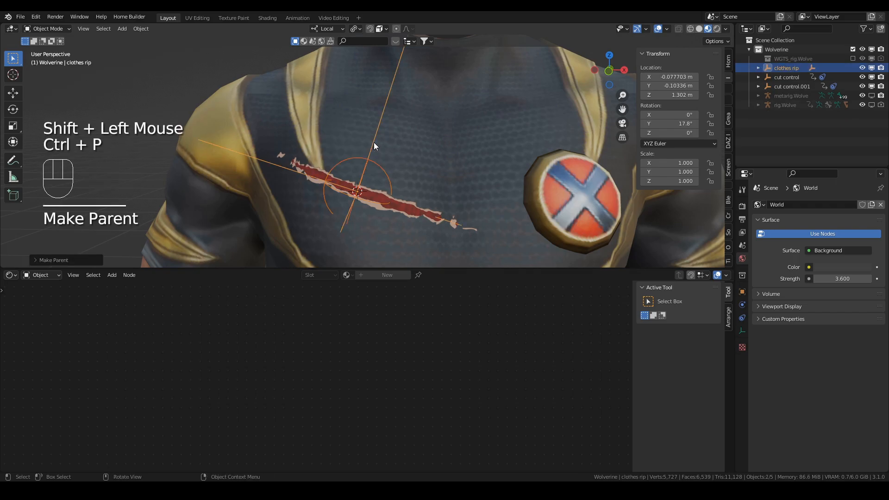
Try moving the clothes rip empty to test that the chest cut travels with it, and cancel the move
left_click(375, 142)
left_click(375, 143)
key("g")
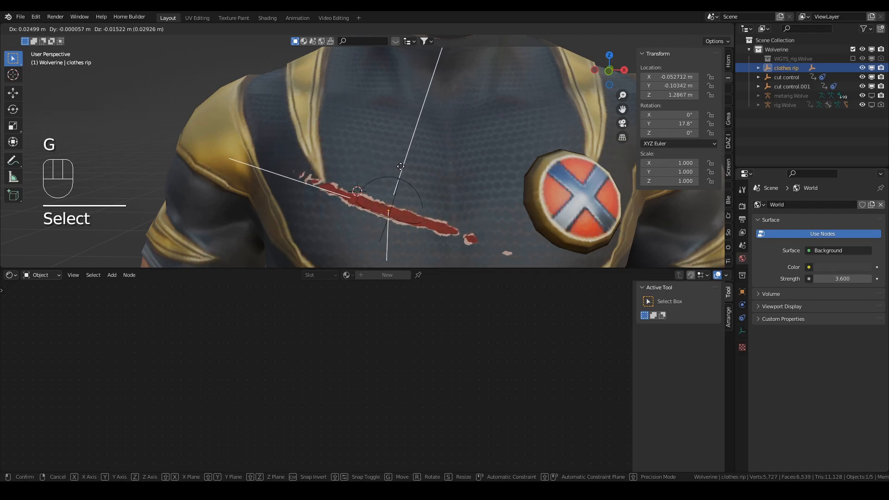
right_click(395, 189)
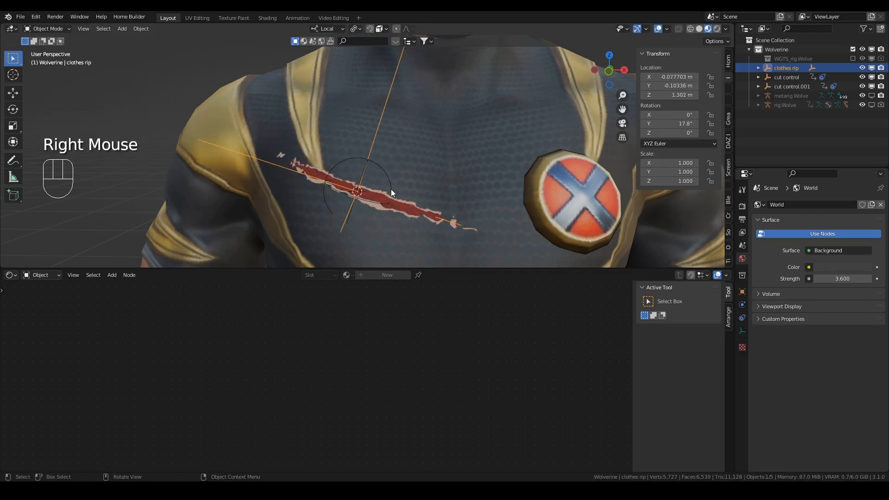
Insert a scale keyframe on the chest cut control empty at frame 1
left_click(386, 174)
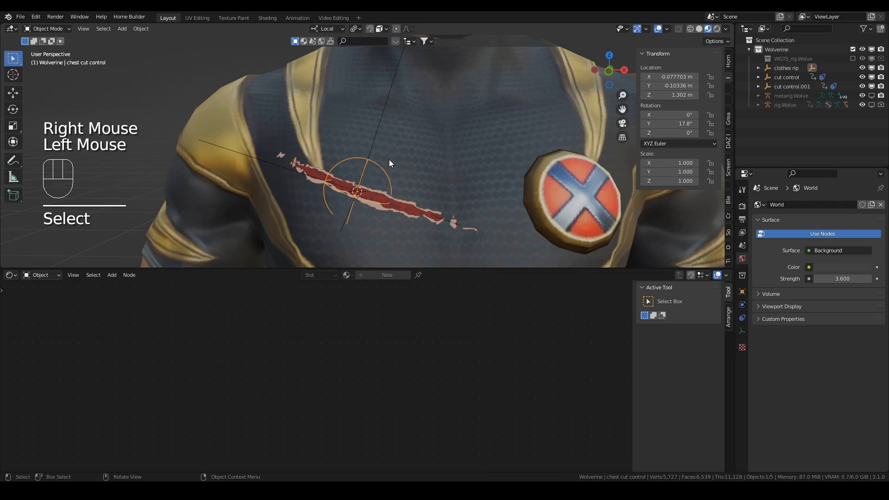
key("i")
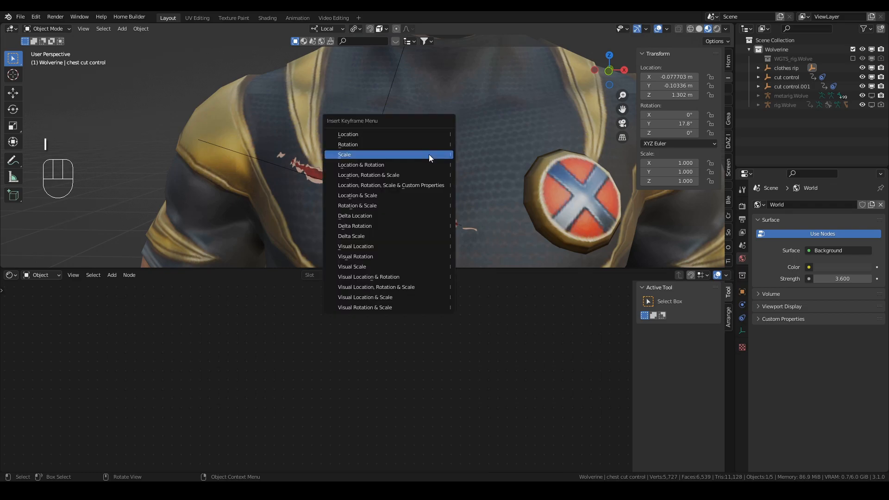
left_click(429, 159)
Split off a new area between the viewport and the node editor, make it a Timeline and resize it
left_click_drag(3, 266, 5, 204)
left_click(10, 208)
left_click(128, 245)
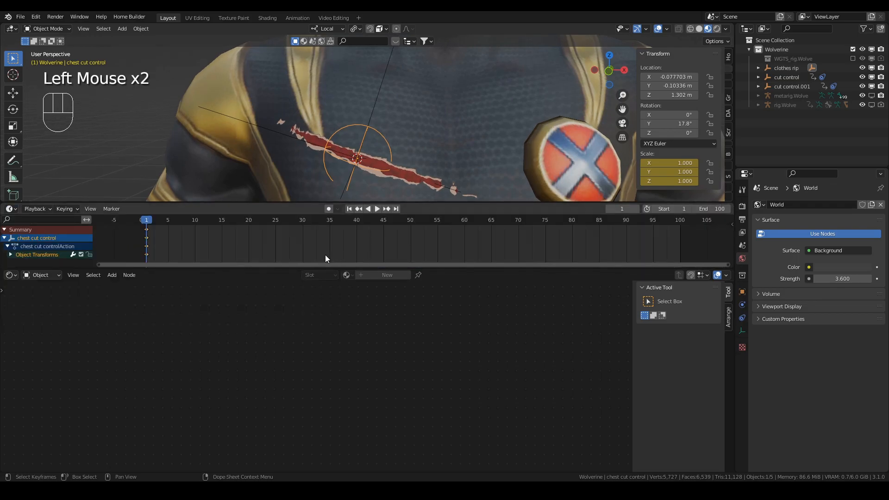
left_click_drag(296, 269, 294, 334)
left_click_drag(293, 206, 306, 272)
At frame 100, scale the chest cut control empty to 0 on Z and insert a scale keyframe
key("shift+Right")
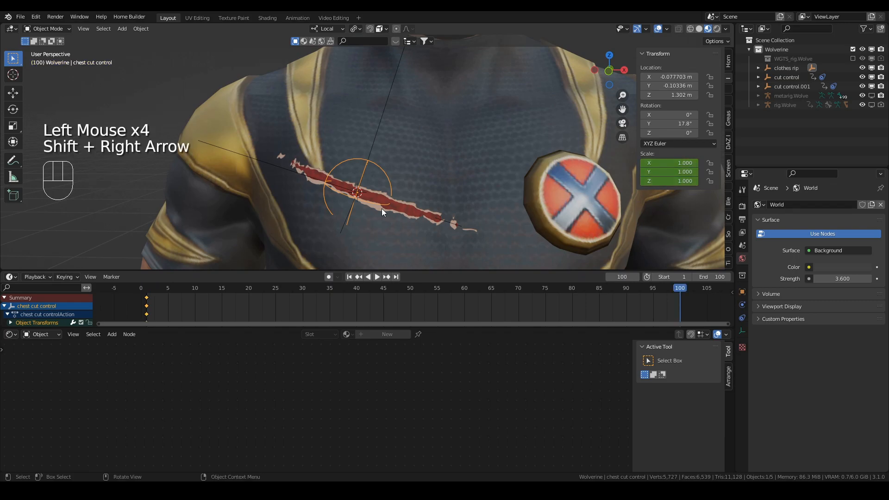
key("s")
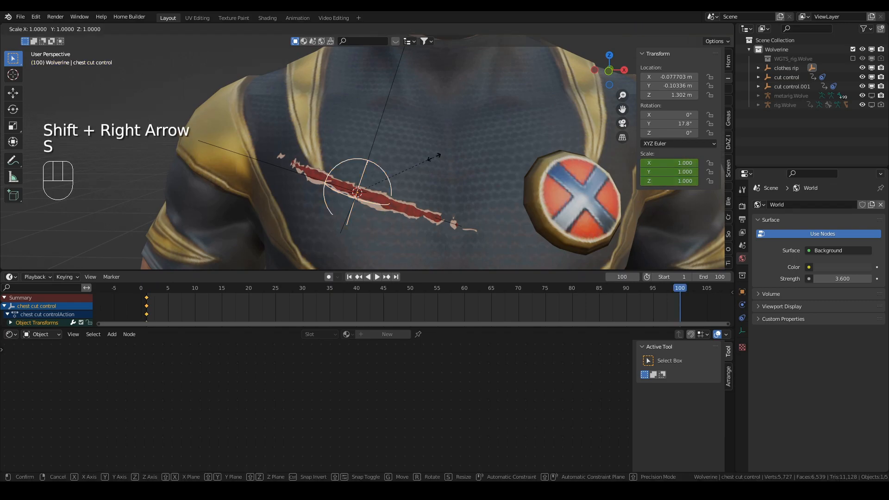
key("z")
key("0")
key("Return")
key("i")
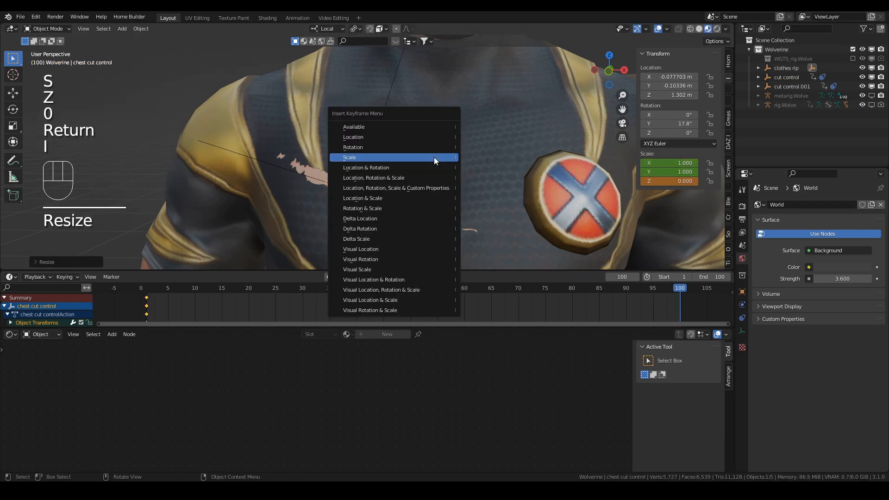
left_click(434, 157)
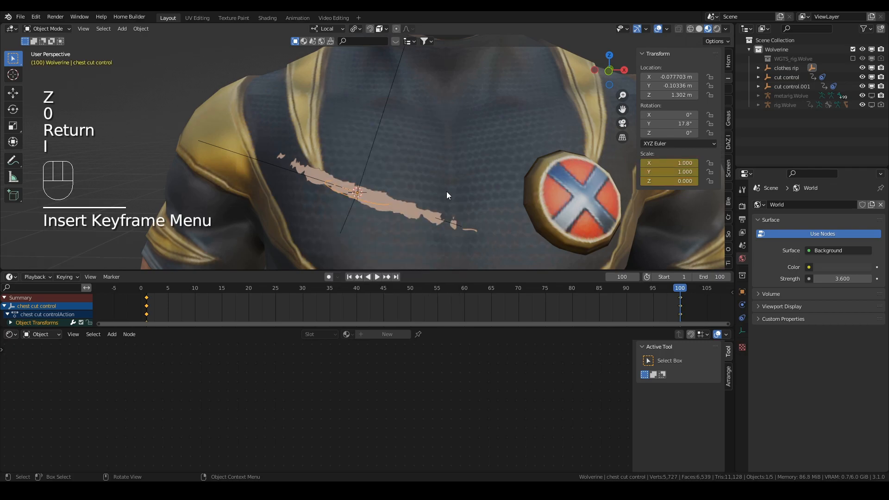
Hide the viewport overlays and play the chest cut animation from the first frame
left_click(658, 29)
double_click(350, 277)
key("space")
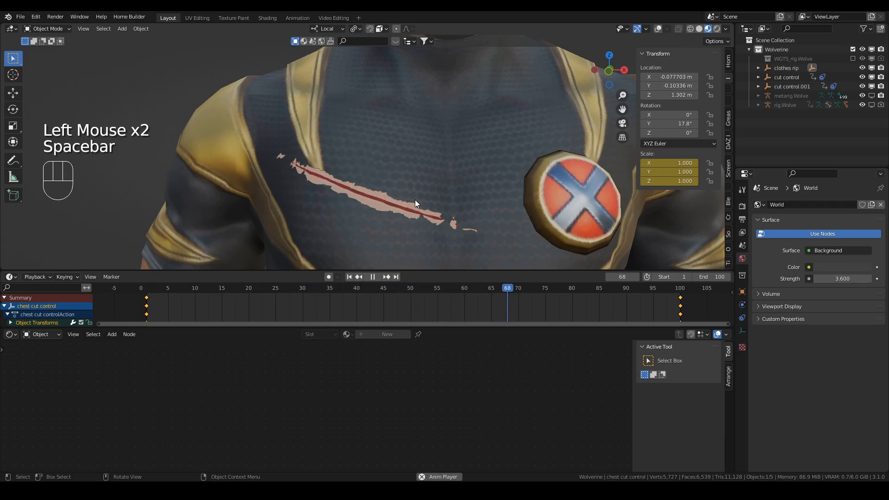
key("space")
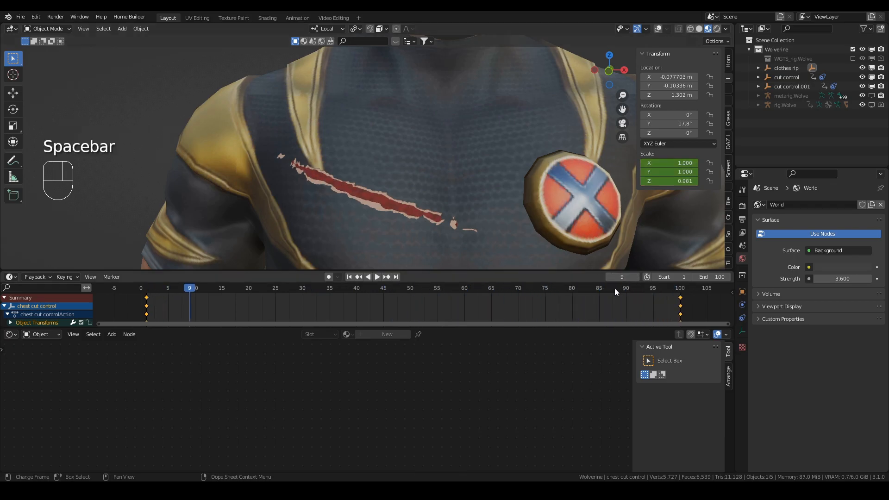
Extend the scene's end frame to 135 and play the chest cut animation again
scroll(622, 290, "down", 2)
middle_click_drag(596, 293, 565, 291)
left_click_drag(713, 277, 729, 276)
key("space")
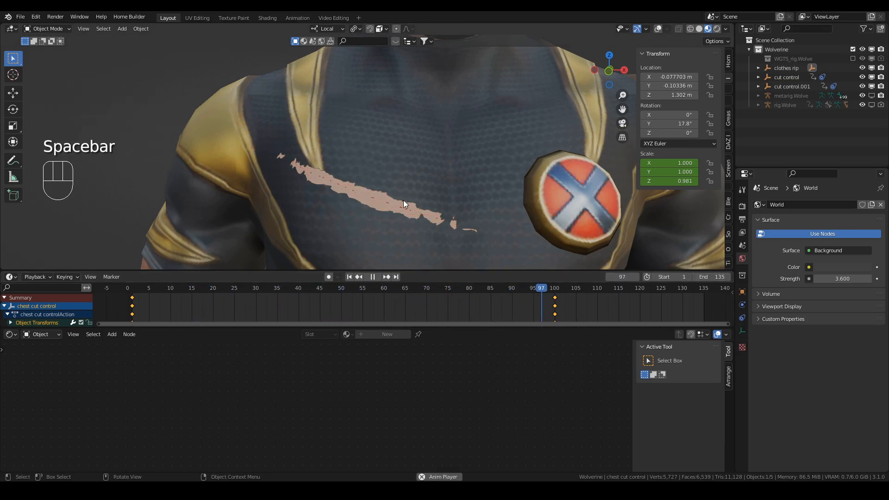
key("space")
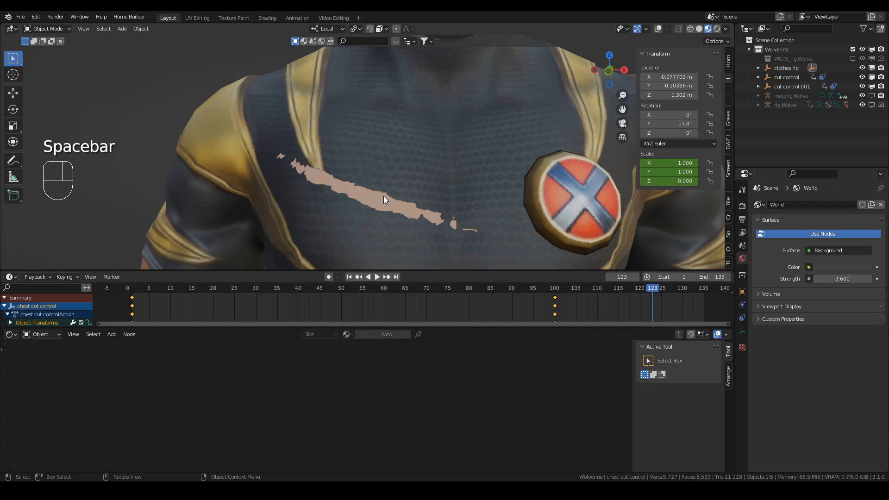
Reduce the strength of the second Bump node in the clothes material to 0.583
left_click(437, 167)
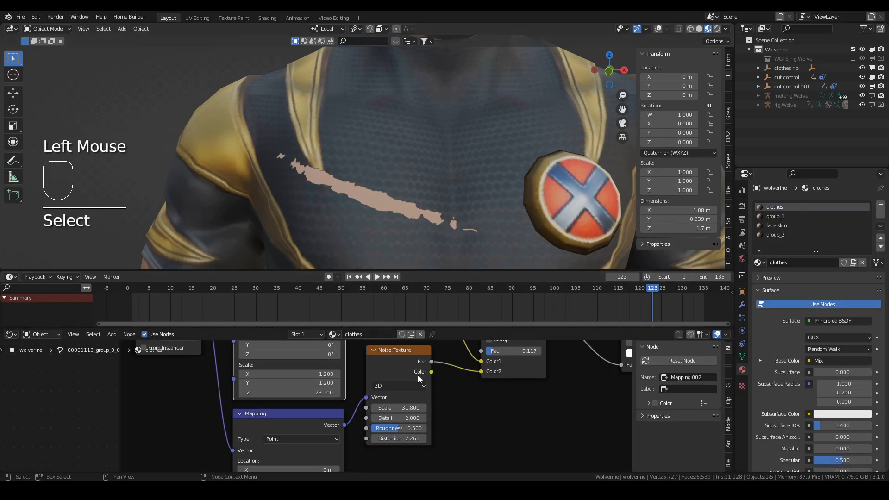
scroll(421, 373, "down", 4)
middle_click_drag(432, 377, 371, 388)
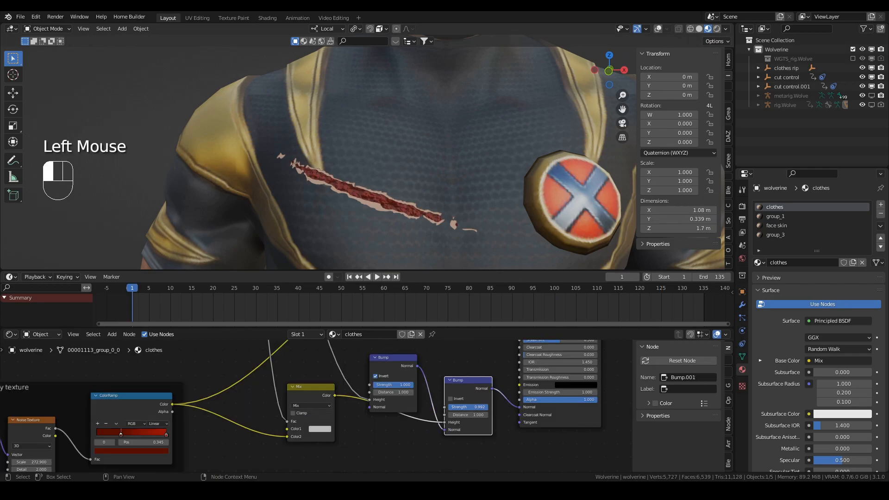
left_click_drag(480, 407, 474, 406)
Play the animation with the face and chest in view to examine how the cheek and chest cuts heal
scroll(398, 191, "down", 4)
middle_click_drag(418, 178, 415, 190, "shift")
mouse_move(415, 189)
middle_mouse_down()
mouse_move(413, 201)
mouse_move(393, 196)
mouse_move(403, 195)
middle_mouse_up()
scroll(407, 185, "up", 2)
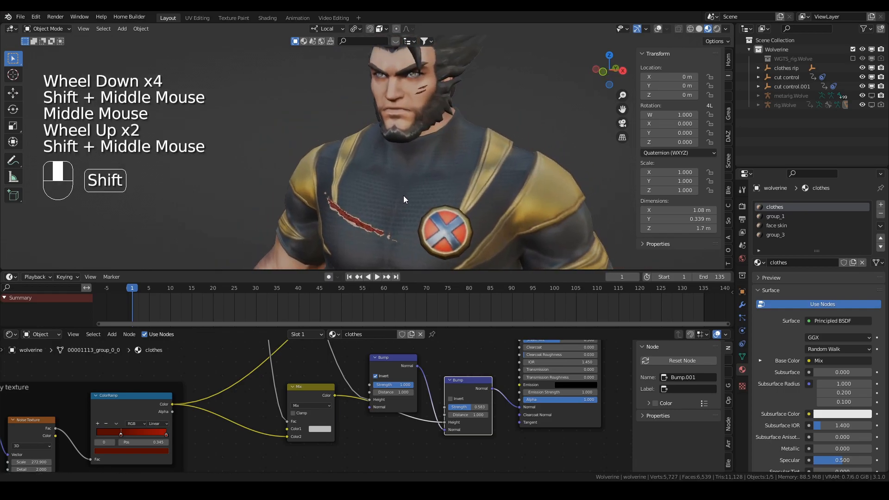
key("space")
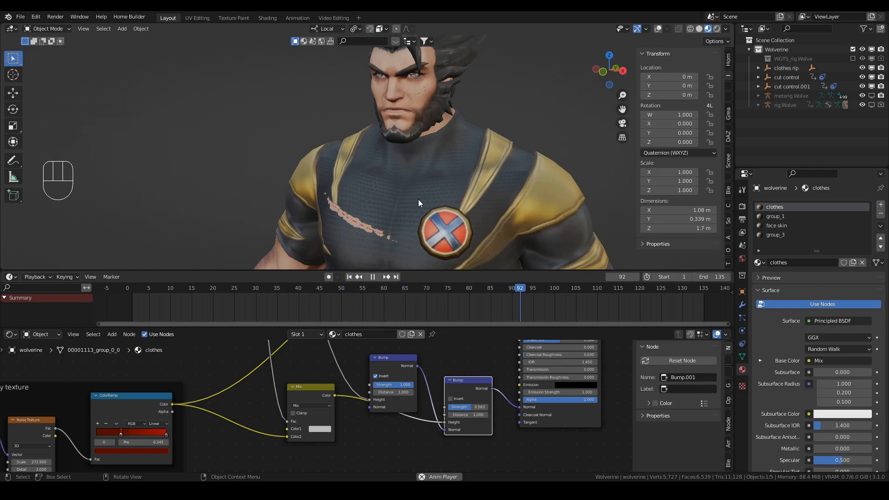
key("space")
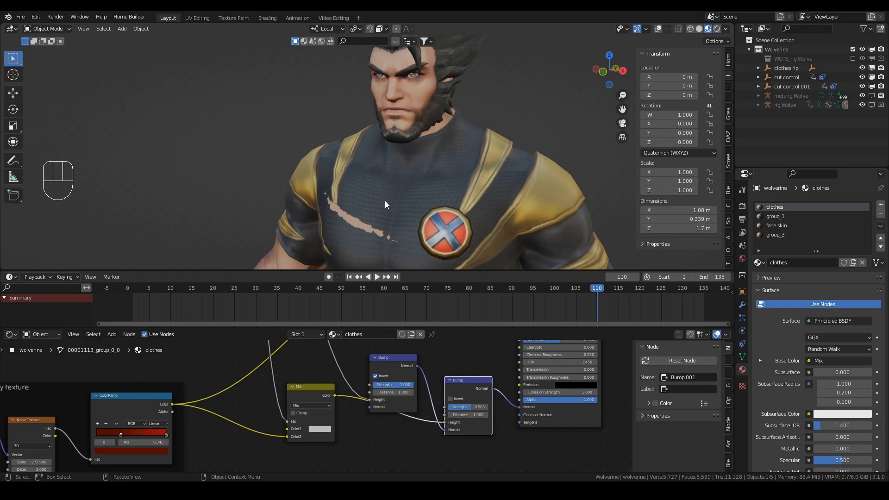
scroll(389, 205, "down", 1)
middle_click_drag(382, 190, 432, 175)
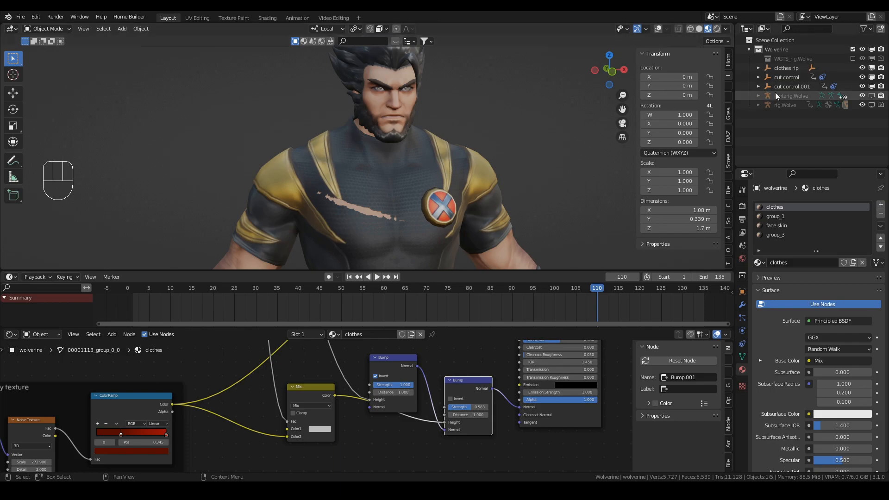
Check the cut control empty's object constraints and test-rotate the rig's head to see whether the cheek cuts follow
left_click(787, 78)
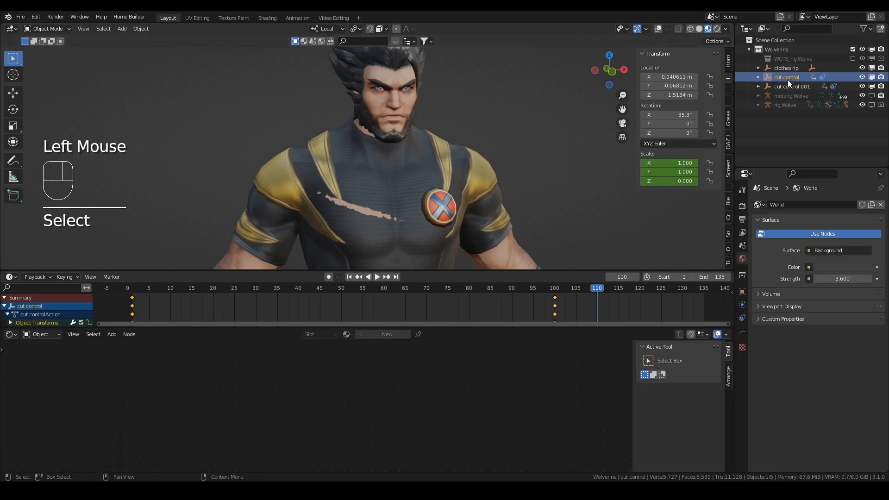
left_click(742, 317)
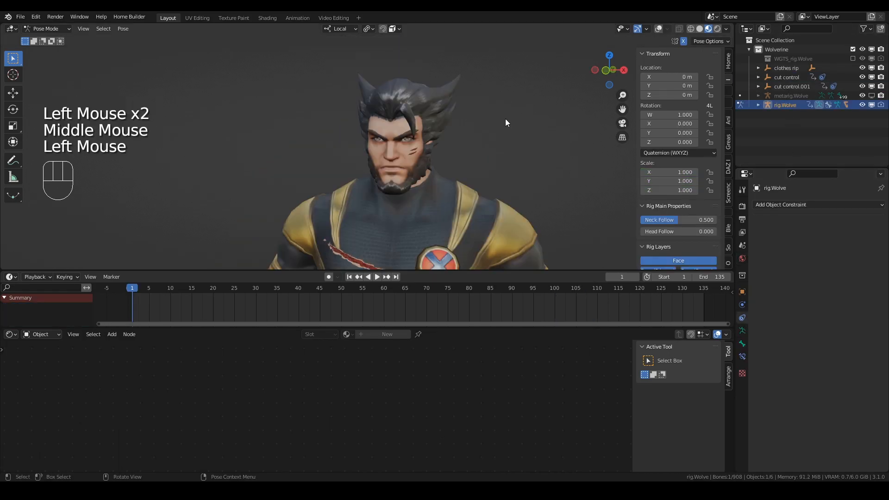
key("r")
key("r")
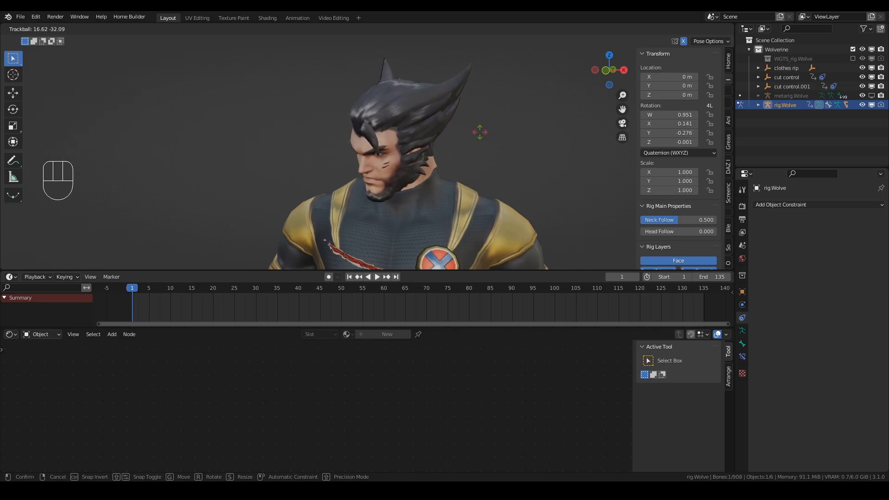
right_click(487, 130)
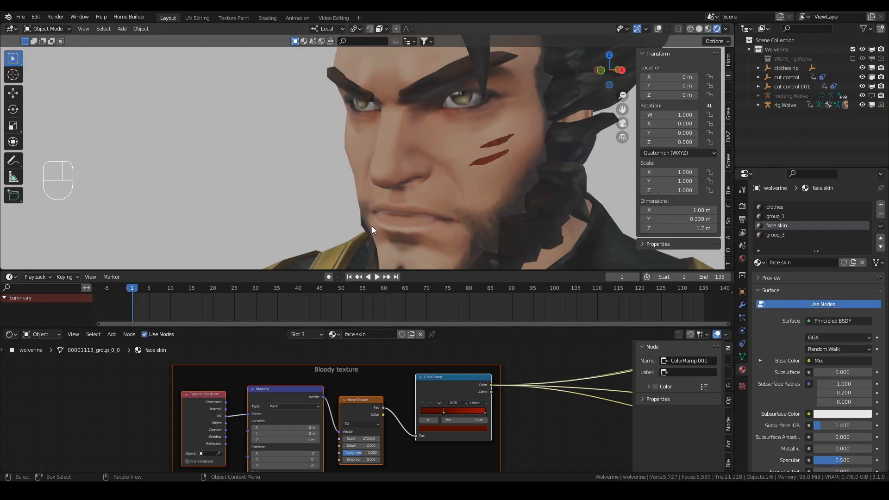
scroll(477, 185, "down", 5)
middle_click_drag(471, 189, 439, 192, "shift")
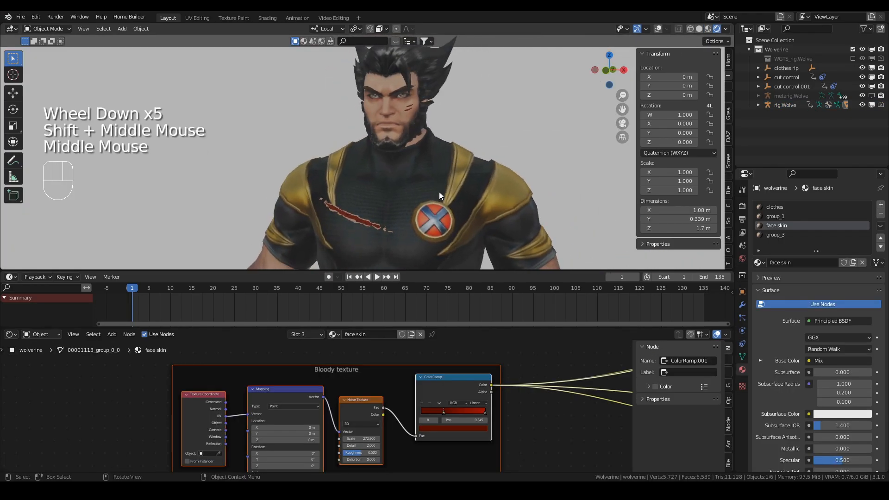